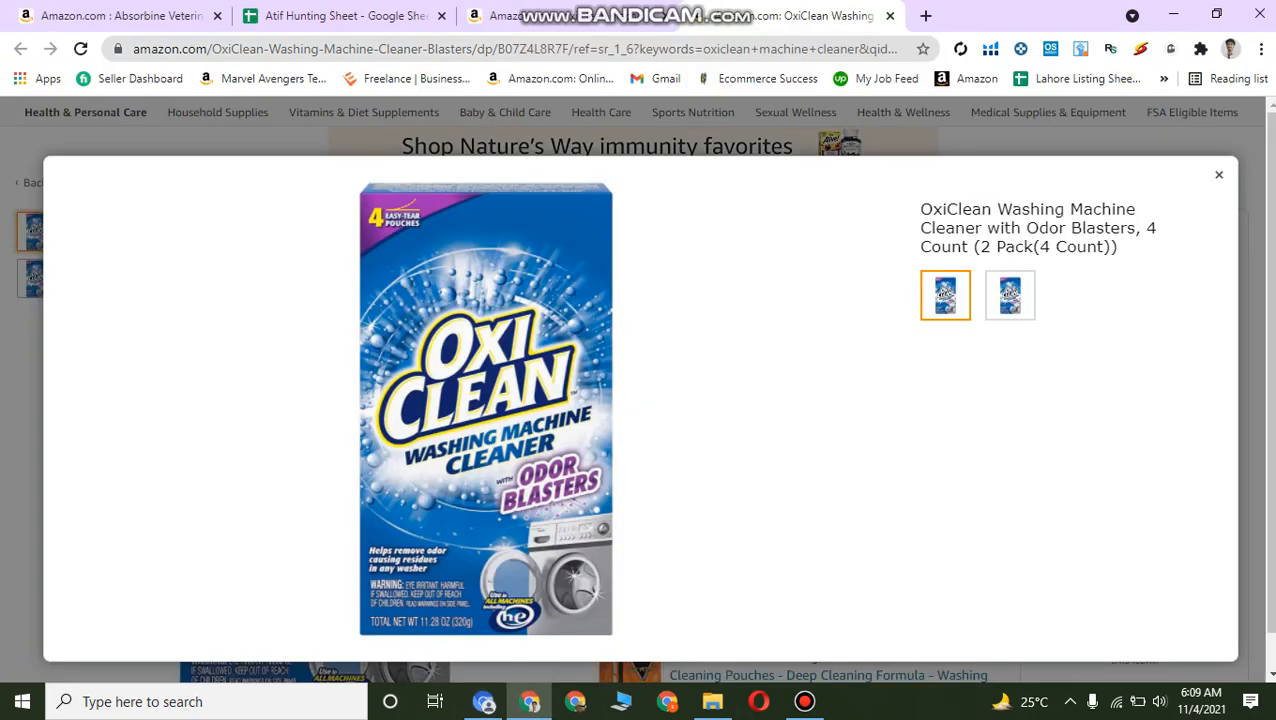
Examine the enlarged product image of the 2-pack OxiClean listing and compare it with the single-pack listing in the other browser window.
{"action": "left_click", "coordinate": [1219, 175]}
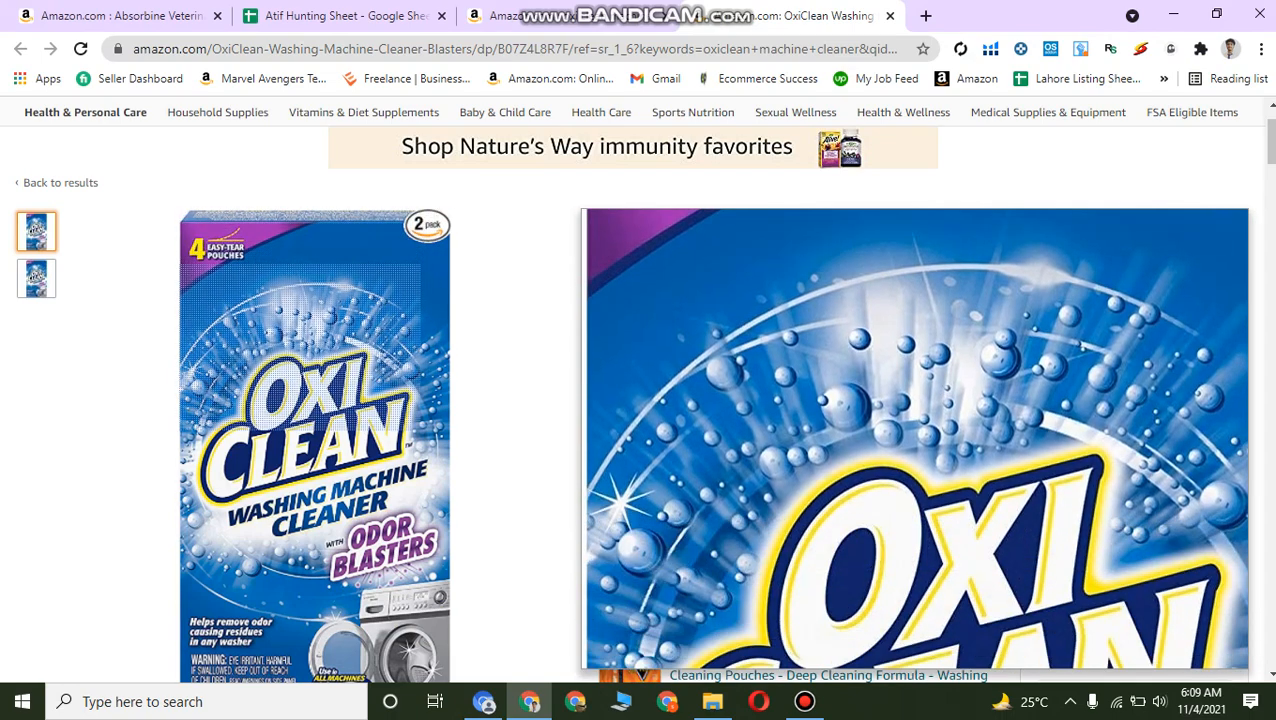
{"action": "left_click", "coordinate": [290, 345]}
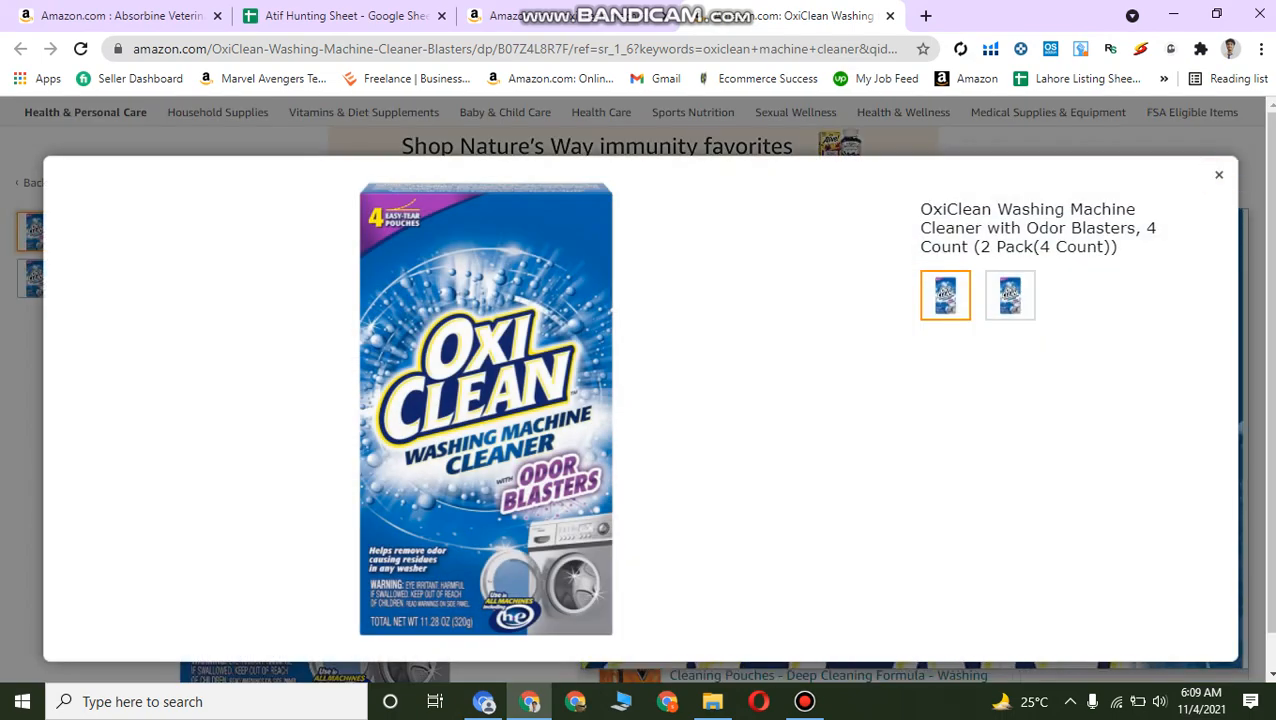
{"action": "left_click", "coordinate": [485, 408]}
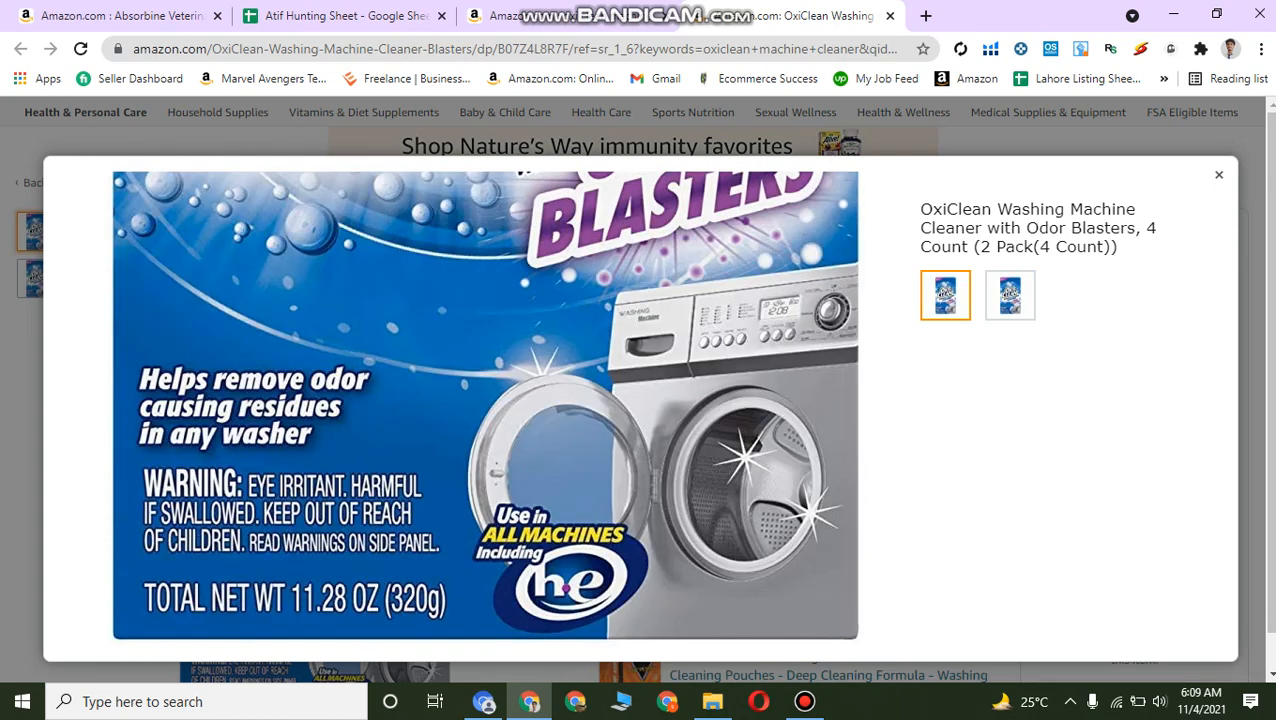
{"action": "left_click", "coordinate": [484, 701]}
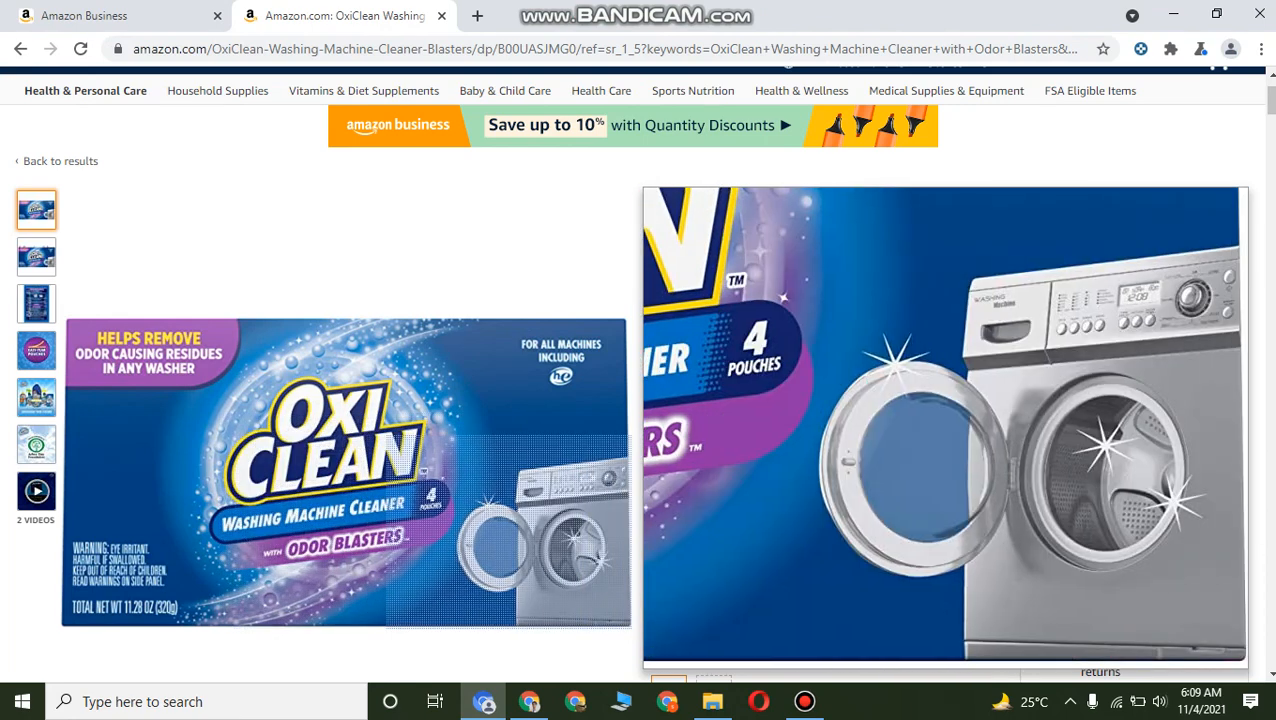
{"action": "left_click", "coordinate": [530, 701]}
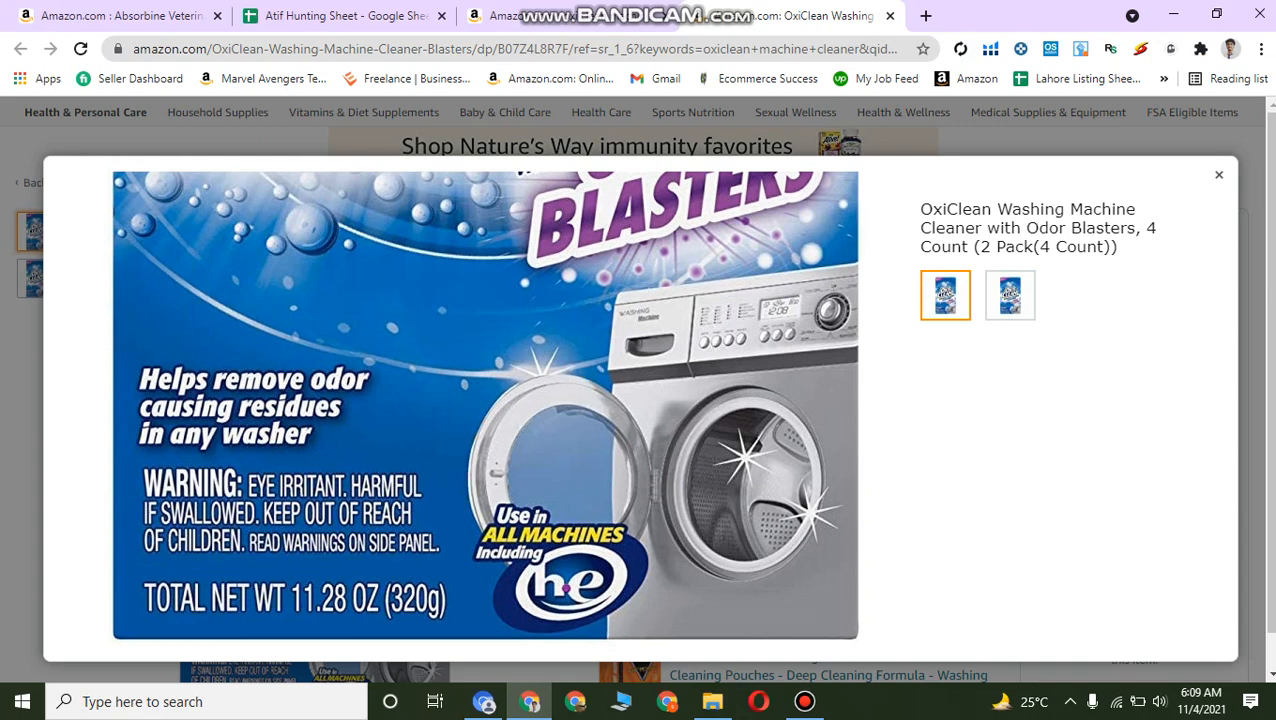
{"action": "left_click", "coordinate": [484, 701]}
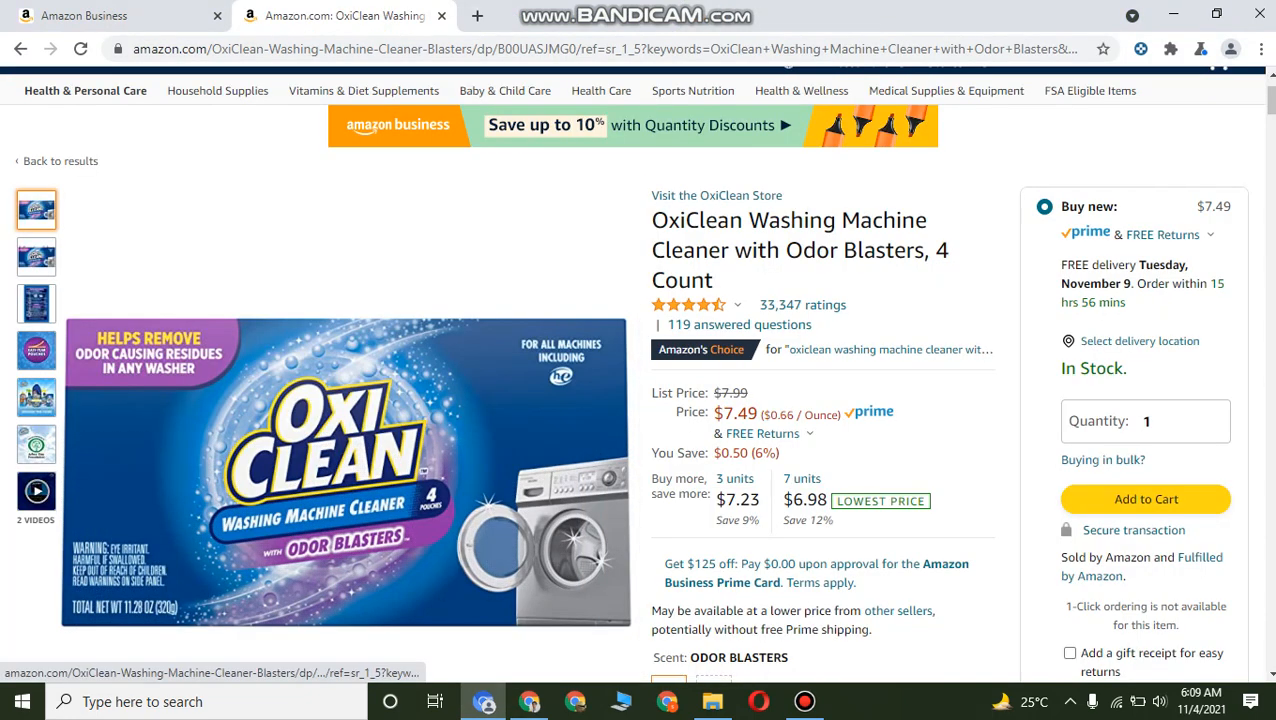
{"action": "key", "text": "alt+Tab"}
{"action": "left_click", "coordinate": [1219, 174]}
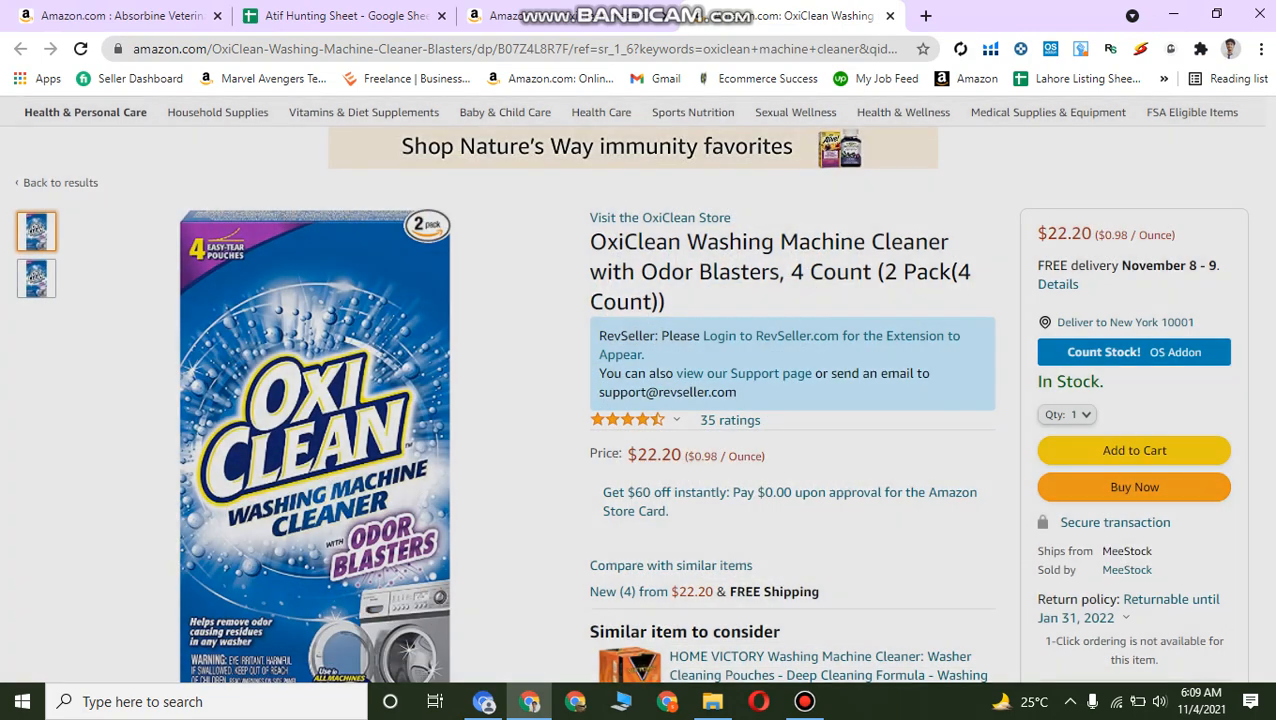
Check the 2-pack listing's price and the count and pack wording in its title against the single-pack listing.
{"action": "left_click_drag", "start_coordinate": [1047, 233], "coordinate": [1091, 233]}
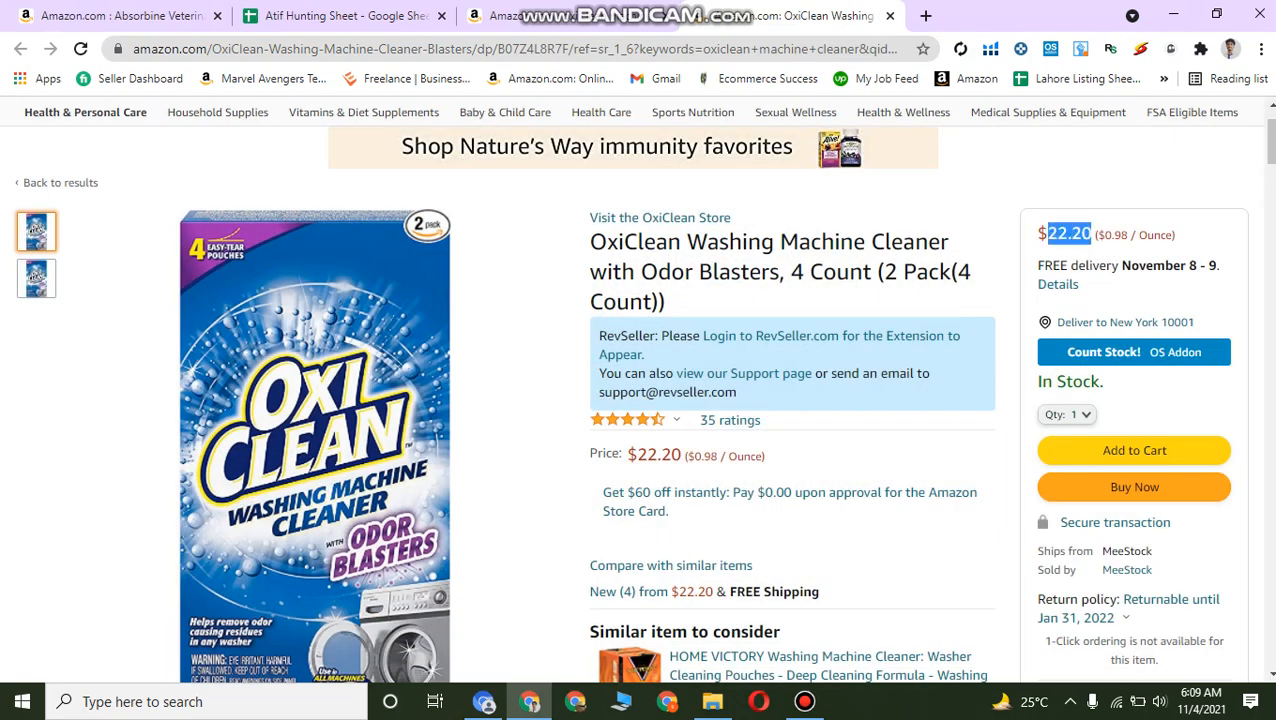
{"action": "left_click_drag", "start_coordinate": [882, 271], "coordinate": [950, 271]}
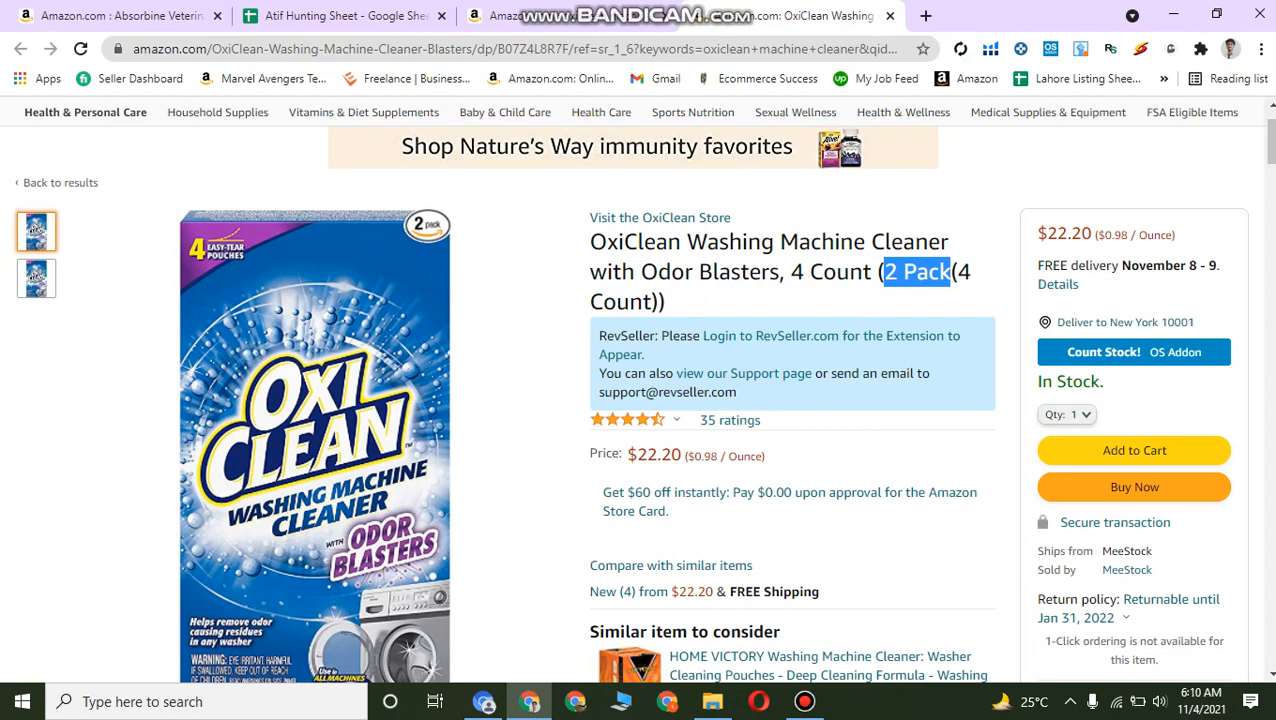
{"action": "left_click_drag", "start_coordinate": [784, 271], "coordinate": [876, 271]}
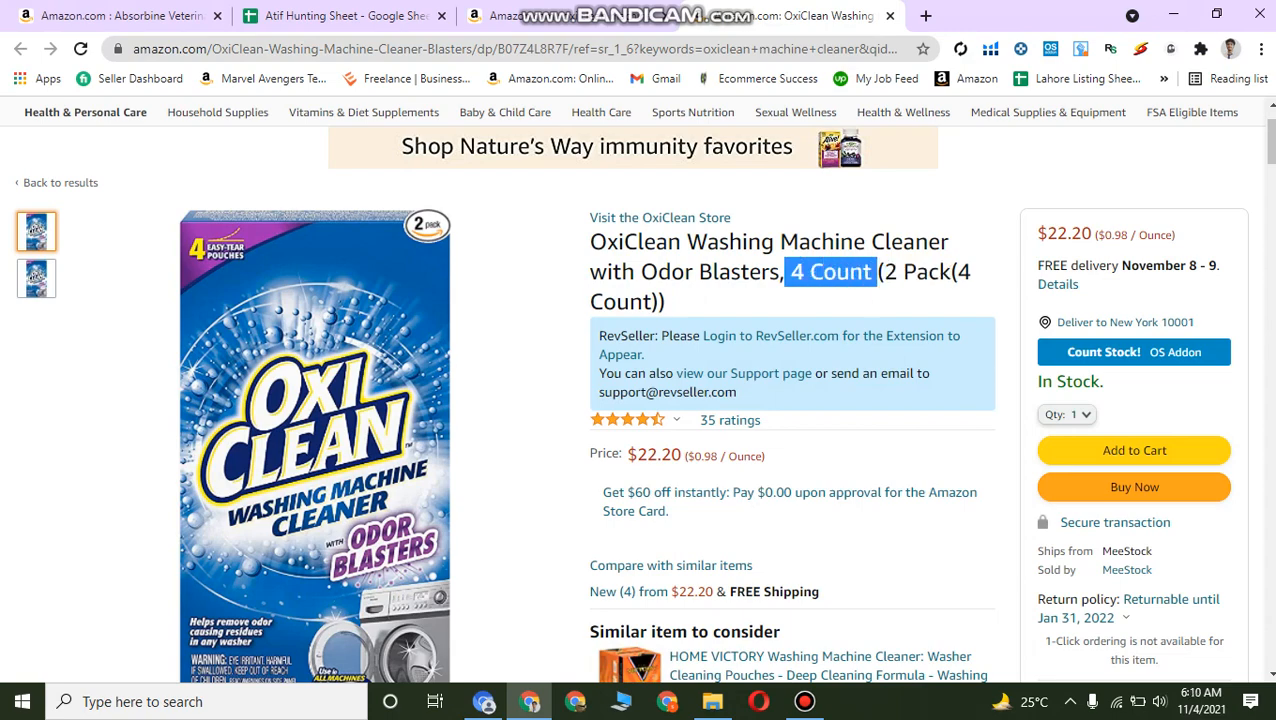
{"action": "mouse_move", "coordinate": [340, 600]}
{"action": "key", "text": "alt+Tab"}
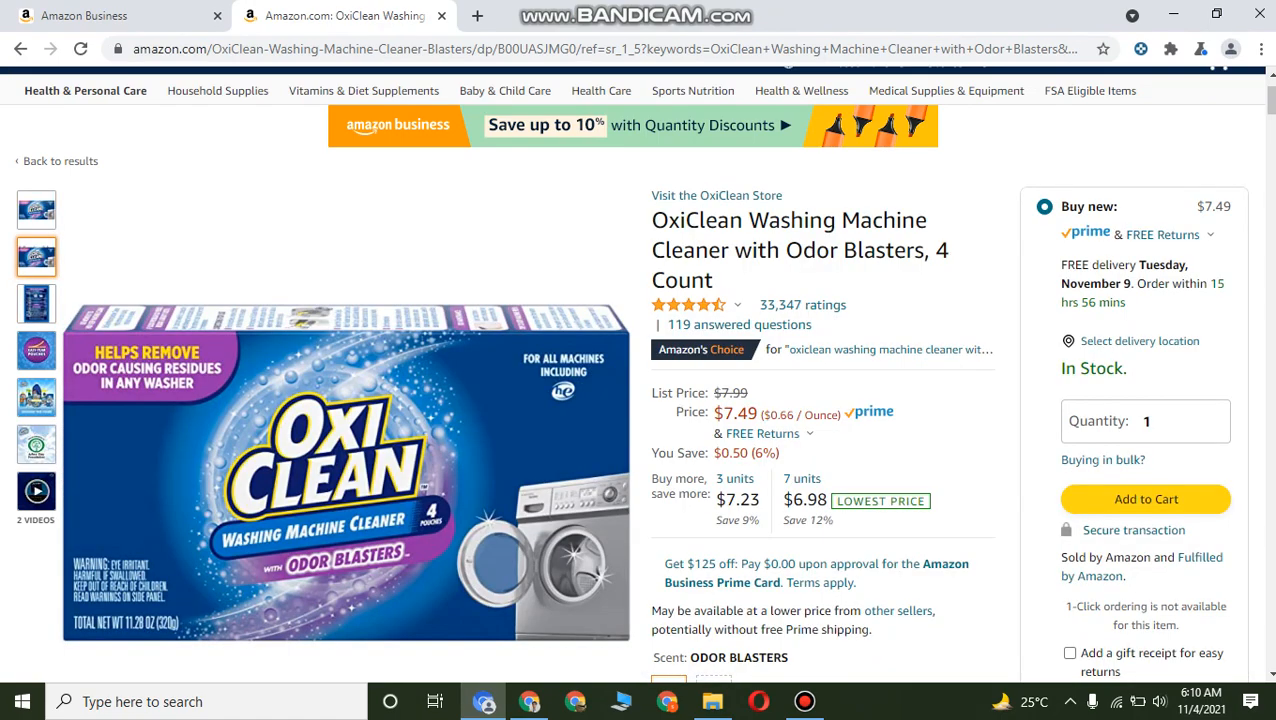
{"action": "mouse_move", "coordinate": [405, 445]}
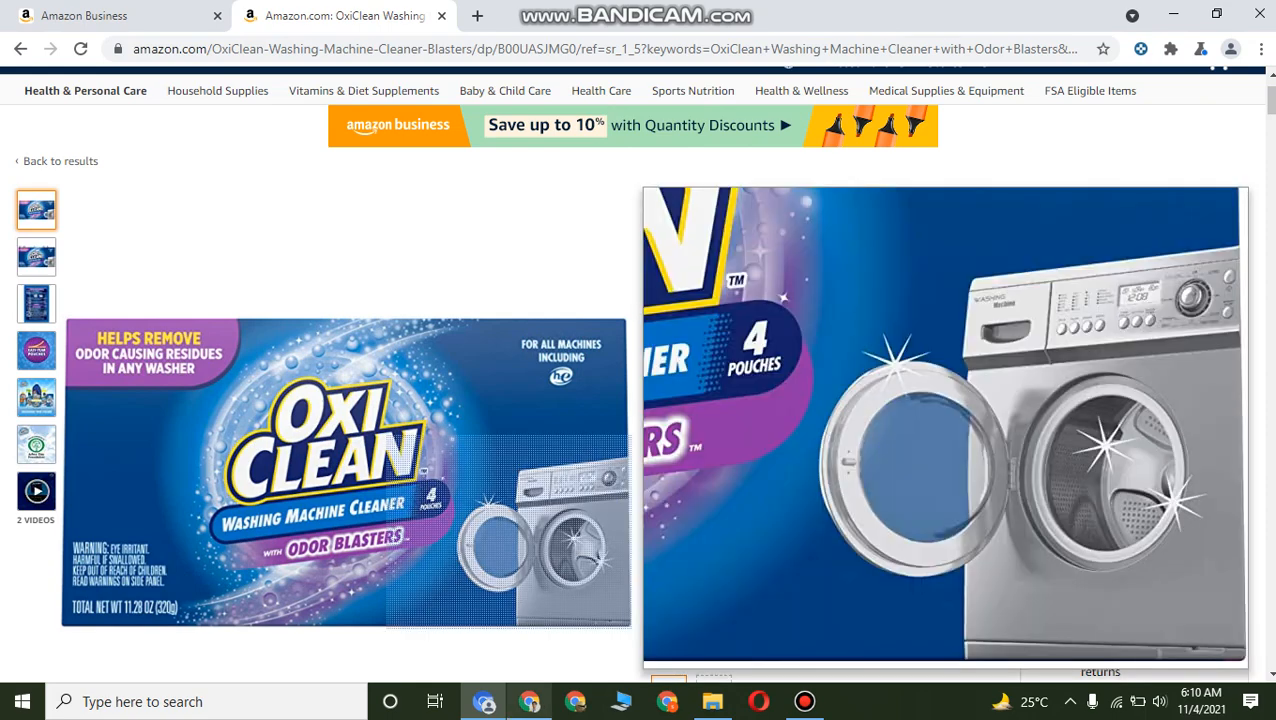
{"action": "left_click", "coordinate": [529, 701]}
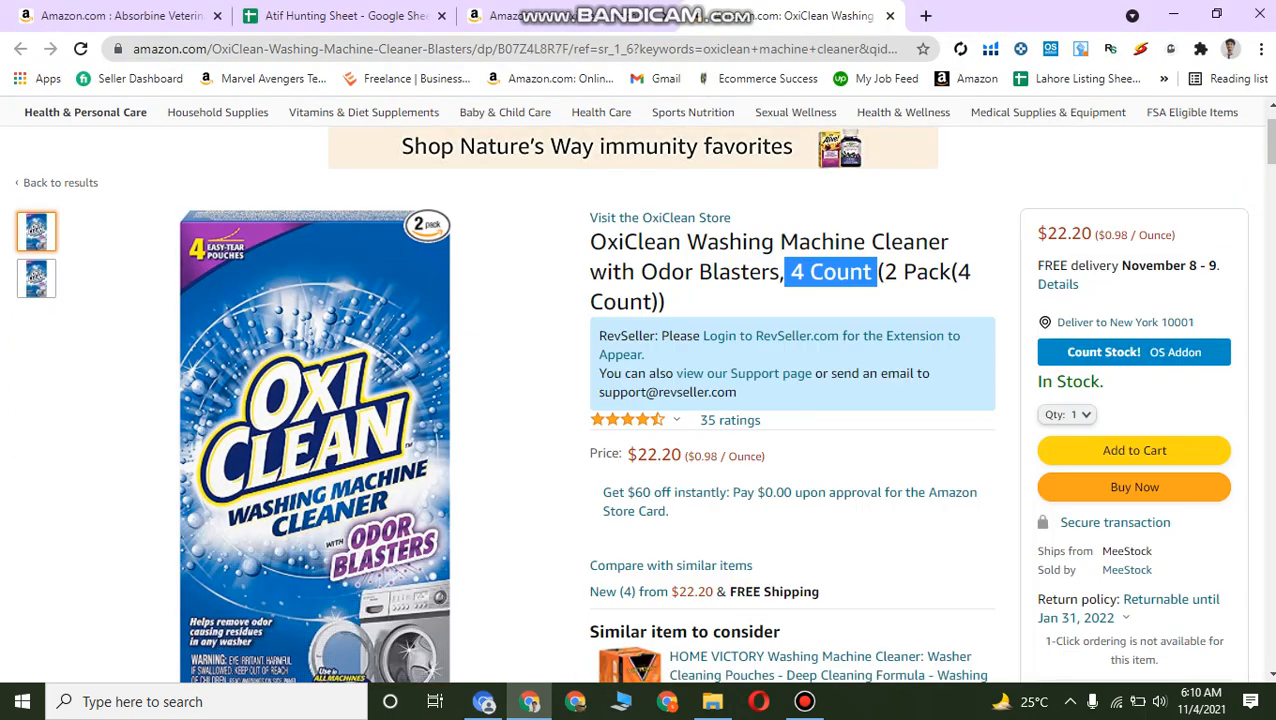
{"action": "left_click_drag", "start_coordinate": [956, 271], "coordinate": [665, 301]}
{"action": "left_click_drag", "start_coordinate": [880, 271], "coordinate": [939, 272]}
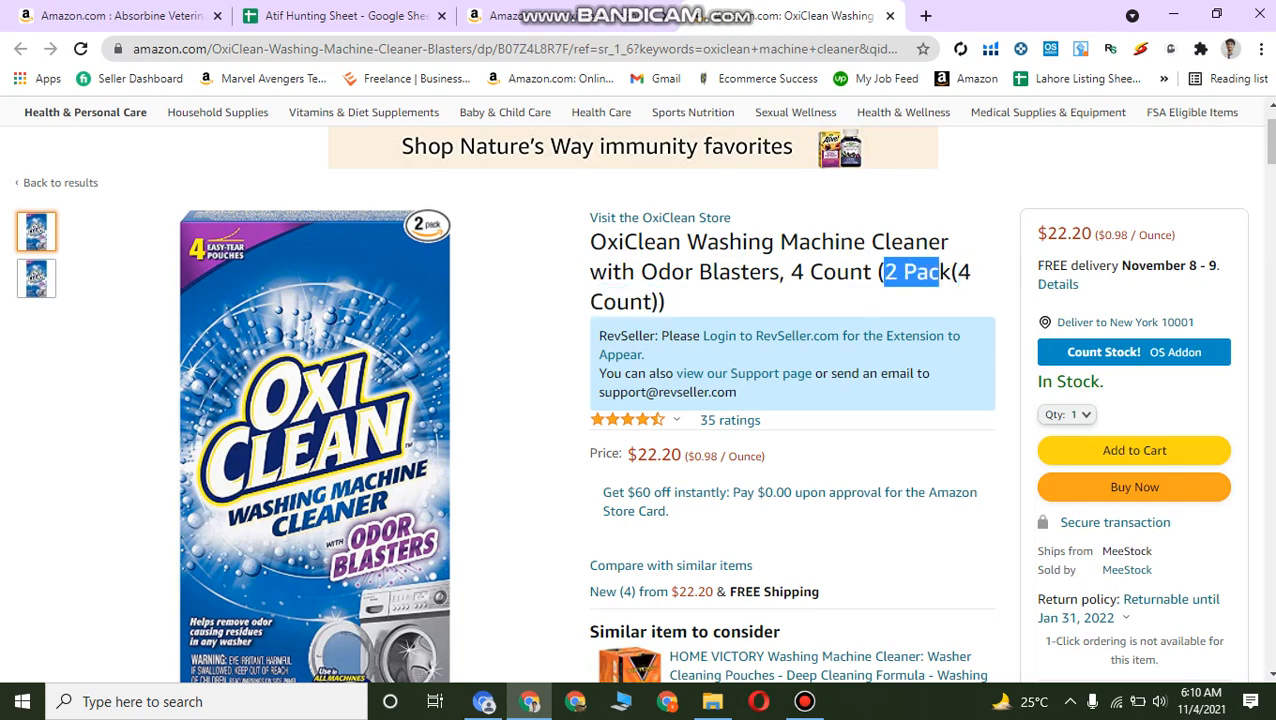
Set the order quantity on the single-pack OxiClean listing to 2.
{"action": "left_click", "coordinate": [484, 701]}
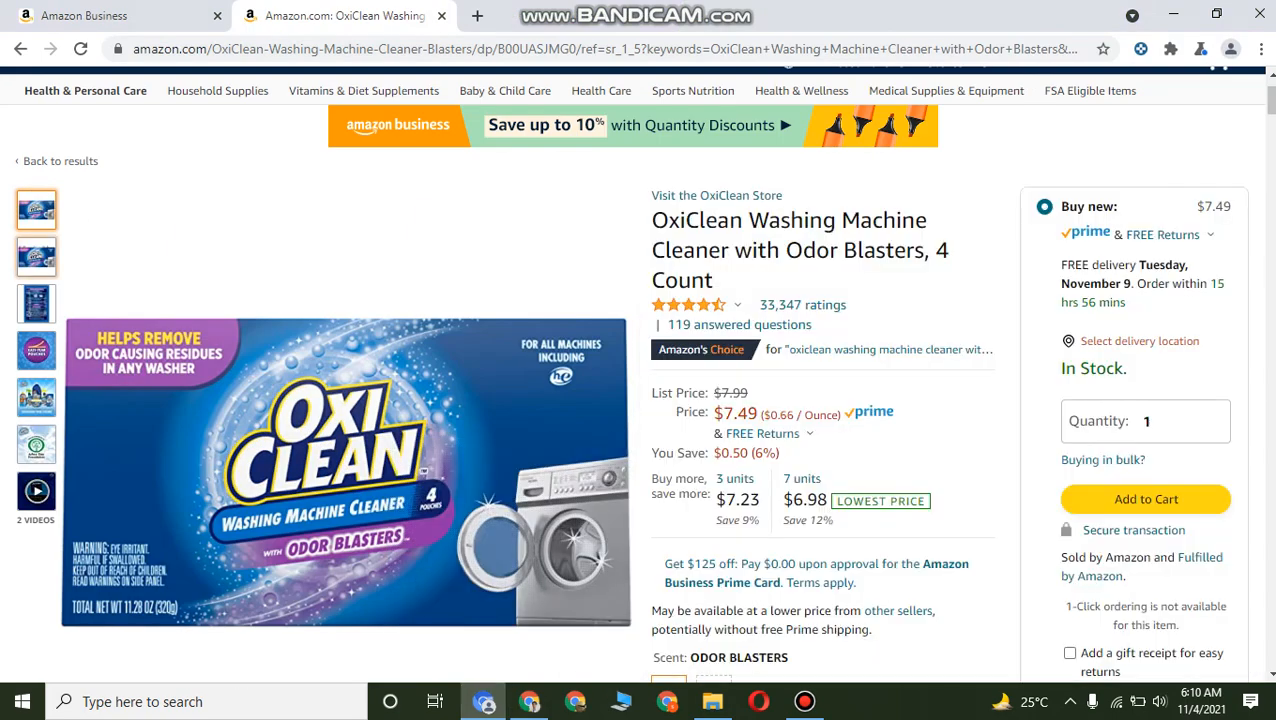
{"action": "left_click", "coordinate": [1145, 421]}
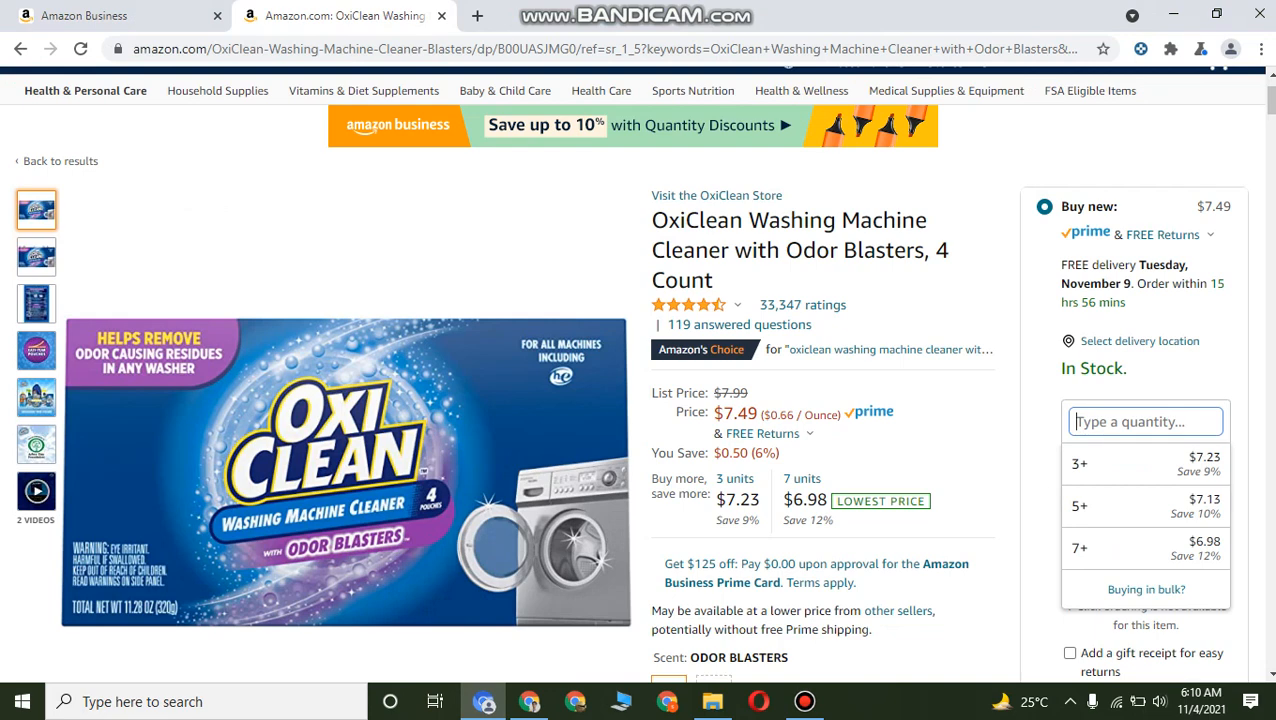
{"action": "type", "text": "2"}
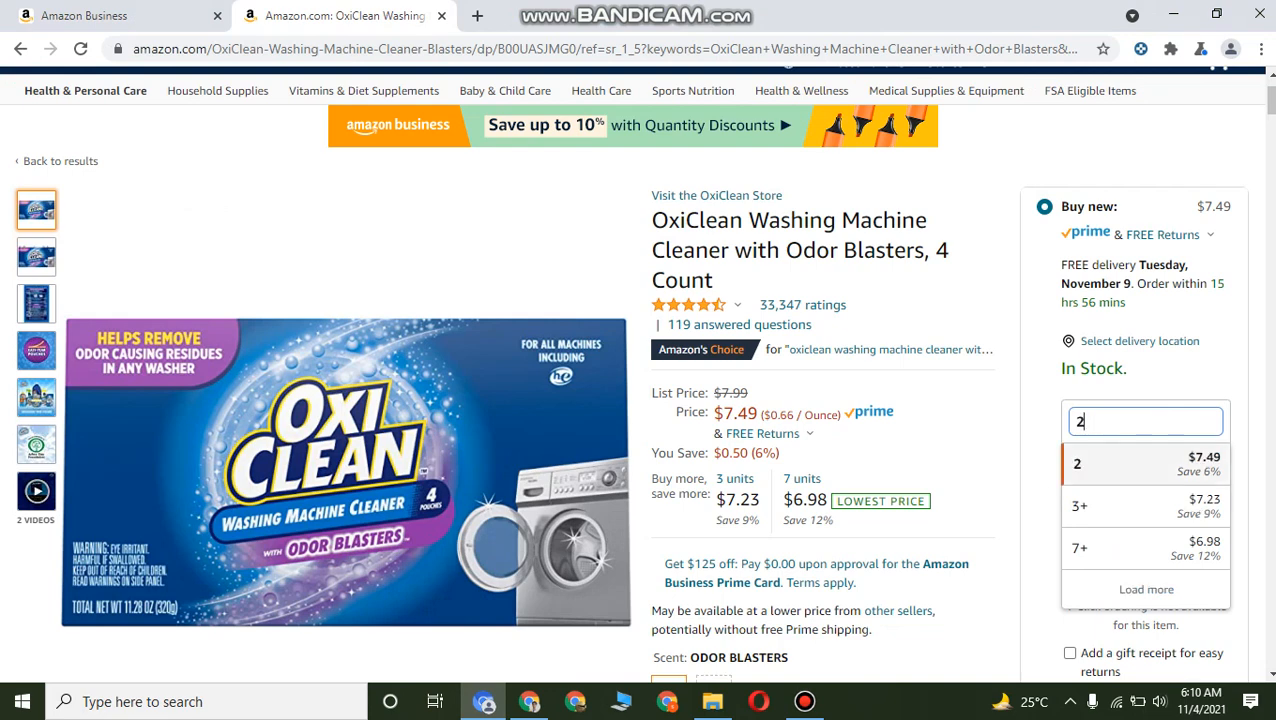
{"action": "key", "text": "Return"}
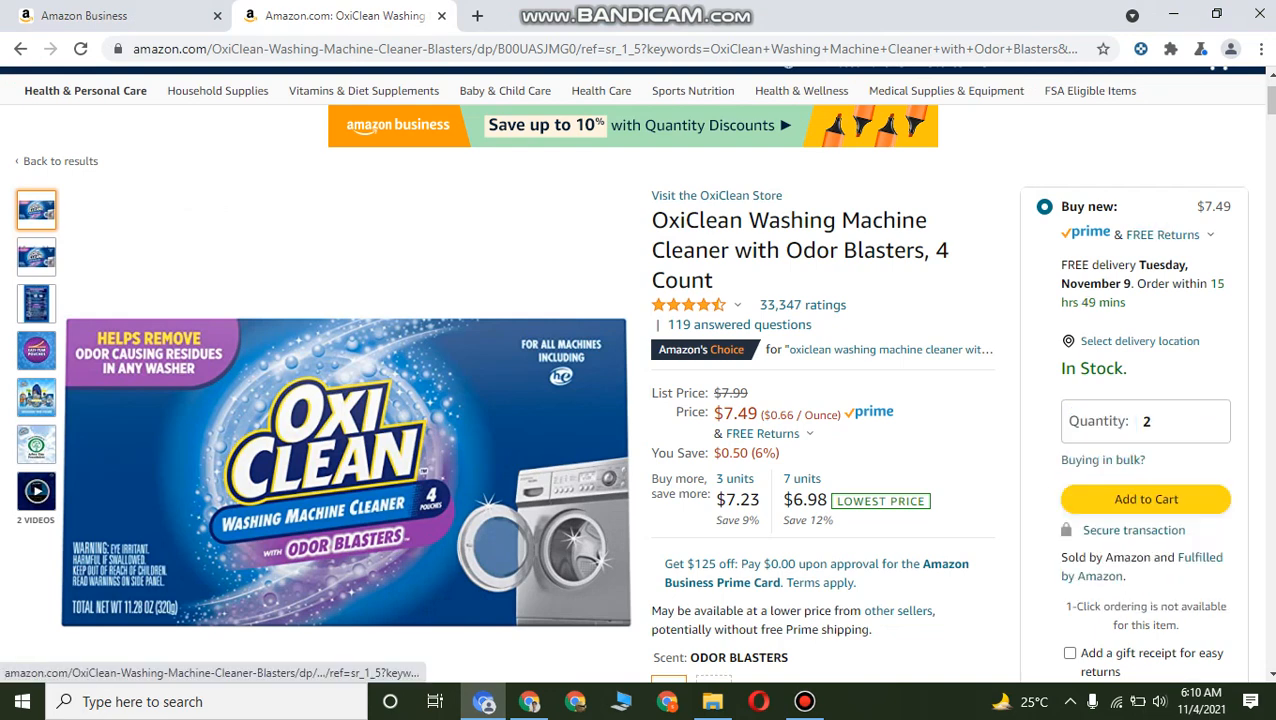
{"action": "mouse_move", "coordinate": [340, 530]}
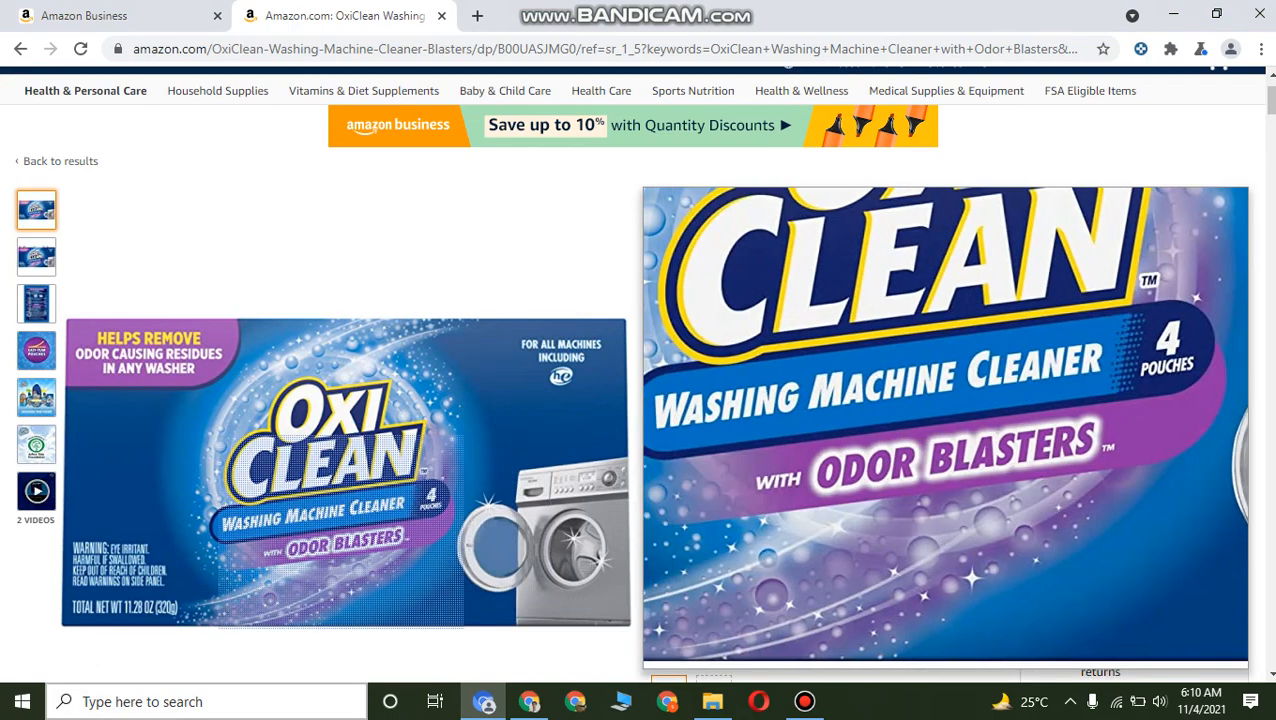
Open Calculator and multiply the single-pack price of 7.49 by 2, then select the result.
{"action": "key", "text": "super+s"}
{"action": "type", "text": "ca"}
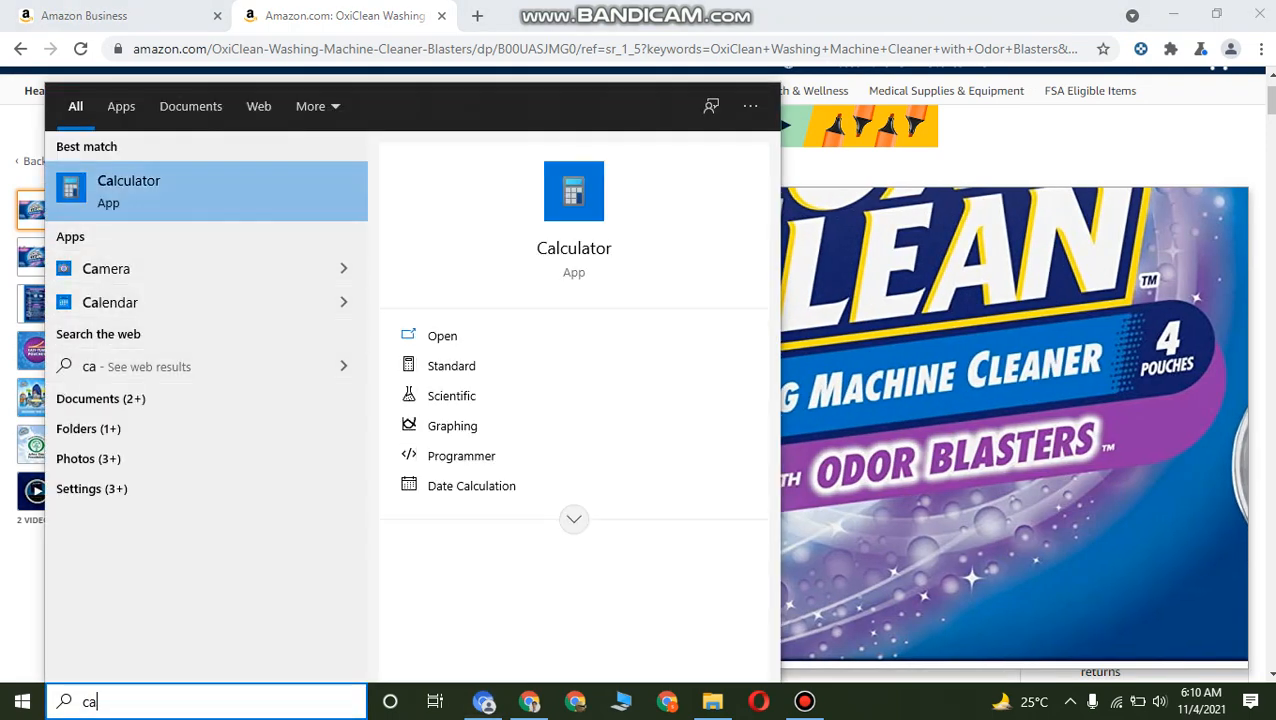
{"action": "key", "text": "Return"}
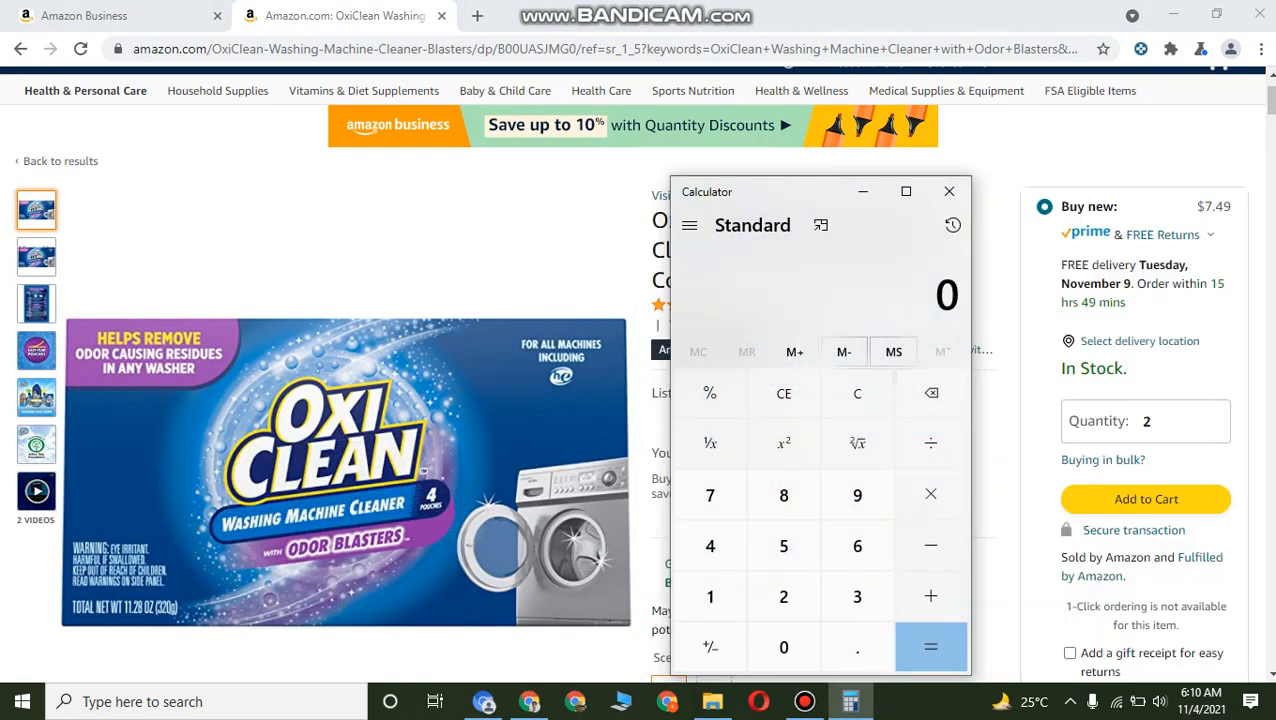
{"action": "left_click", "coordinate": [710, 495]}
{"action": "left_click", "coordinate": [857, 647]}
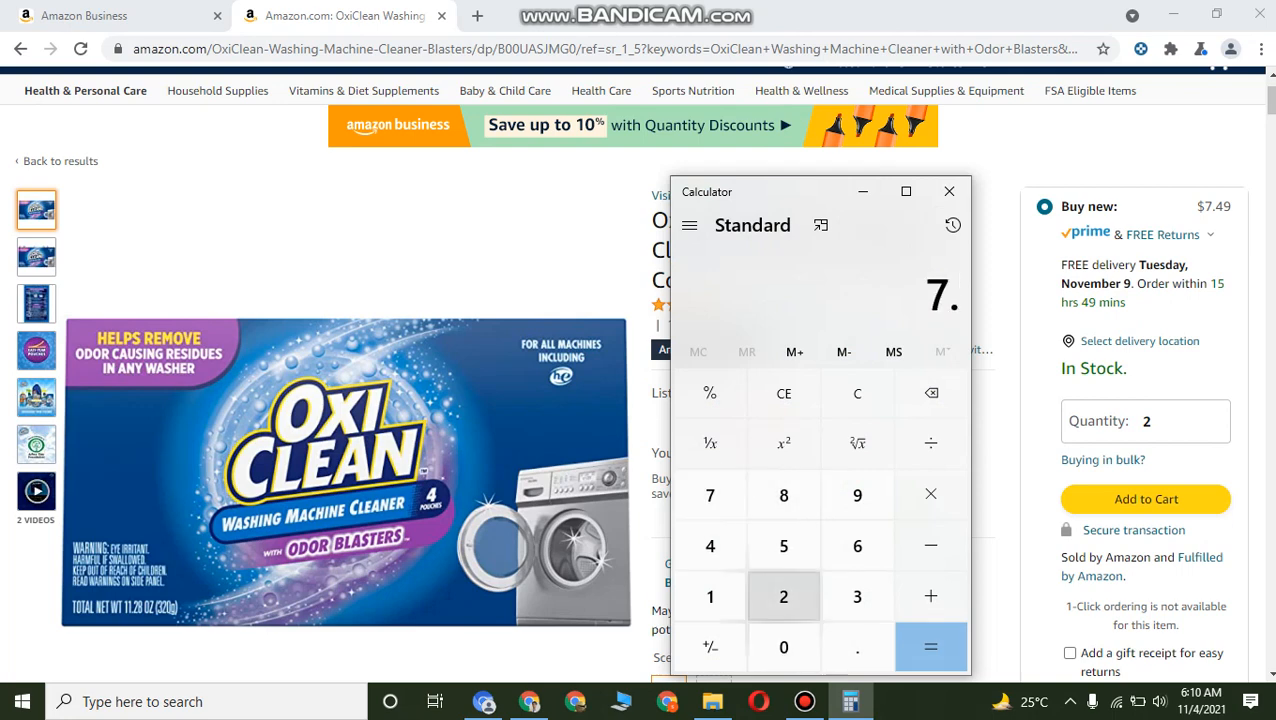
{"action": "left_click", "coordinate": [710, 546]}
{"action": "left_click", "coordinate": [857, 495]}
{"action": "left_click", "coordinate": [930, 494]}
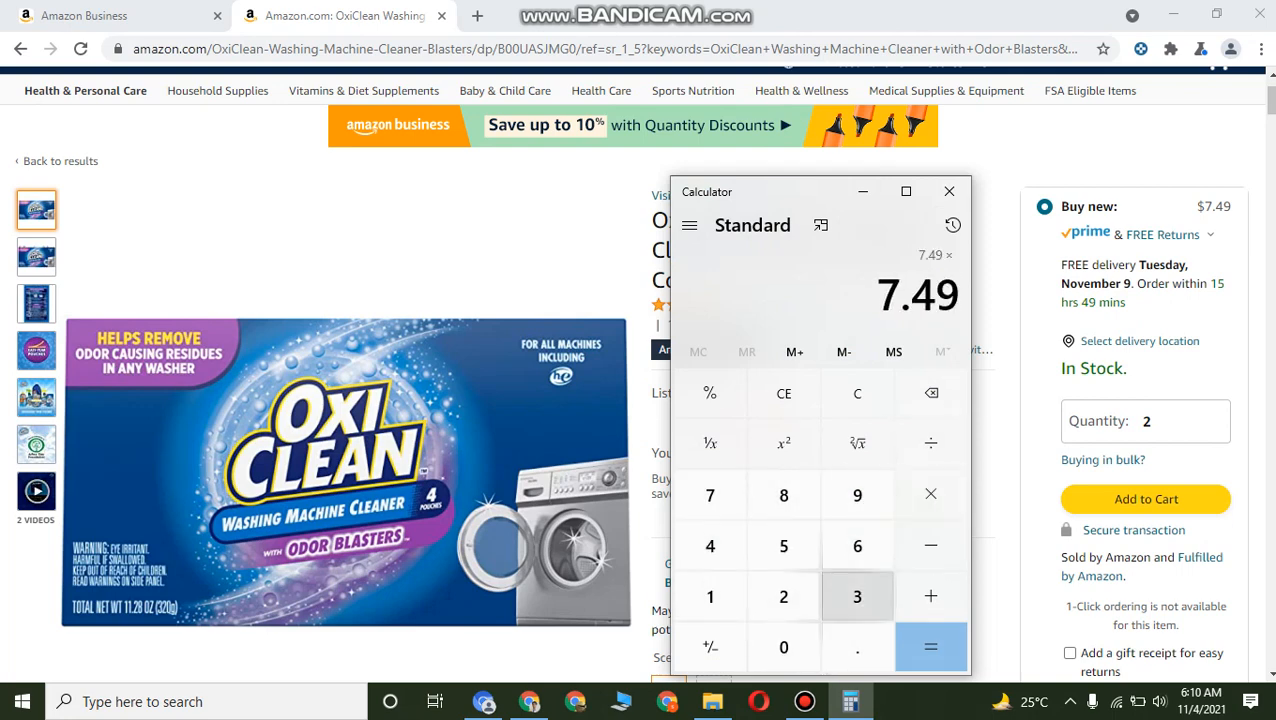
{"action": "left_click", "coordinate": [784, 596]}
{"action": "left_click", "coordinate": [930, 647]}
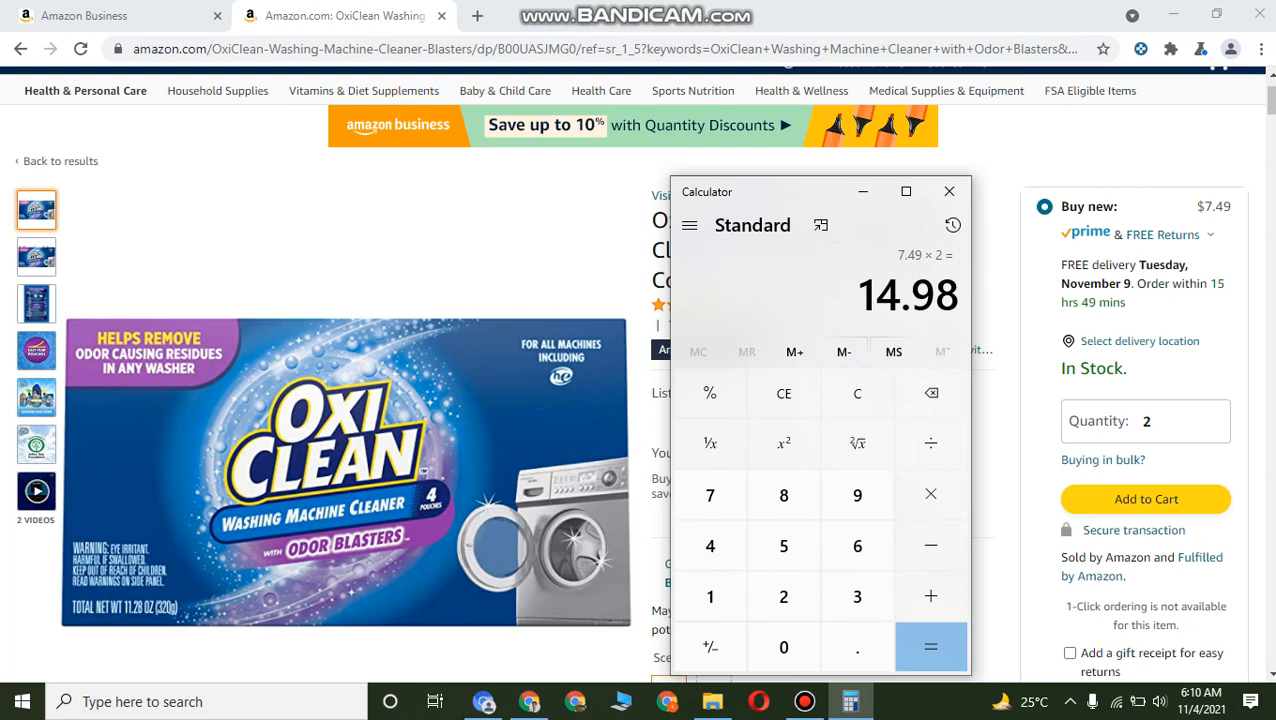
{"action": "left_click_drag", "start_coordinate": [857, 294], "coordinate": [958, 294]}
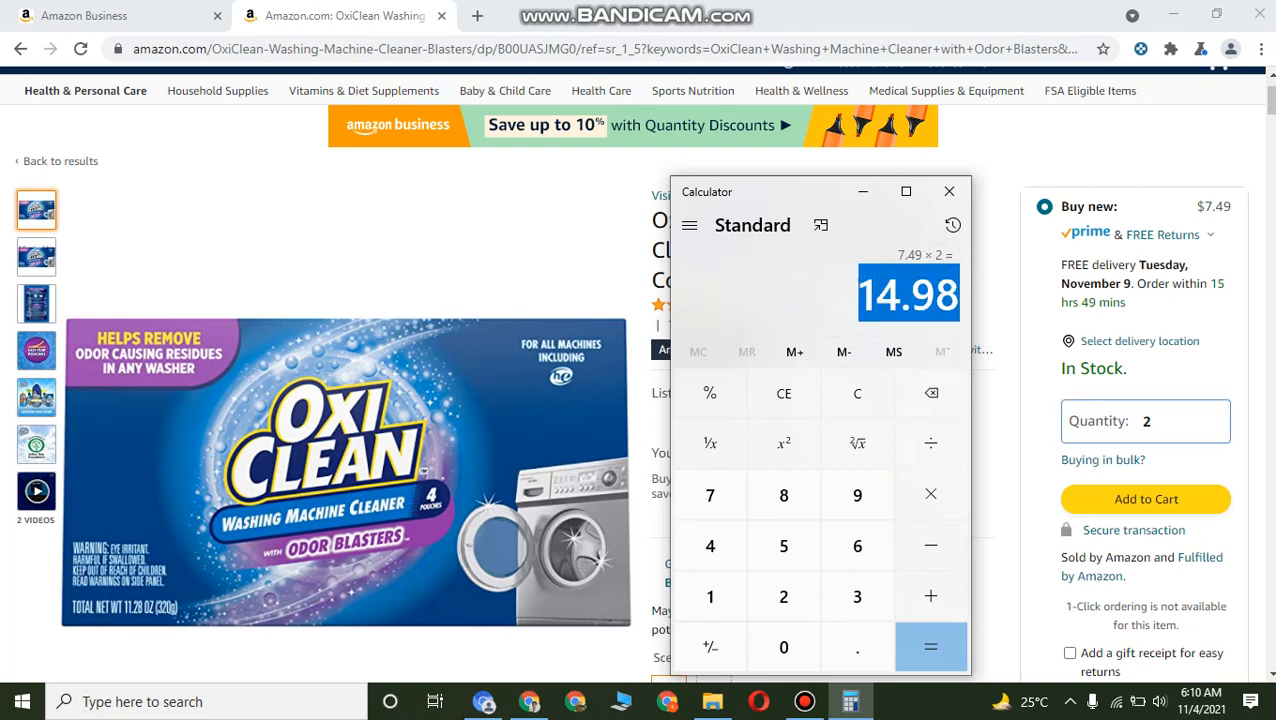
Recheck both listings, then copy the two-unit cost from Calculator and move its window over the product image.
{"action": "left_click", "coordinate": [530, 701]}
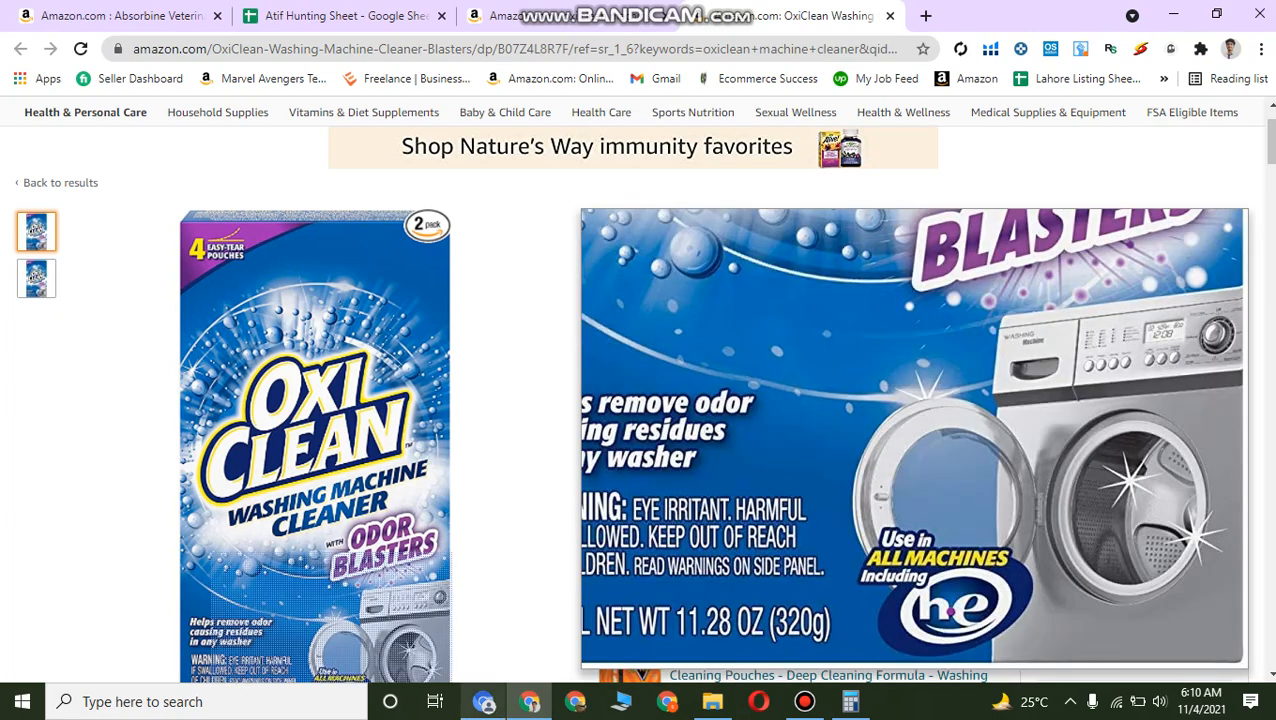
{"action": "left_click", "coordinate": [483, 701]}
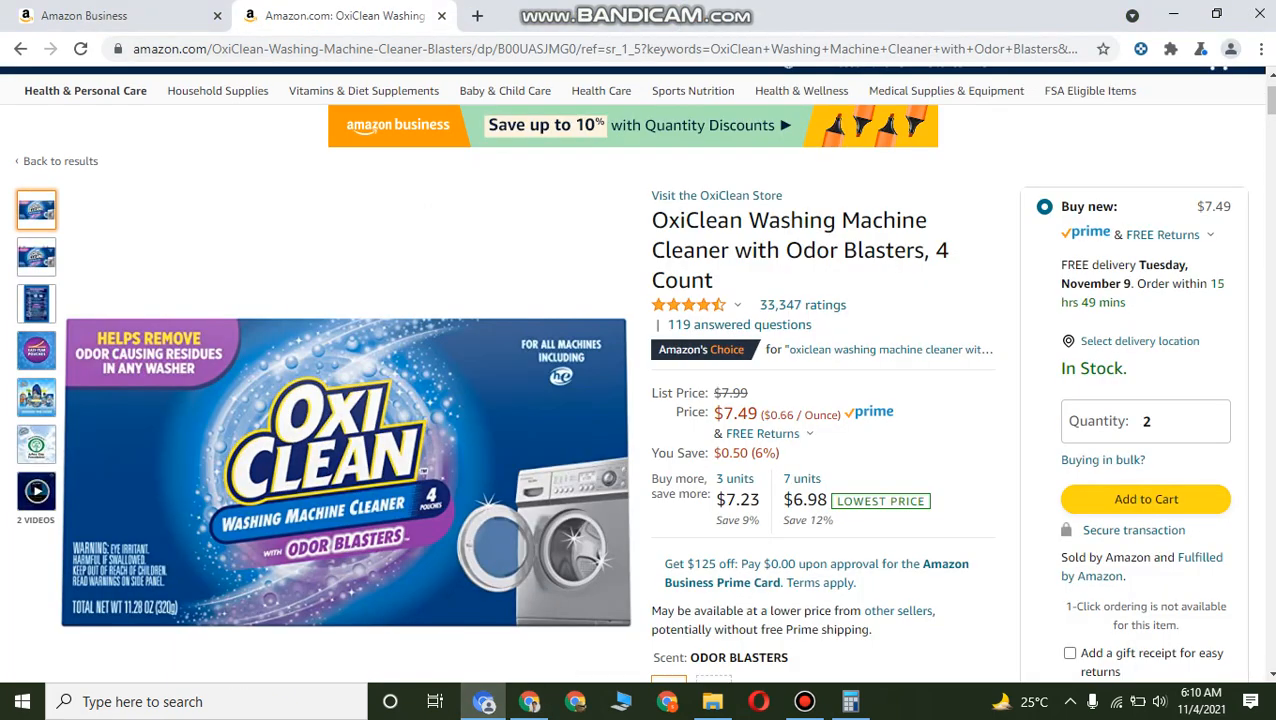
{"action": "left_click", "coordinate": [850, 701]}
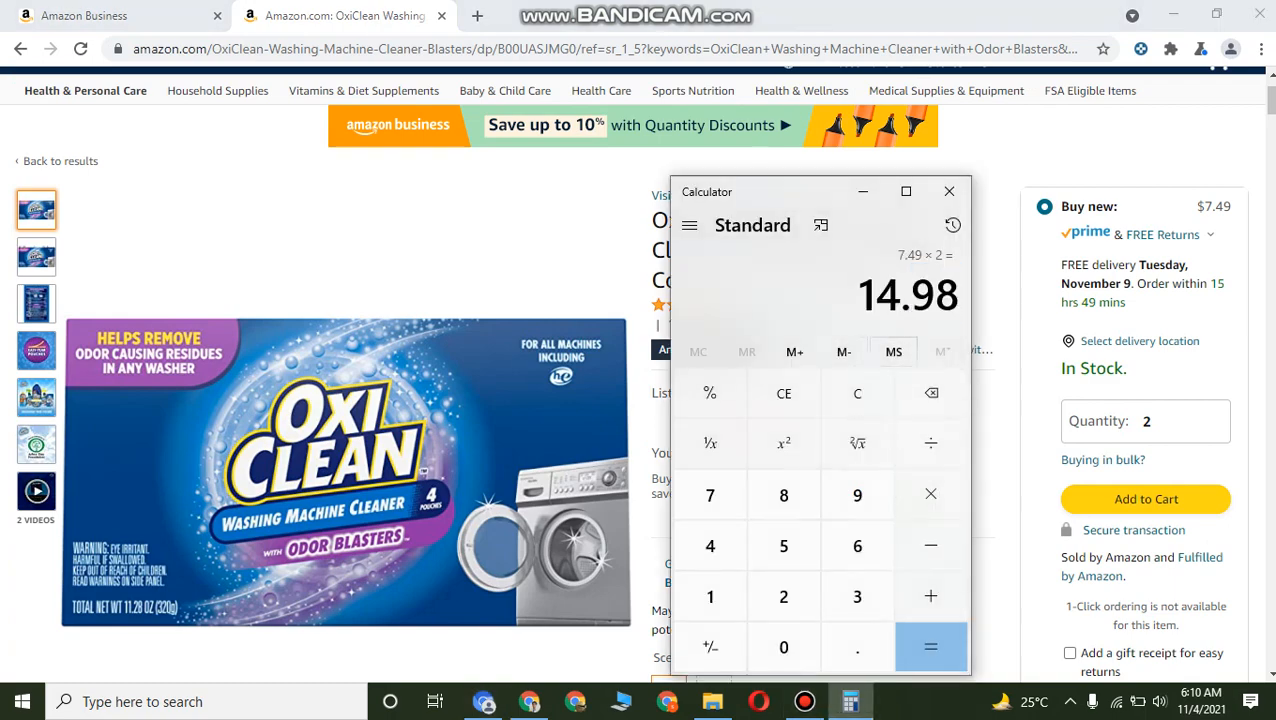
{"action": "key", "text": "ctrl+c"}
{"action": "left_click_drag", "start_coordinate": [822, 192], "coordinate": [562, 112]}
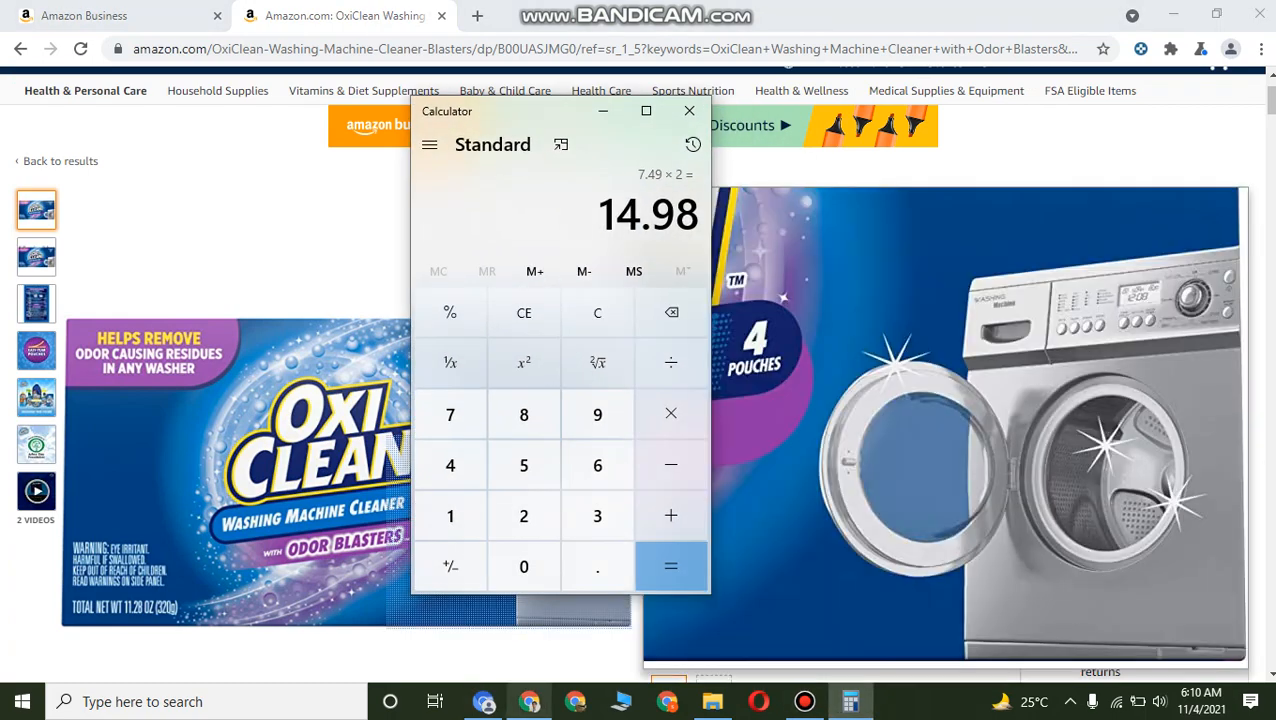
Enter the 2-pack listing's price, 22.20, as the AMZ Price in cell D102 of the AMAZON sheet in Google Sheets.
{"action": "left_click", "coordinate": [529, 701]}
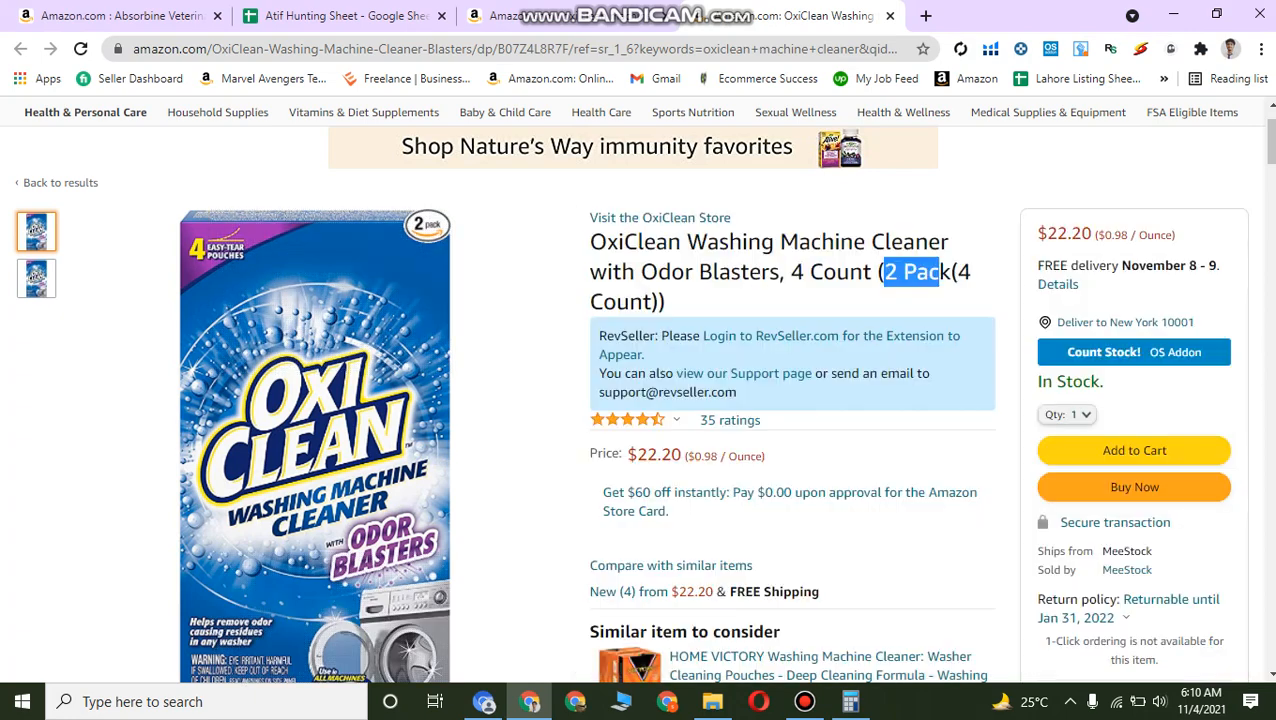
{"action": "left_click_drag", "start_coordinate": [1057, 234], "coordinate": [1080, 234]}
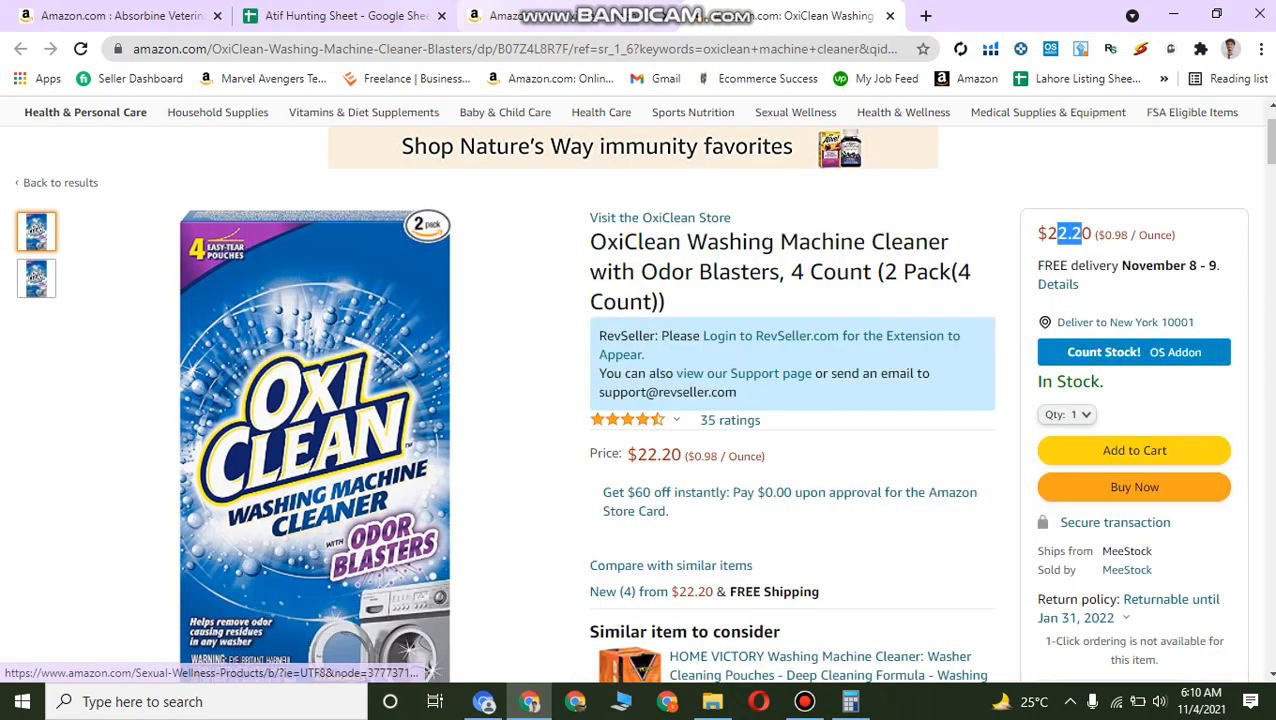
{"action": "left_click", "coordinate": [342, 16]}
{"action": "left_click", "coordinate": [403, 312]}
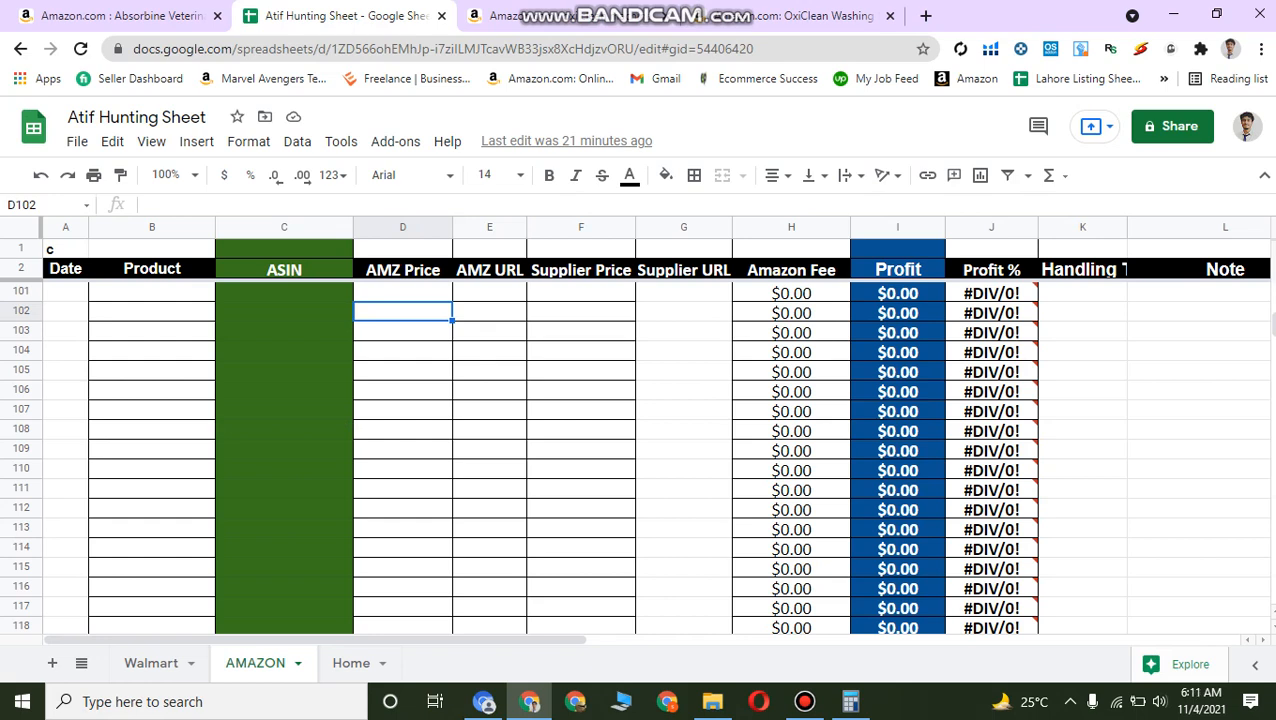
{"action": "type", "text": "22."}
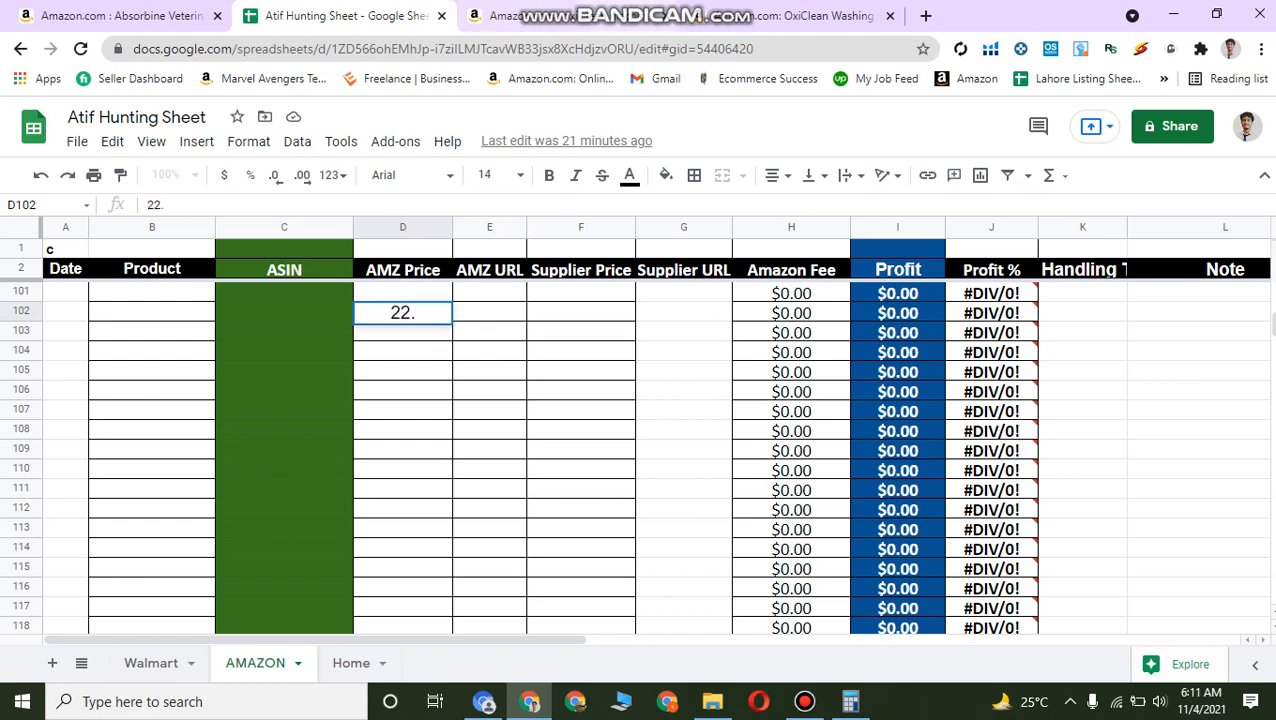
{"action": "left_click", "coordinate": [620, 16]}
{"action": "left_click", "coordinate": [820, 16]}
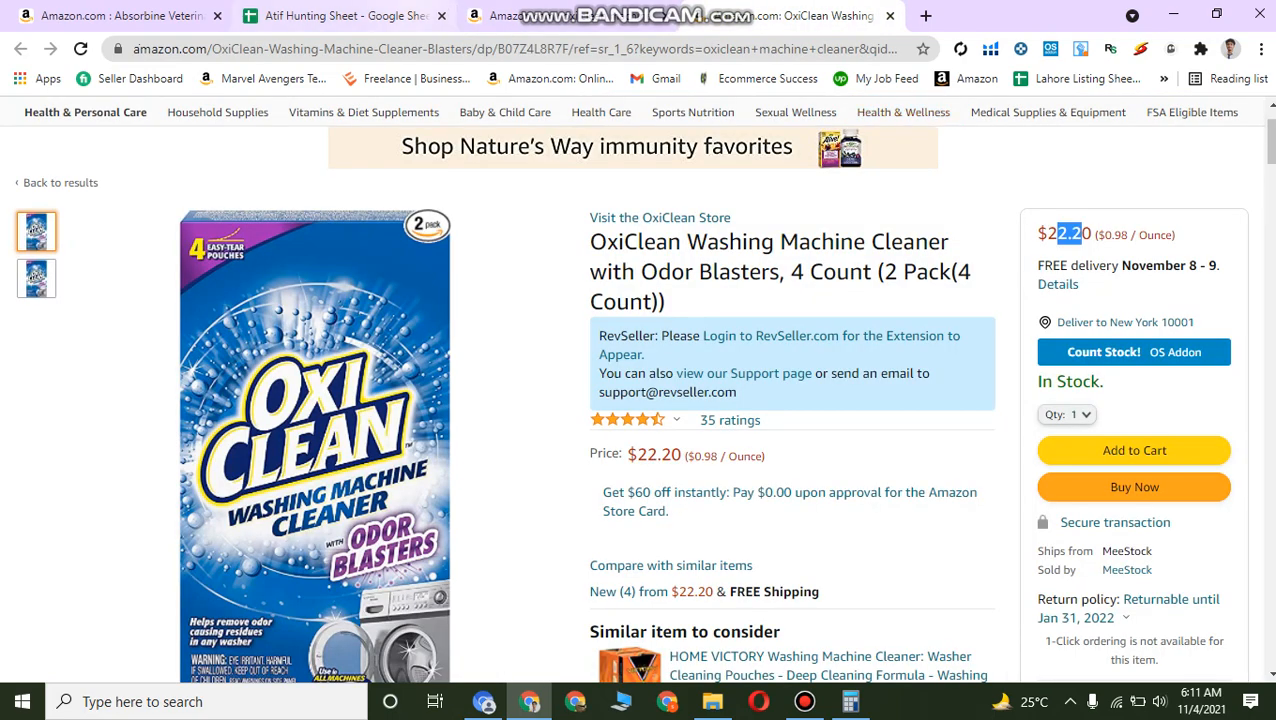
{"action": "left_click", "coordinate": [342, 16]}
{"action": "type", "text": ".20"}
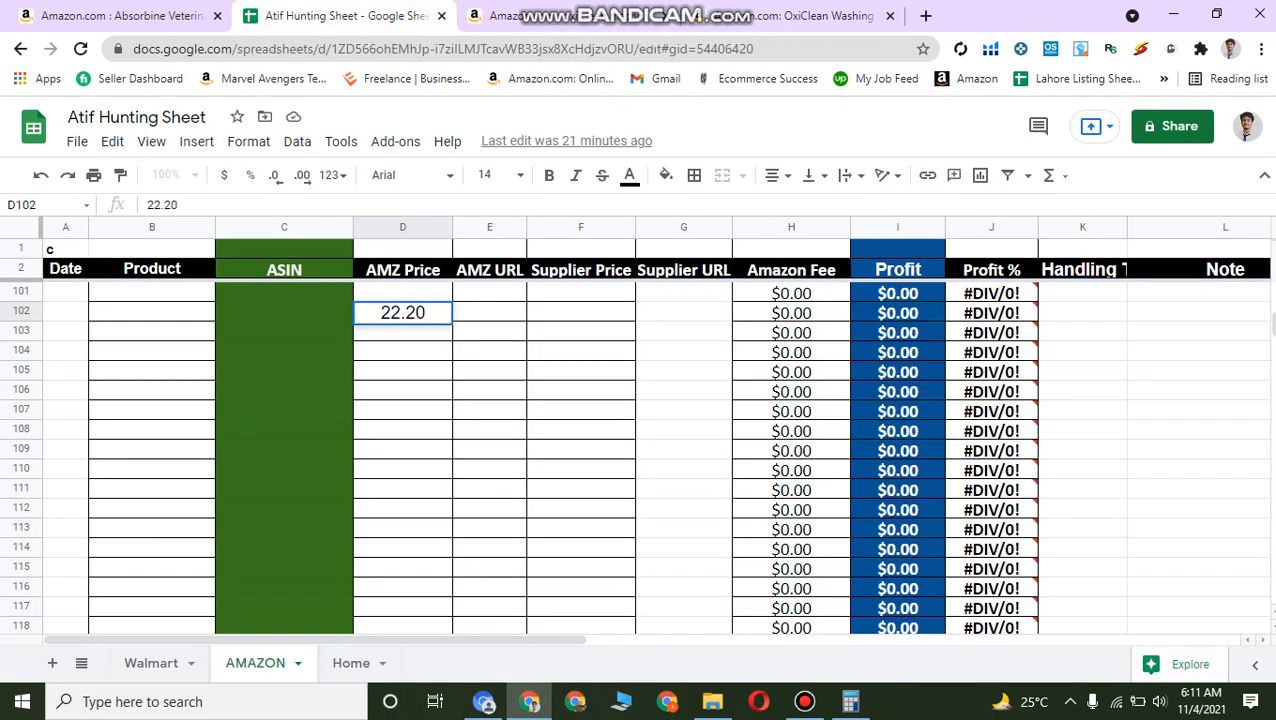
Enter the two-unit cost from Calculator, 14.98, as the Supplier Price in cell F102 and check the row's profit percentage.
{"action": "left_click", "coordinate": [581, 313]}
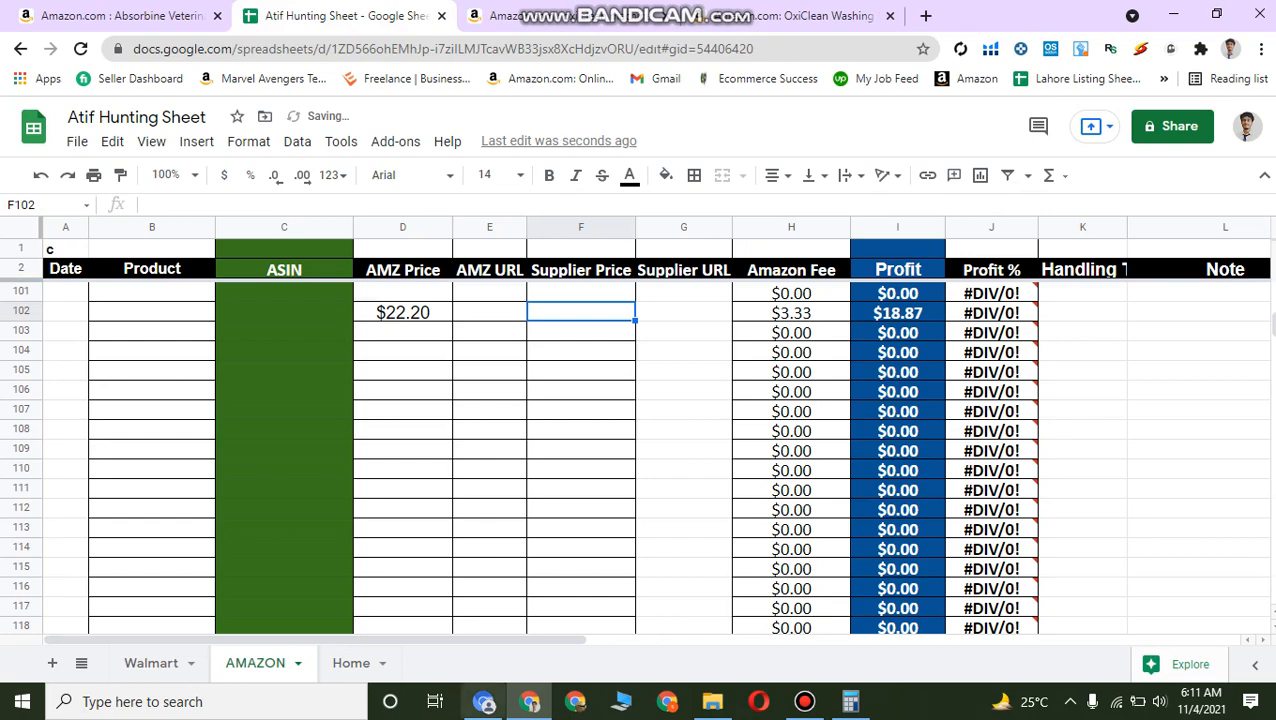
{"action": "left_click", "coordinate": [484, 702]}
{"action": "scroll", "coordinate": [259, 500], "scroll_direction": "up", "scroll_amount": 1}
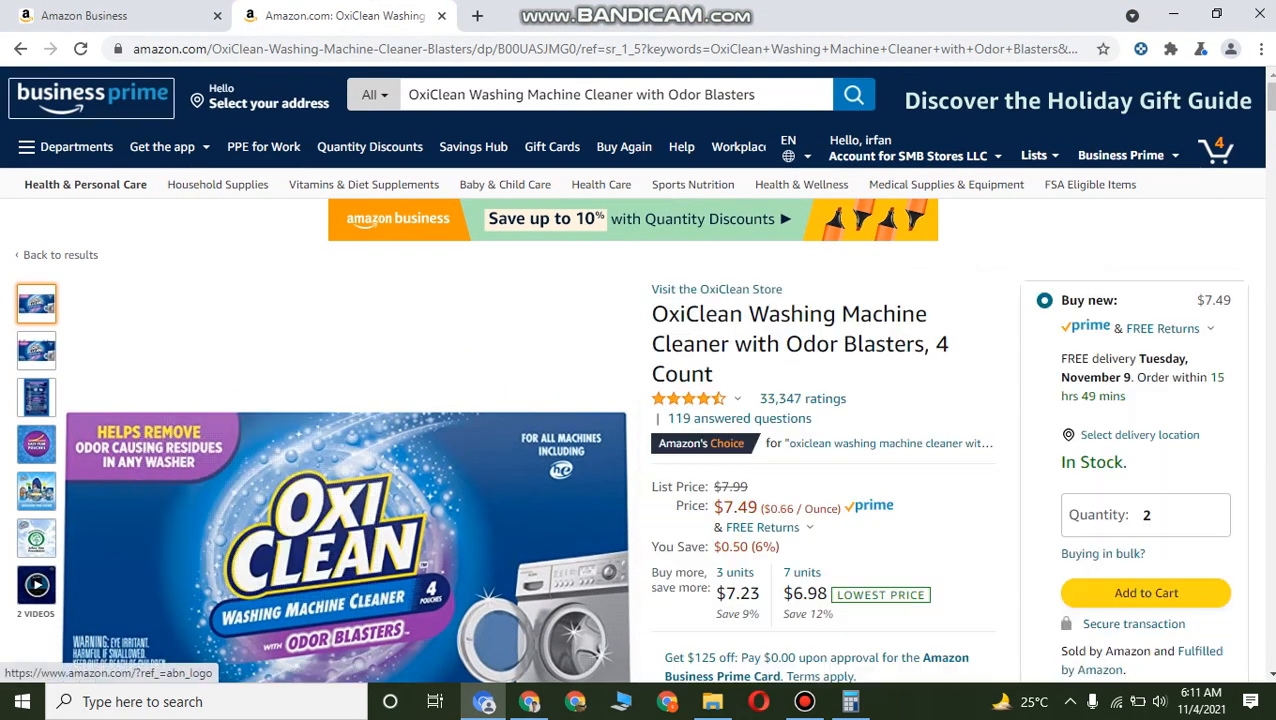
{"action": "left_click", "coordinate": [850, 702]}
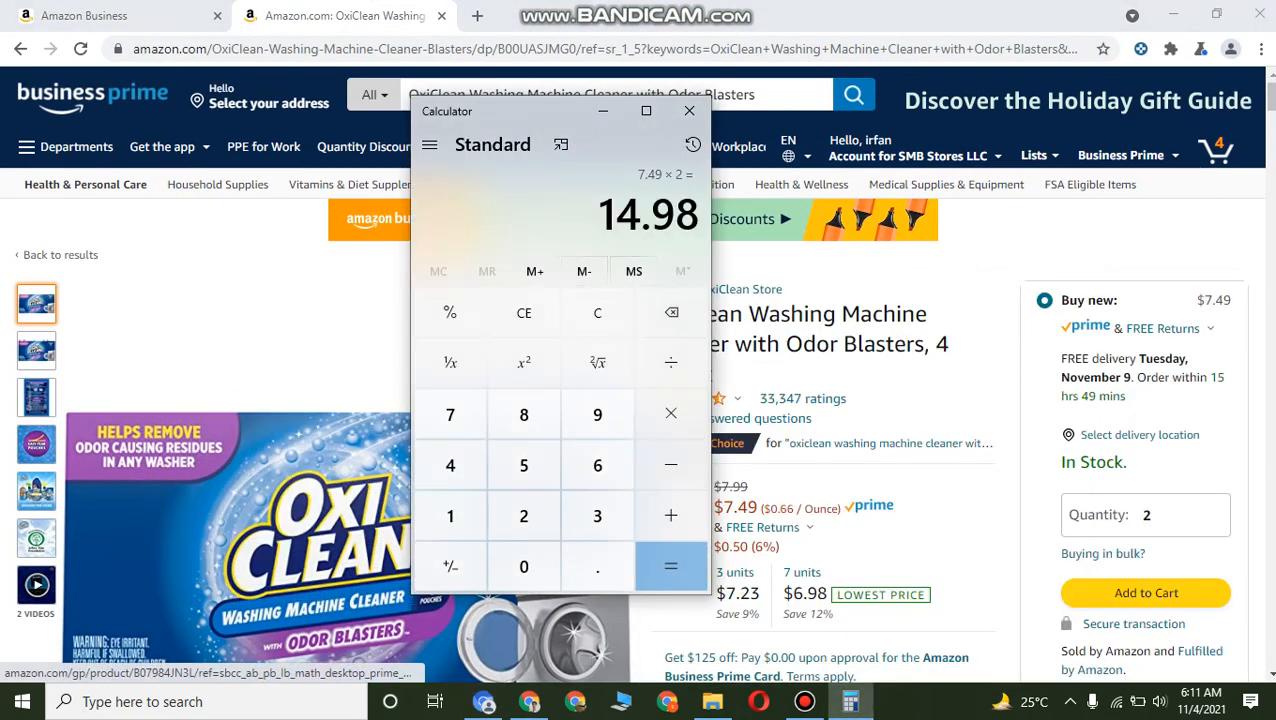
{"action": "key", "text": "ctrl+c"}
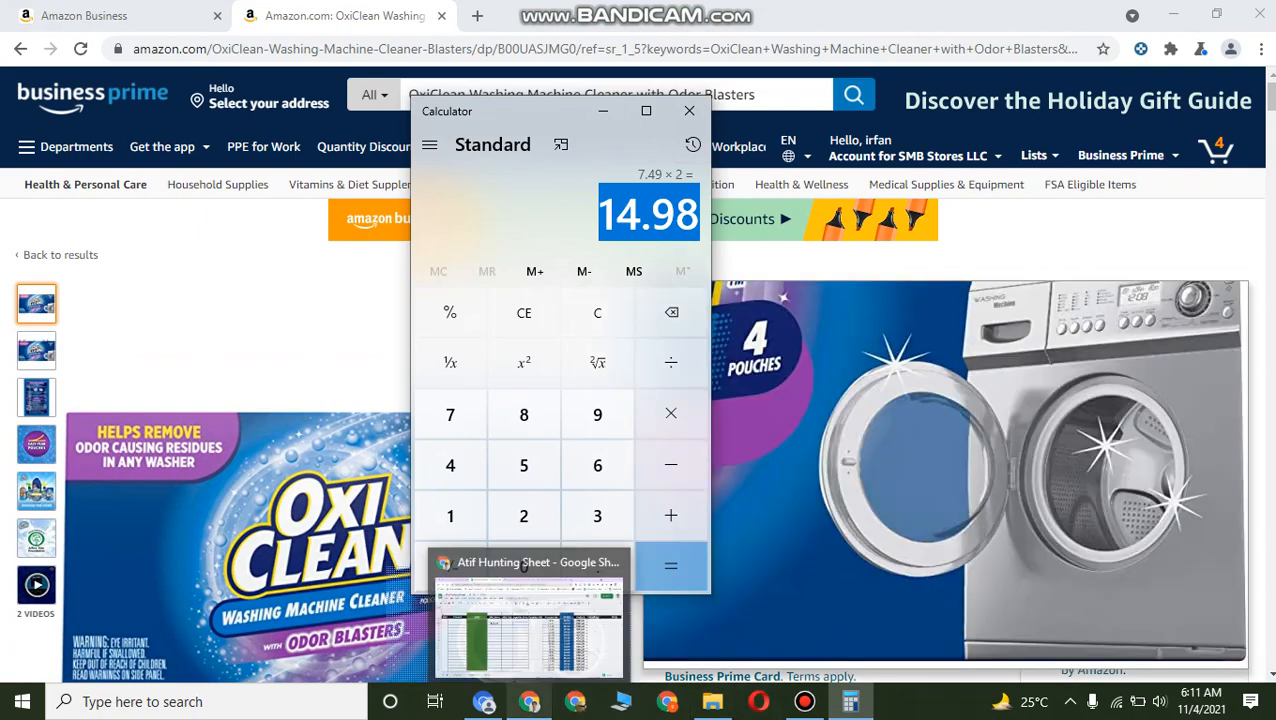
{"action": "left_click", "coordinate": [530, 702]}
{"action": "type", "text": "1"}
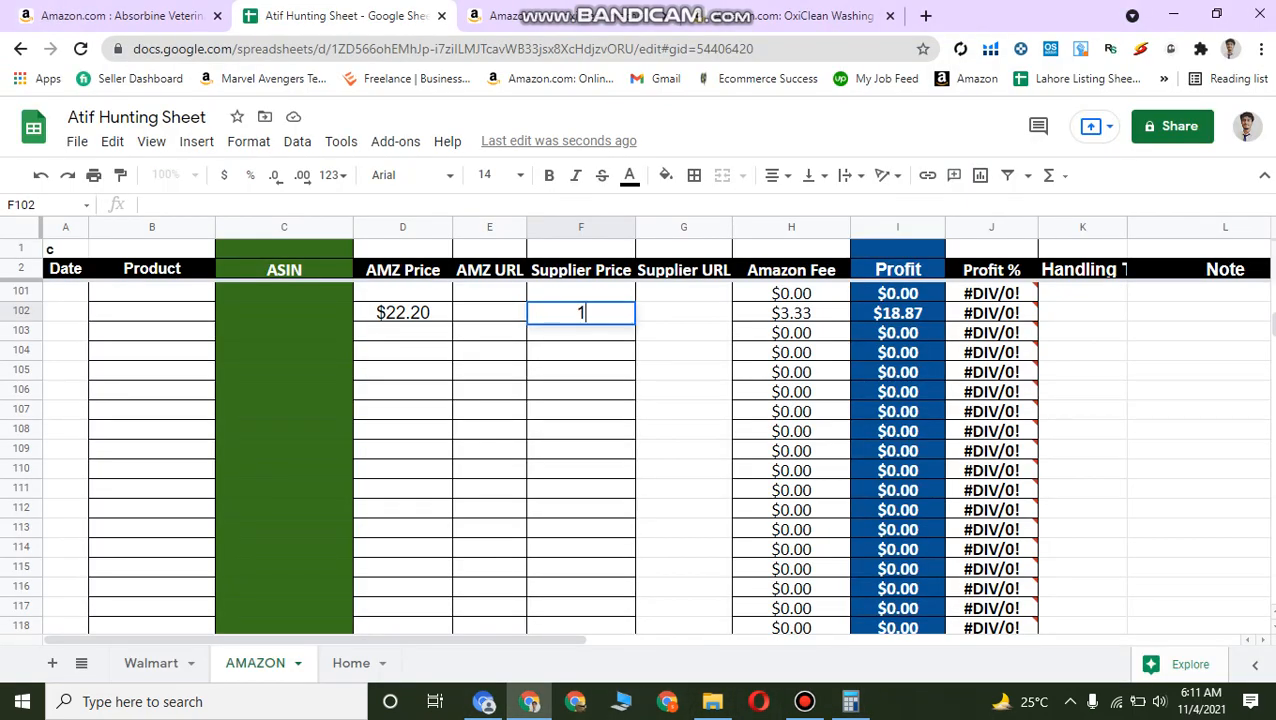
{"action": "type", "text": "4.98"}
{"action": "left_click", "coordinate": [581, 371]}
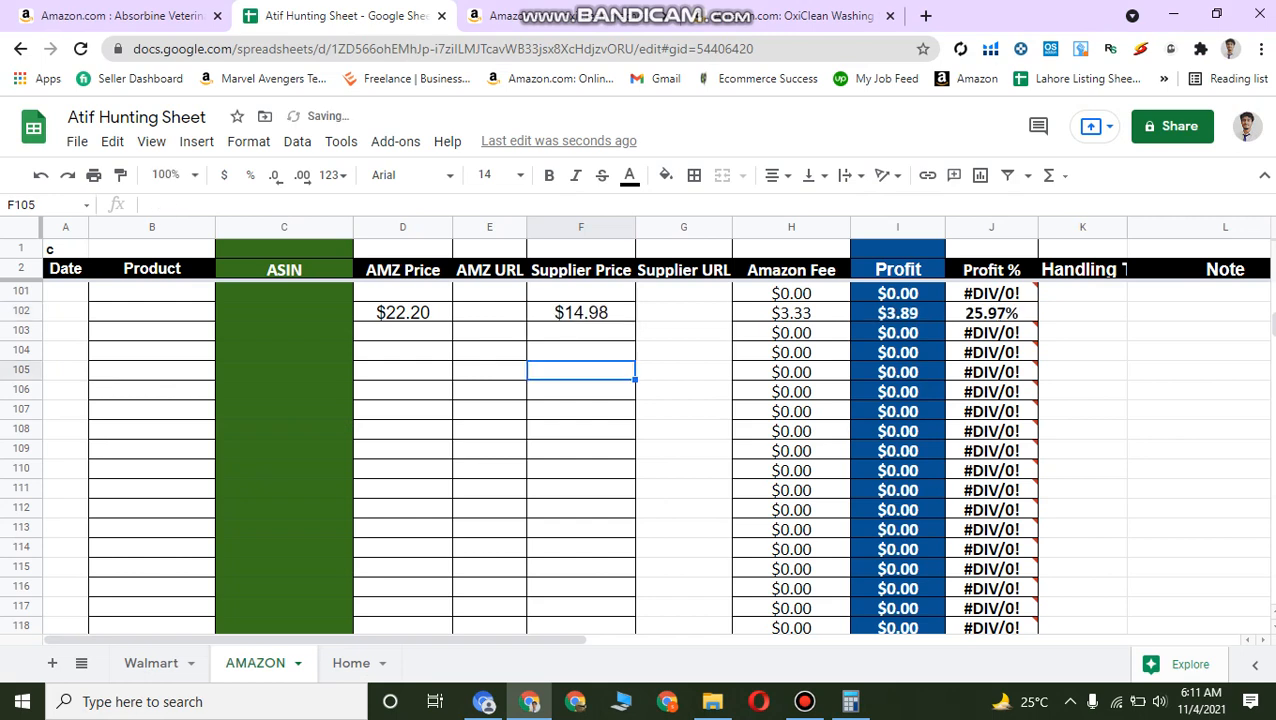
{"action": "left_click", "coordinate": [21, 311]}
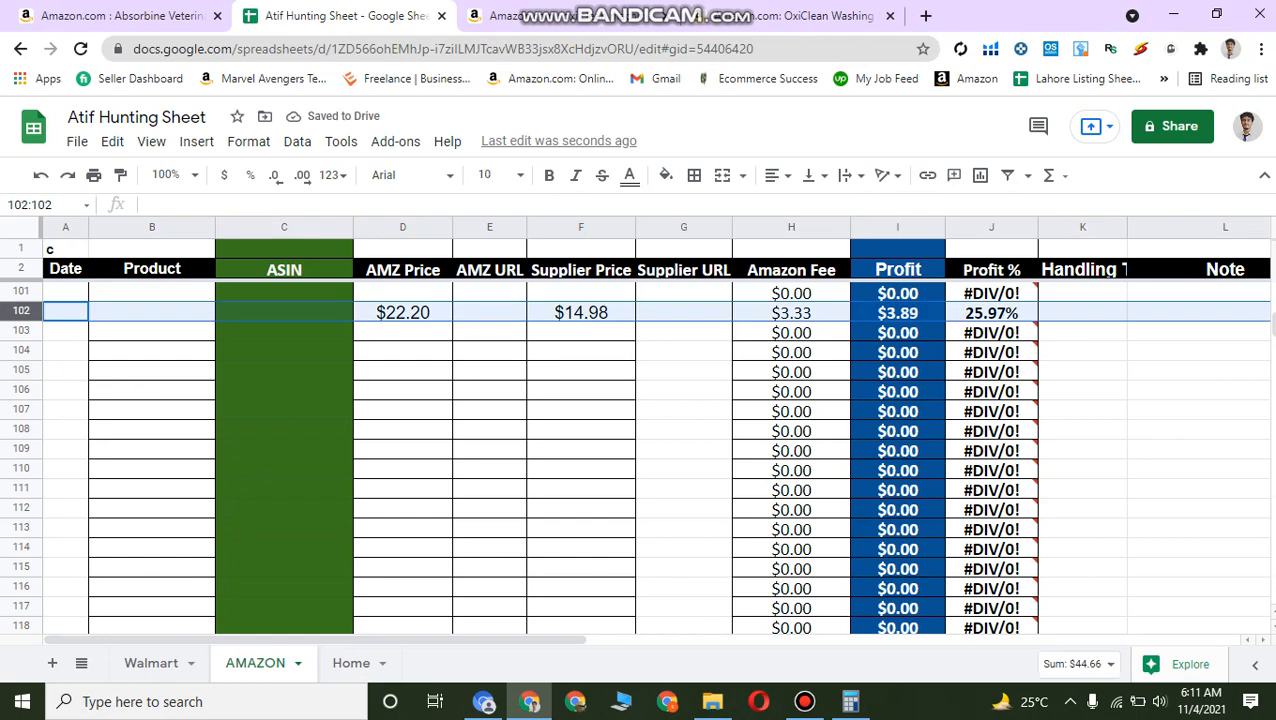
{"action": "left_click", "coordinate": [991, 313]}
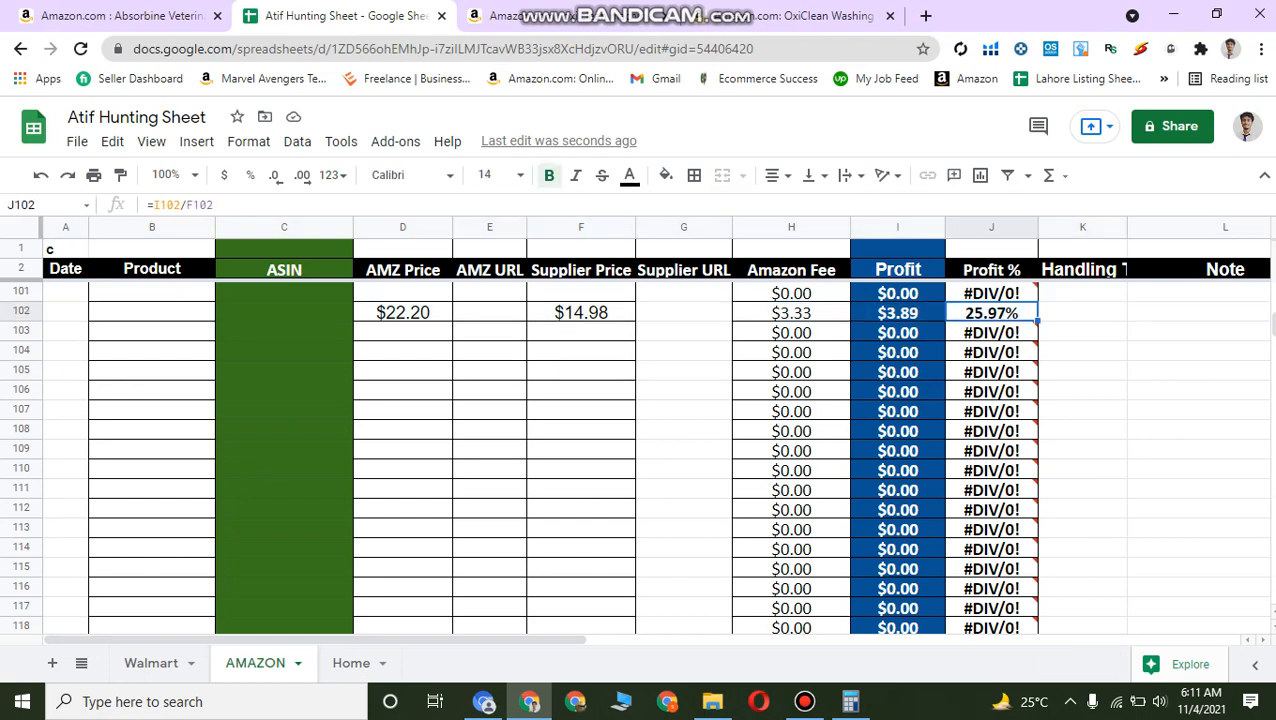
{"action": "left_click", "coordinate": [1082, 313]}
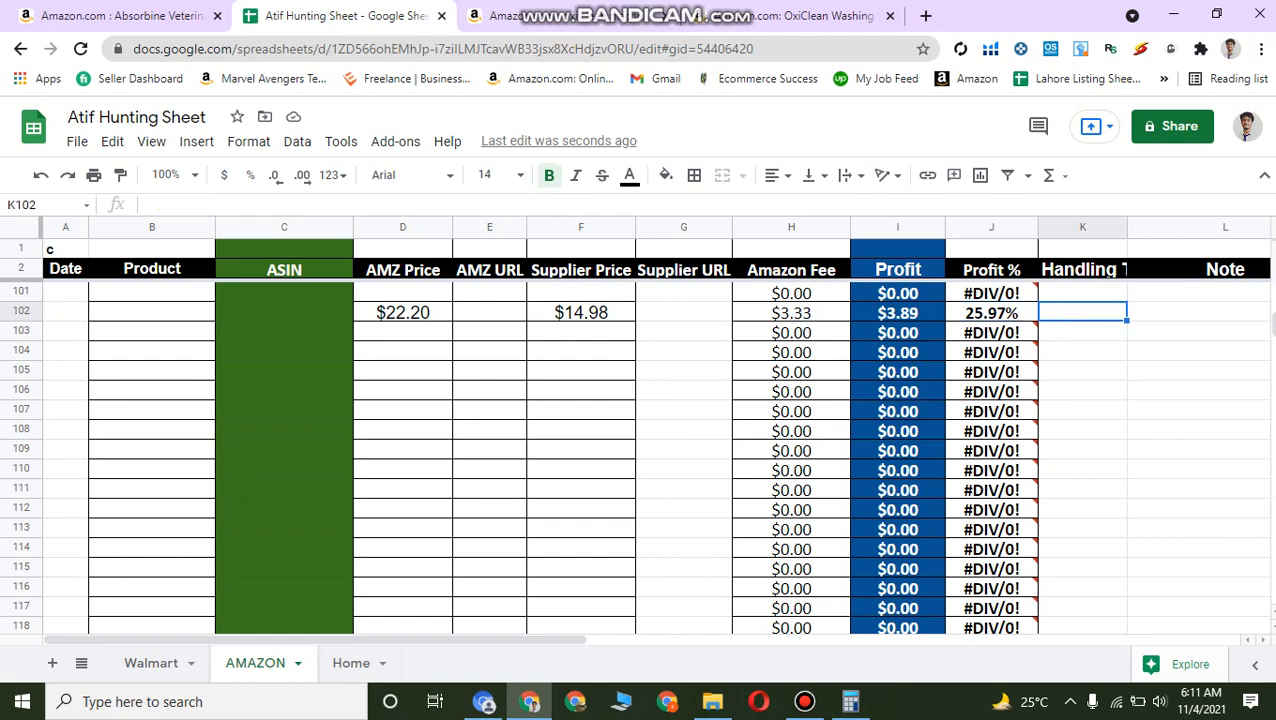
{"action": "type", "text": "15"}
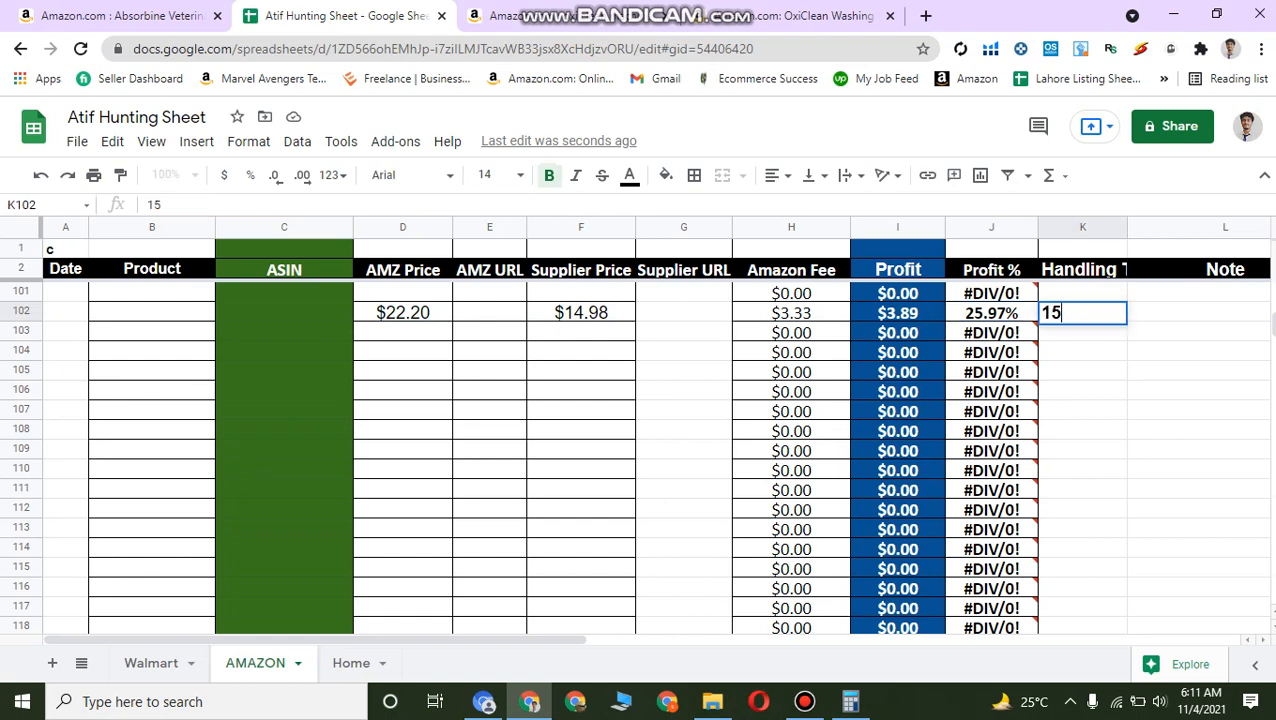
{"action": "type", "text": "%"}
{"action": "key", "text": "BackSpace"}
{"action": "key", "text": "BackSpace"}
{"action": "key", "text": "BackSpace"}
{"action": "left_click", "coordinate": [991, 313]}
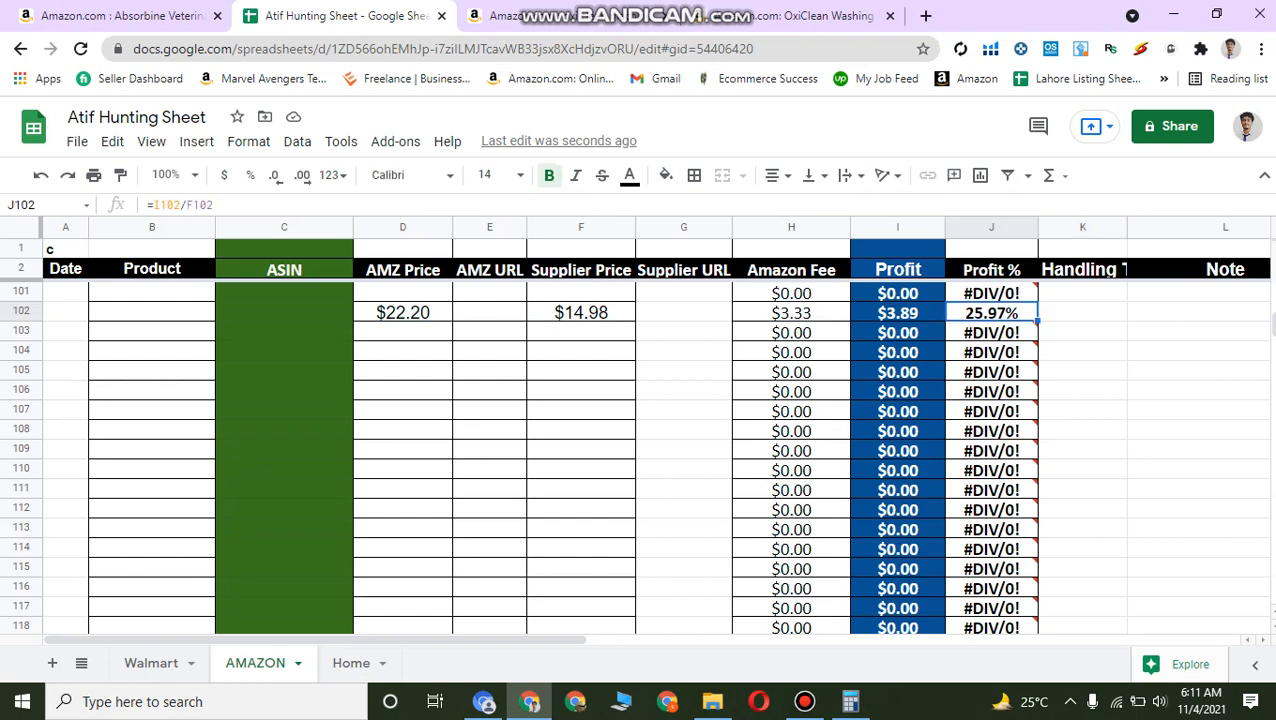
{"action": "left_click", "coordinate": [898, 313]}
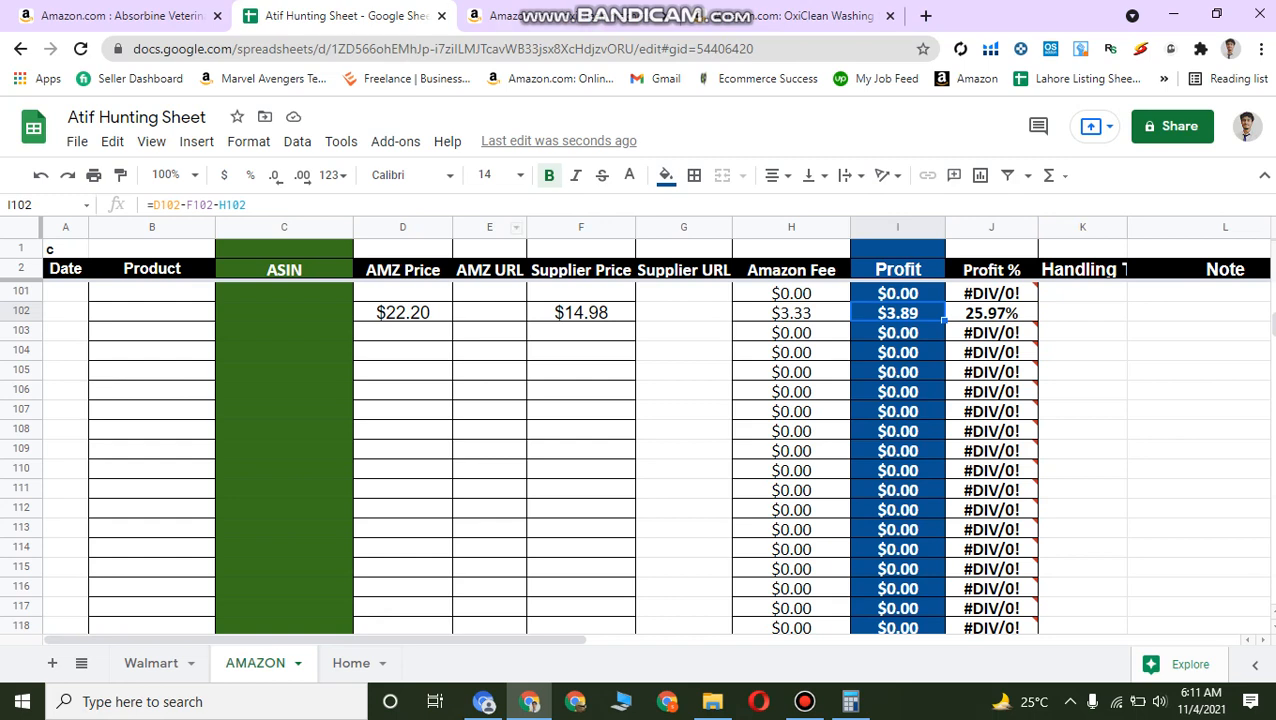
Copy the ASIN B07Z4L8R7F from the 2-pack OxiClean listing's web address into cell C102 of the hunting sheet.
{"action": "left_click", "coordinate": [535, 16]}
{"action": "left_click", "coordinate": [730, 16]}
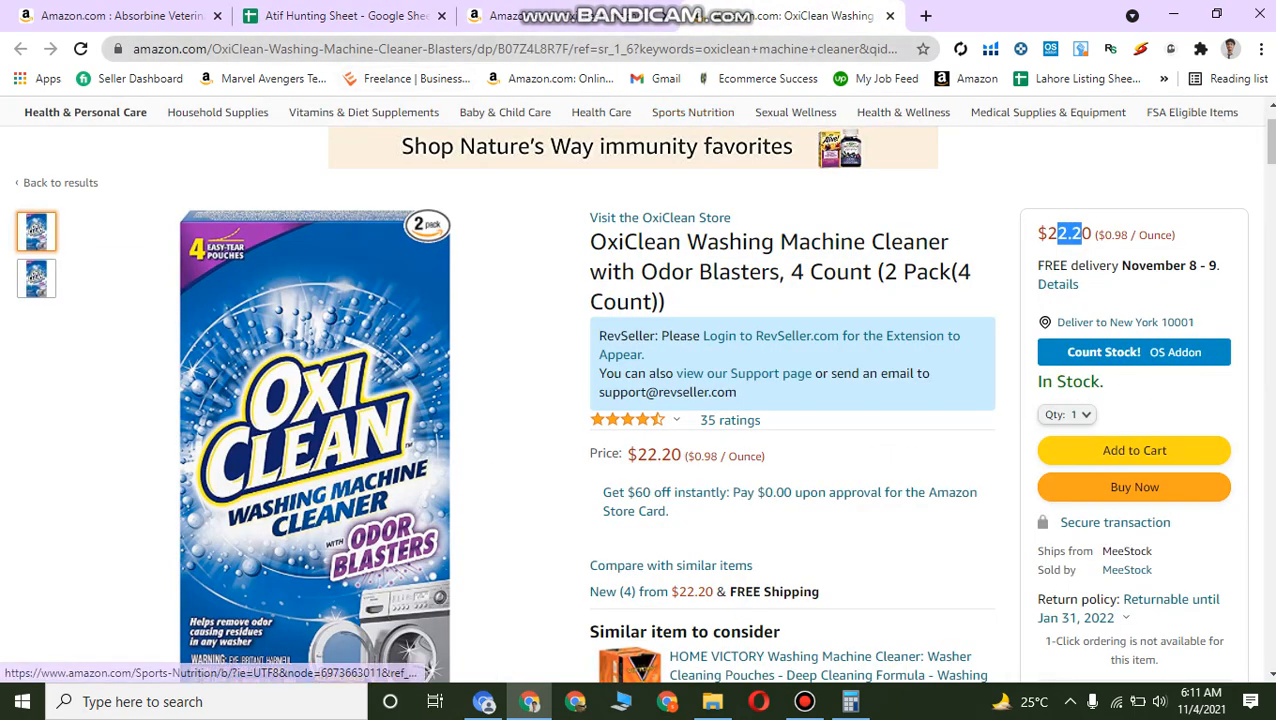
{"action": "double_click", "coordinate": [545, 49]}
{"action": "left_click", "coordinate": [592, 49]}
{"action": "double_click", "coordinate": [627, 49]}
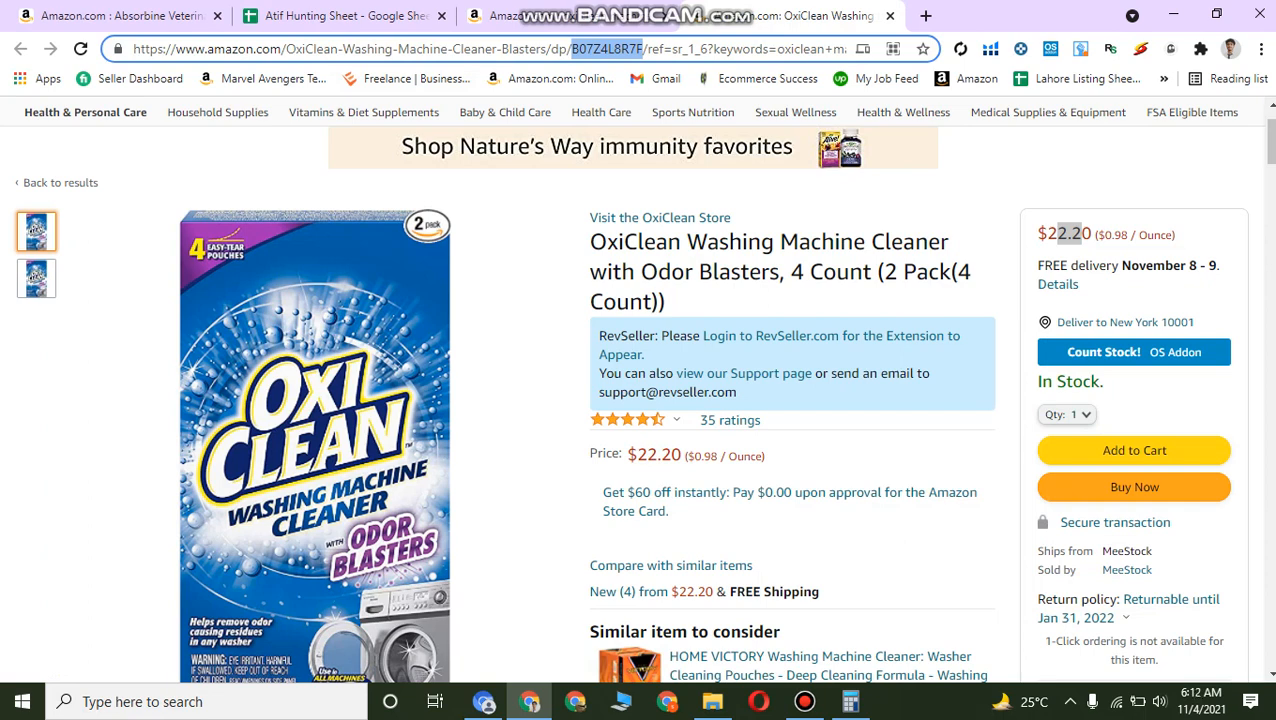
{"action": "left_click", "coordinate": [345, 16]}
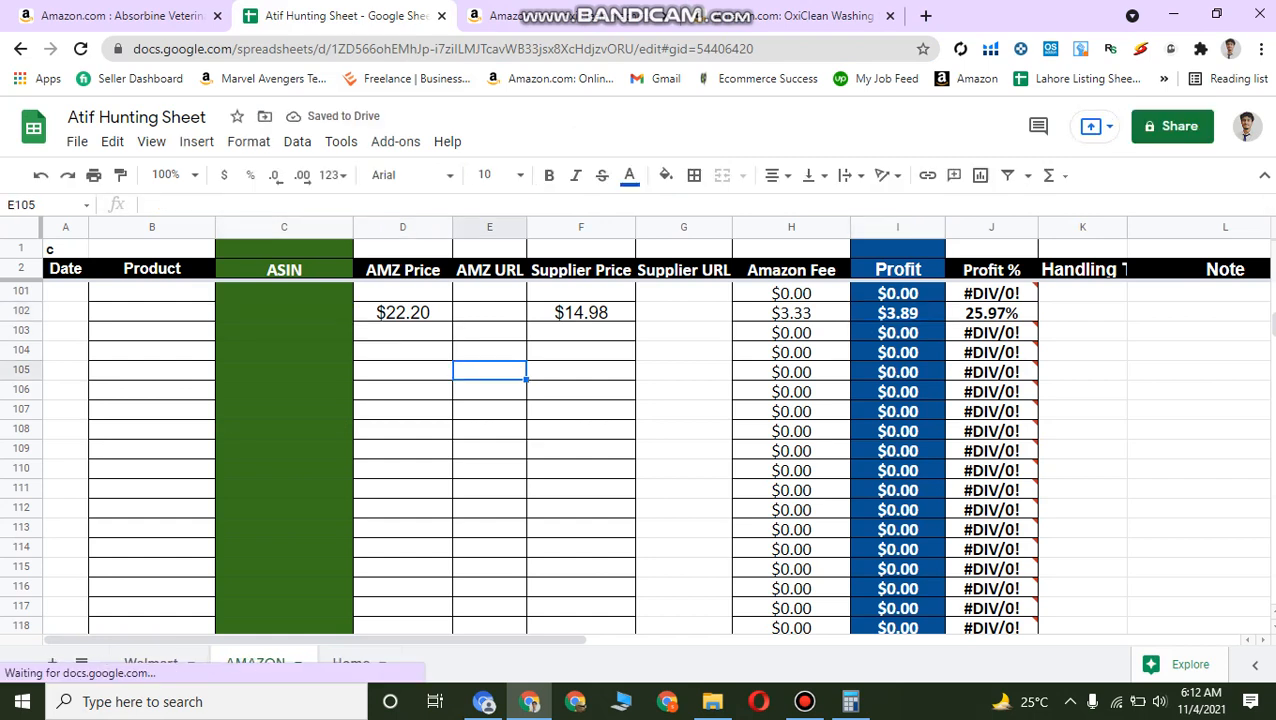
{"action": "key", "text": "ctrl+v"}
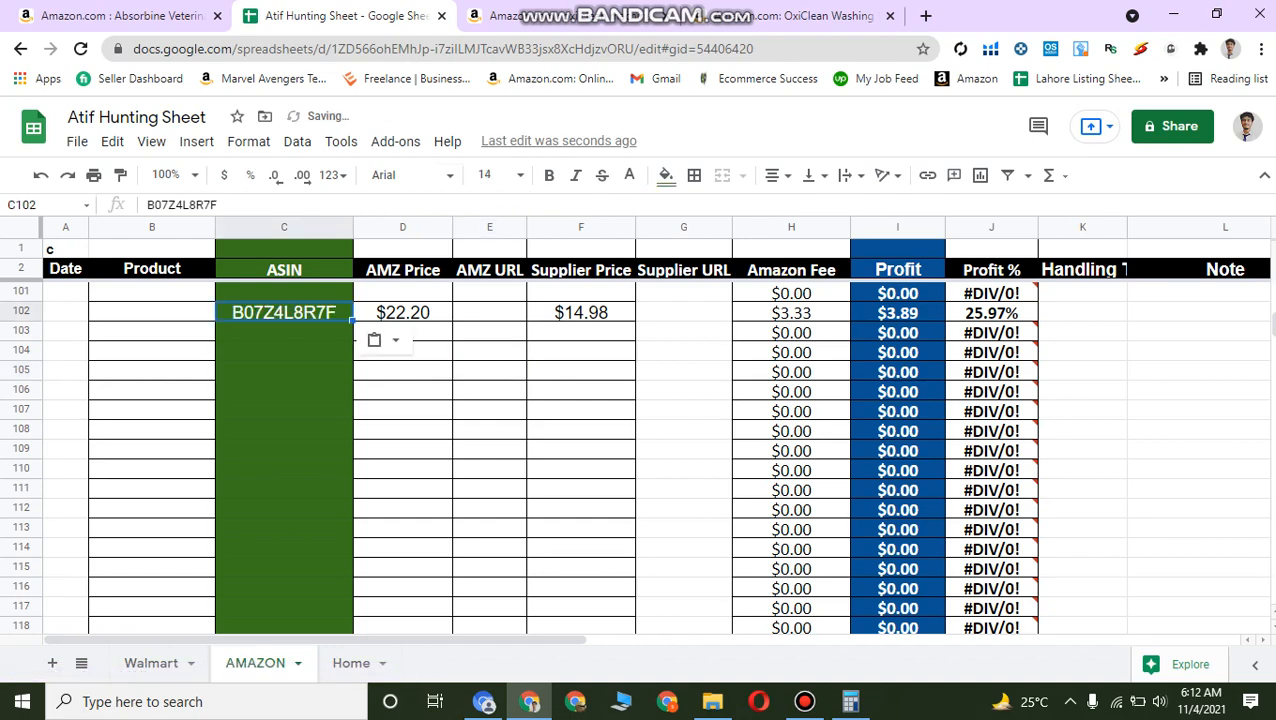
Copy the 2-pack listing's web address up to and including the ASIN, and return to the hunting sheet.
{"action": "left_click", "coordinate": [489, 352]}
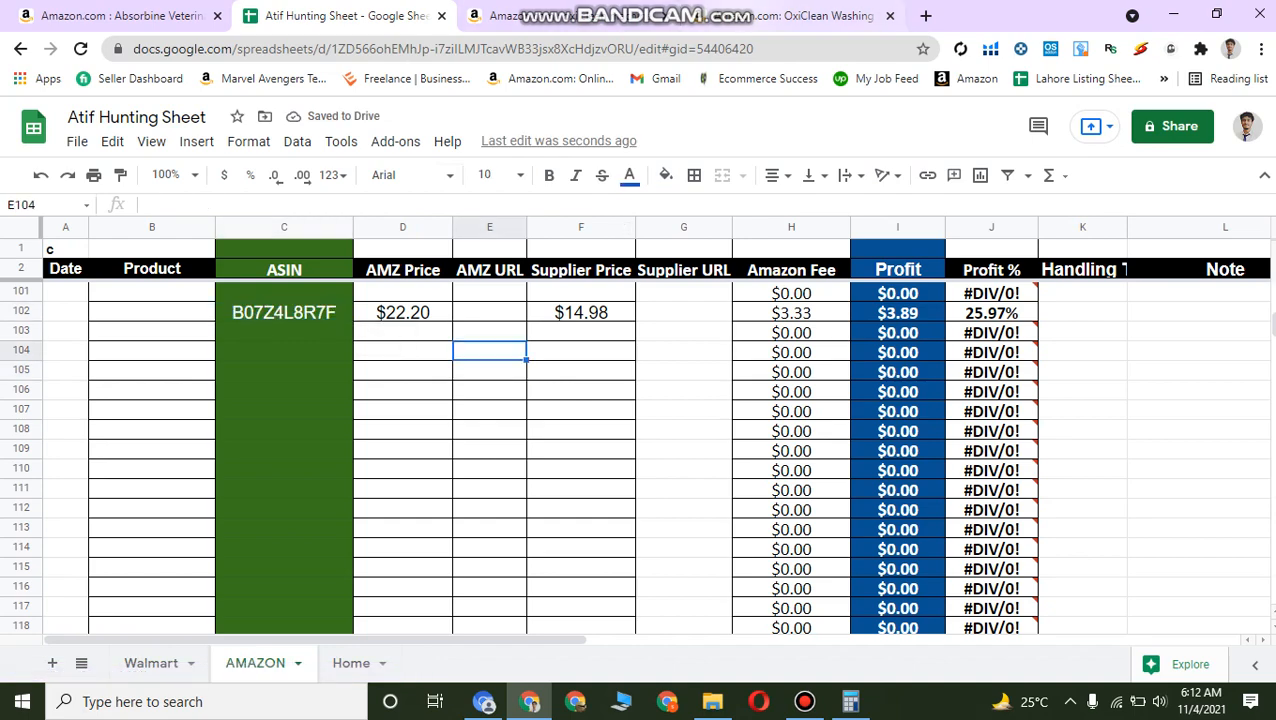
{"action": "left_click", "coordinate": [760, 16]}
{"action": "left_click", "coordinate": [345, 16]}
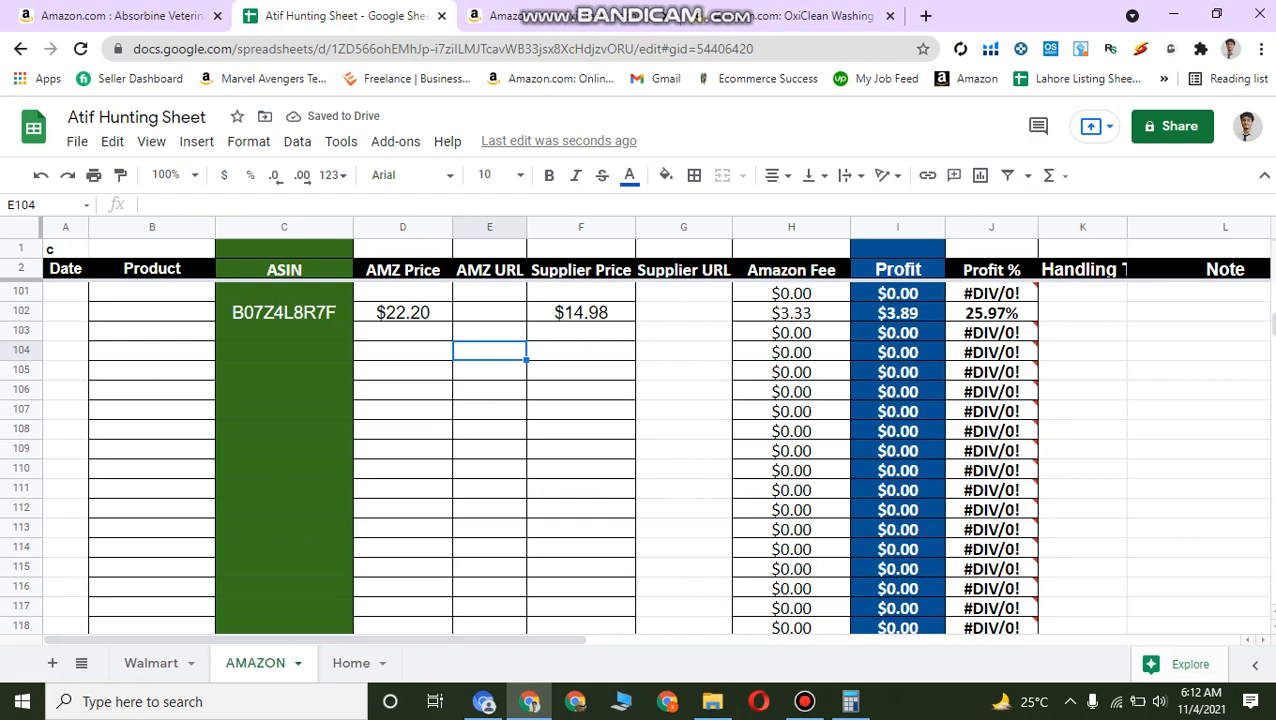
{"action": "left_click", "coordinate": [284, 312]}
{"action": "left_click", "coordinate": [790, 16]}
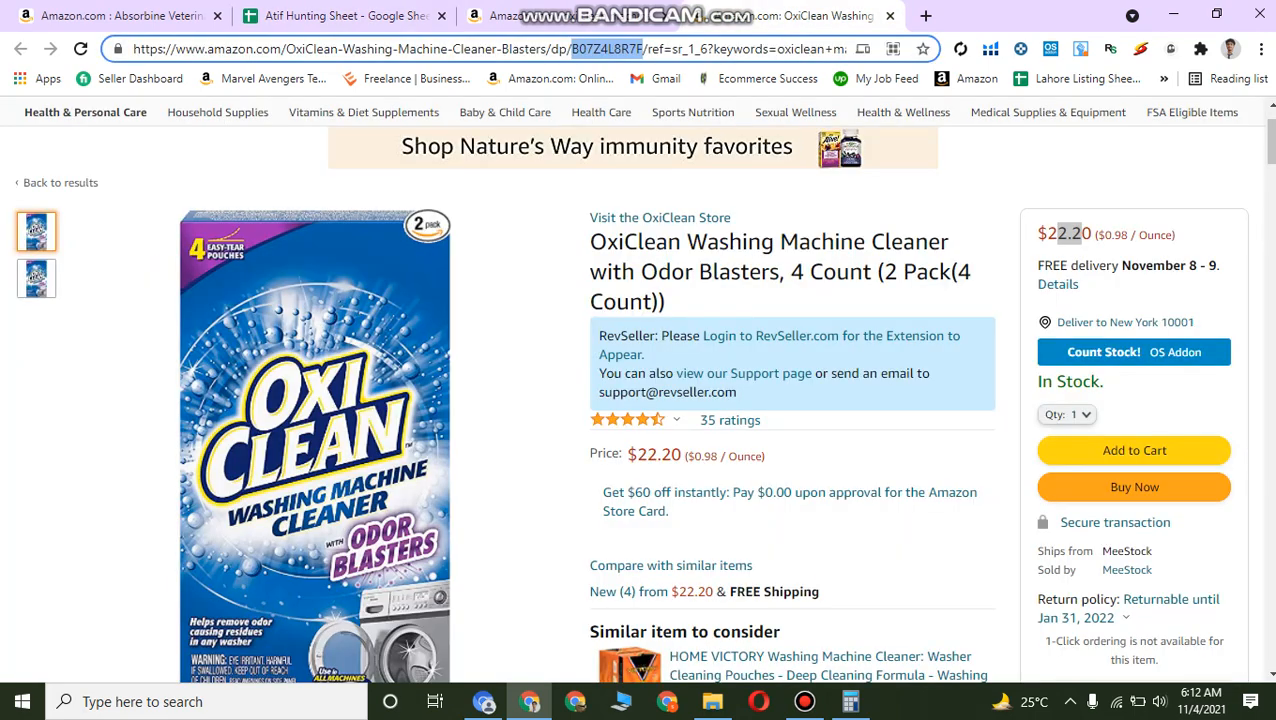
{"action": "left_click_drag", "start_coordinate": [643, 48], "coordinate": [133, 48]}
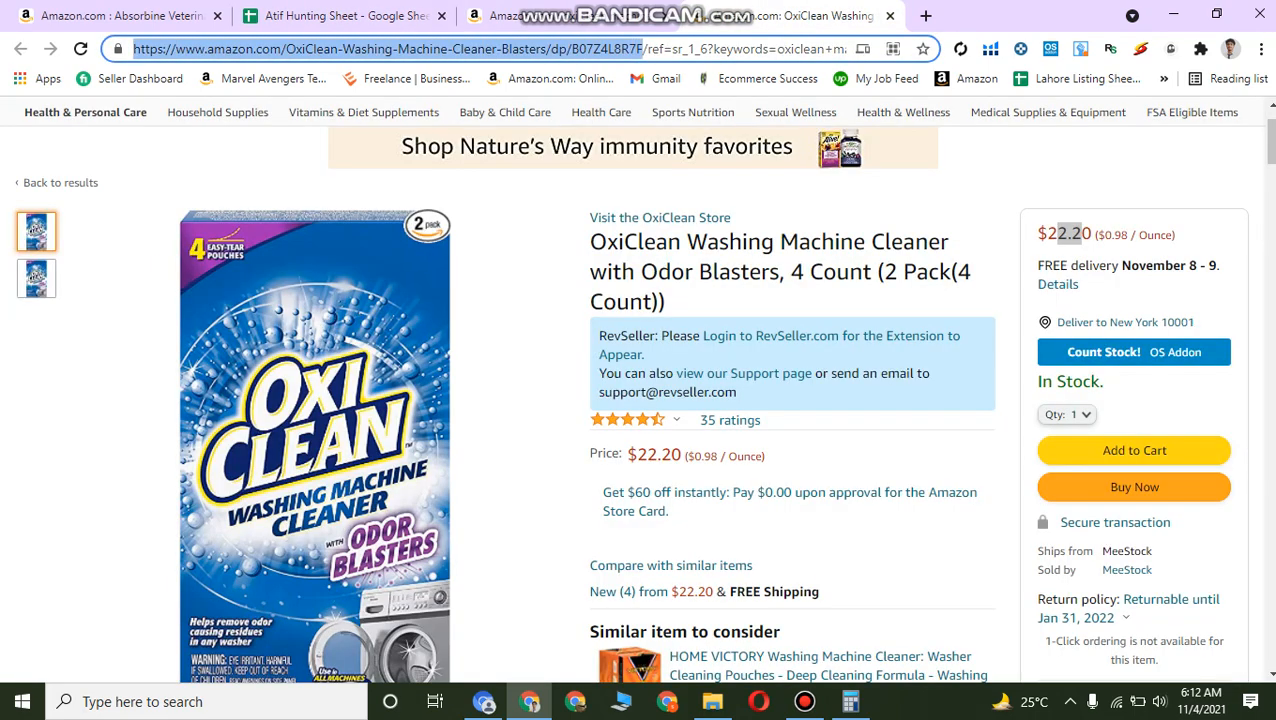
{"action": "left_click", "coordinate": [370, 16]}
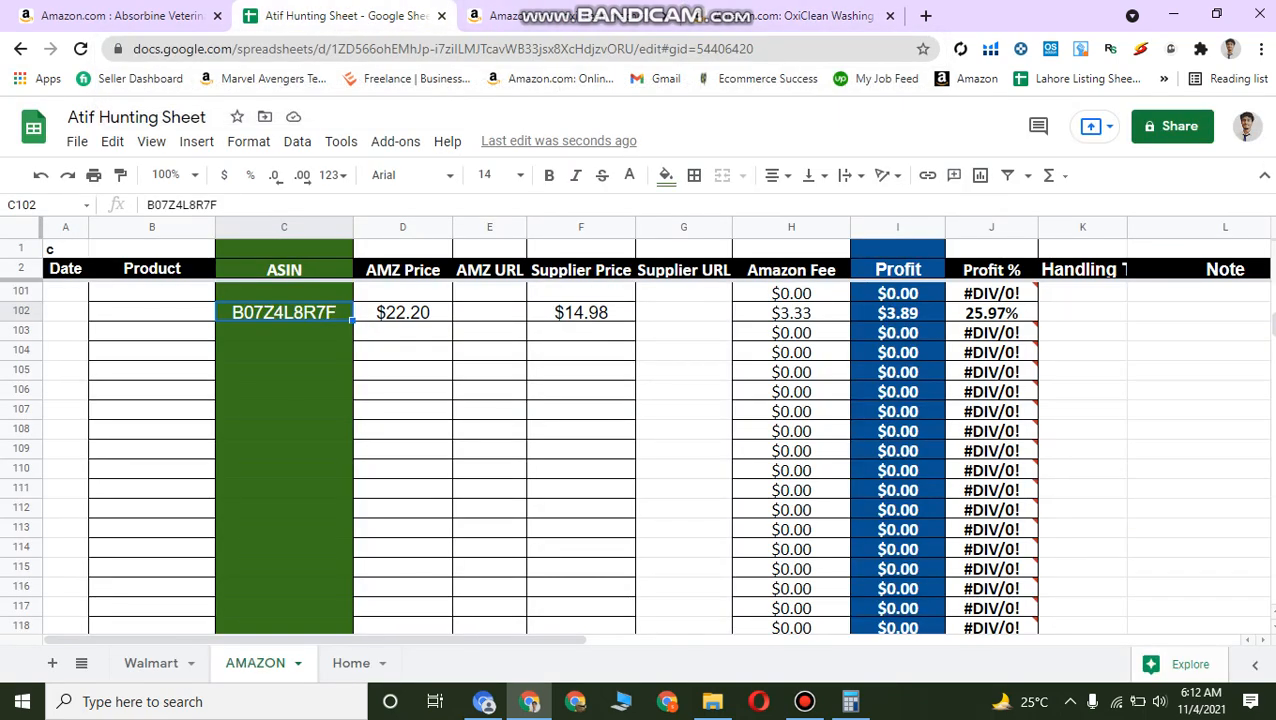
Enter "amz" as the AMZ URL in cell E102 and link it to the copied 2-pack listing address.
{"action": "left_click", "coordinate": [489, 312]}
{"action": "type", "text": "amz"}
{"action": "key", "text": "Return"}
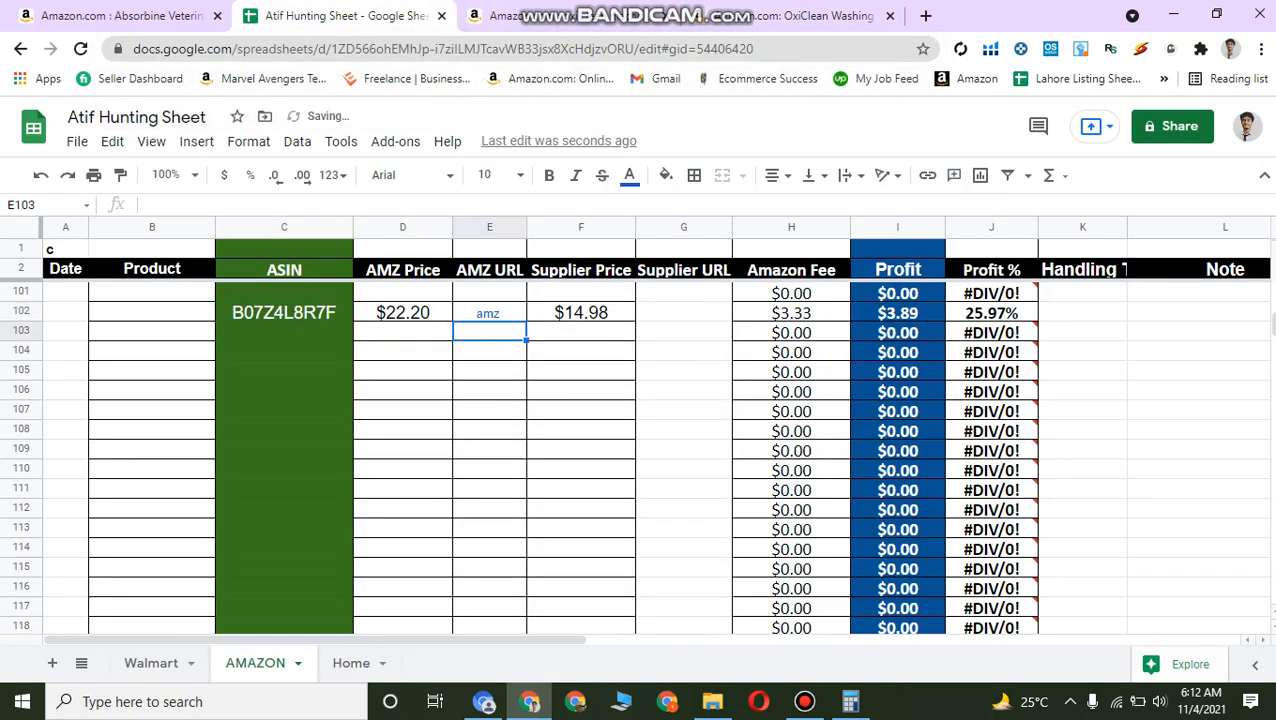
{"action": "left_click", "coordinate": [489, 391]}
{"action": "left_click", "coordinate": [489, 313]}
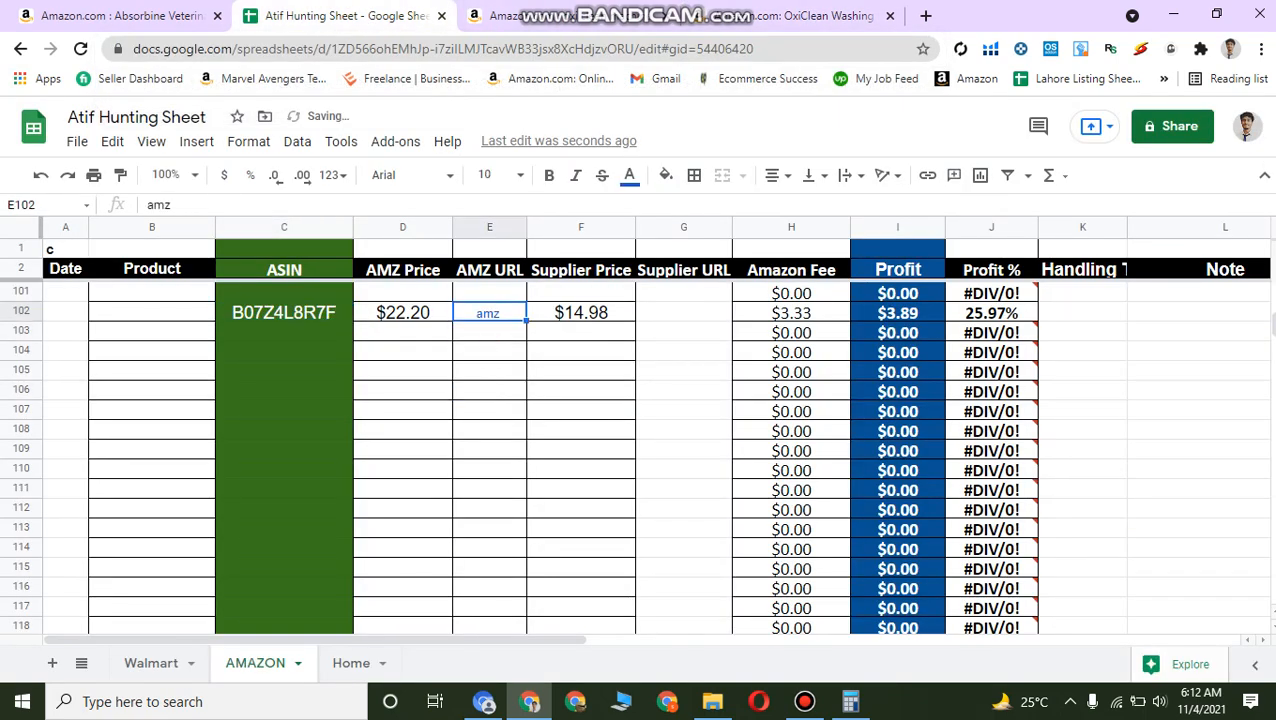
{"action": "key", "text": "ctrl+k"}
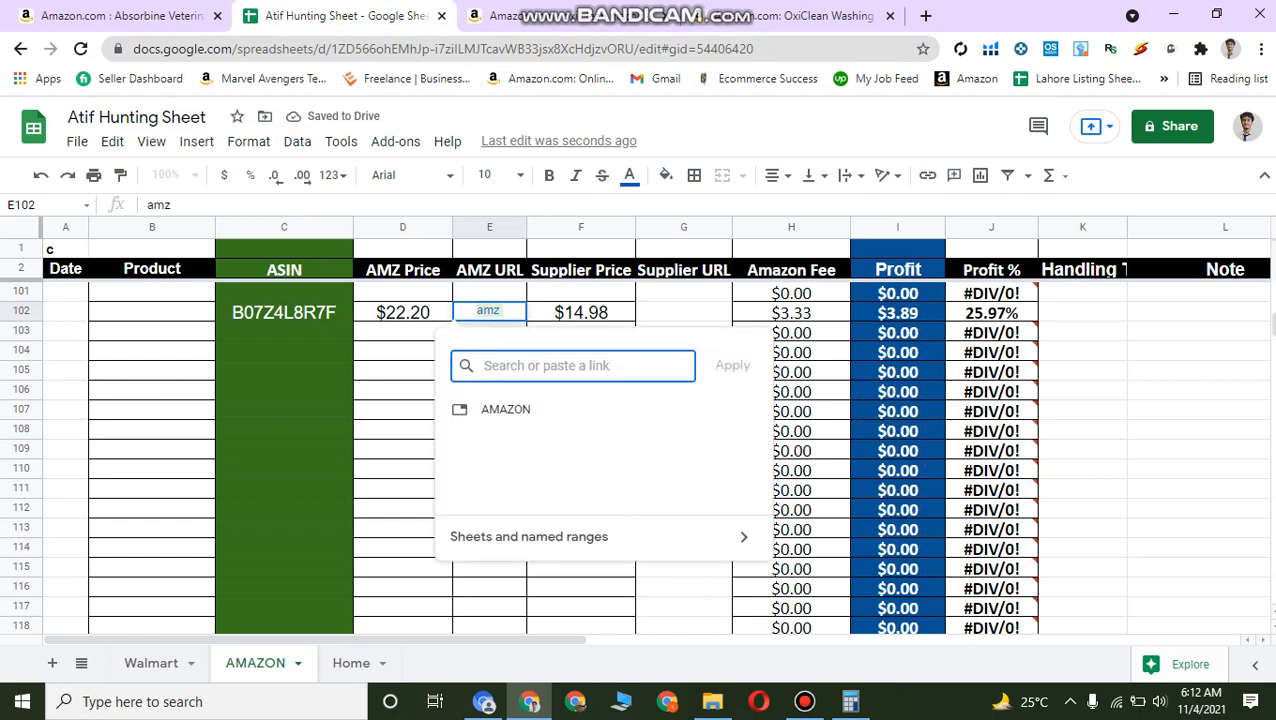
{"action": "type", "text": "https://www.amazon.com/OxiClean-Washing-Machine-Cleaner-Blasters/dp/B07Z4L8R7F"}
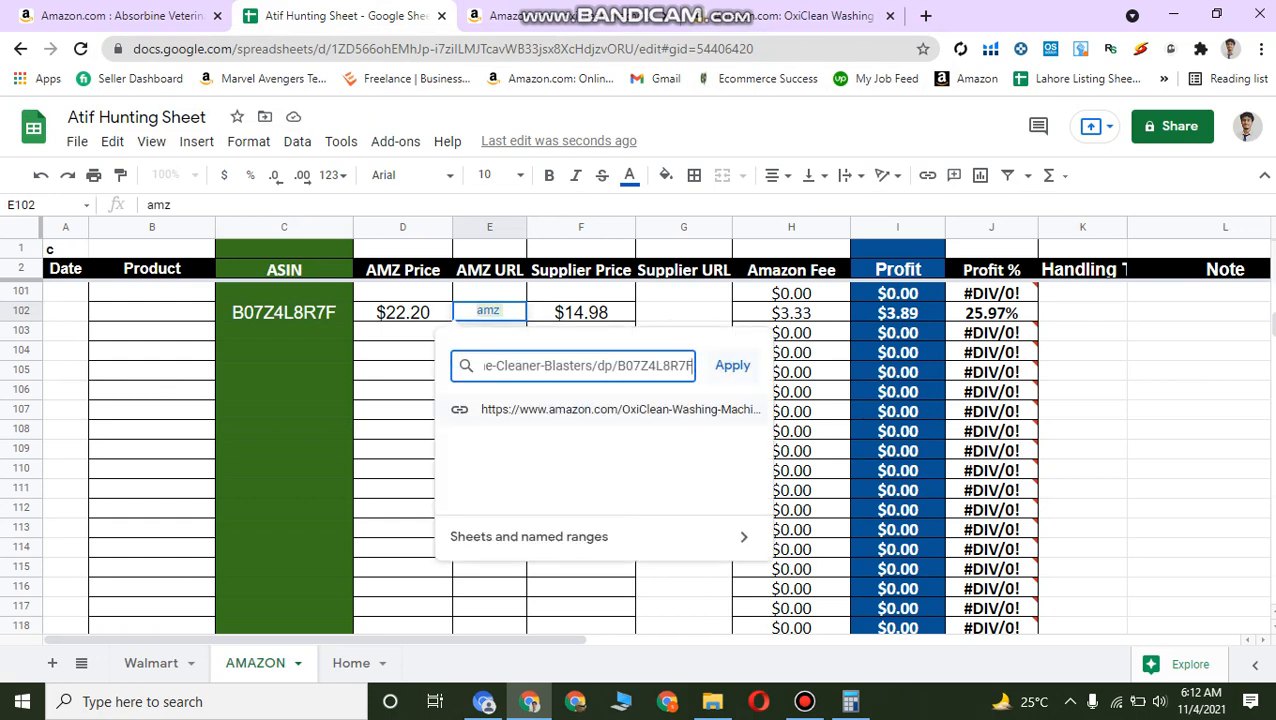
{"action": "left_click", "coordinate": [732, 366]}
{"action": "left_click", "coordinate": [403, 391]}
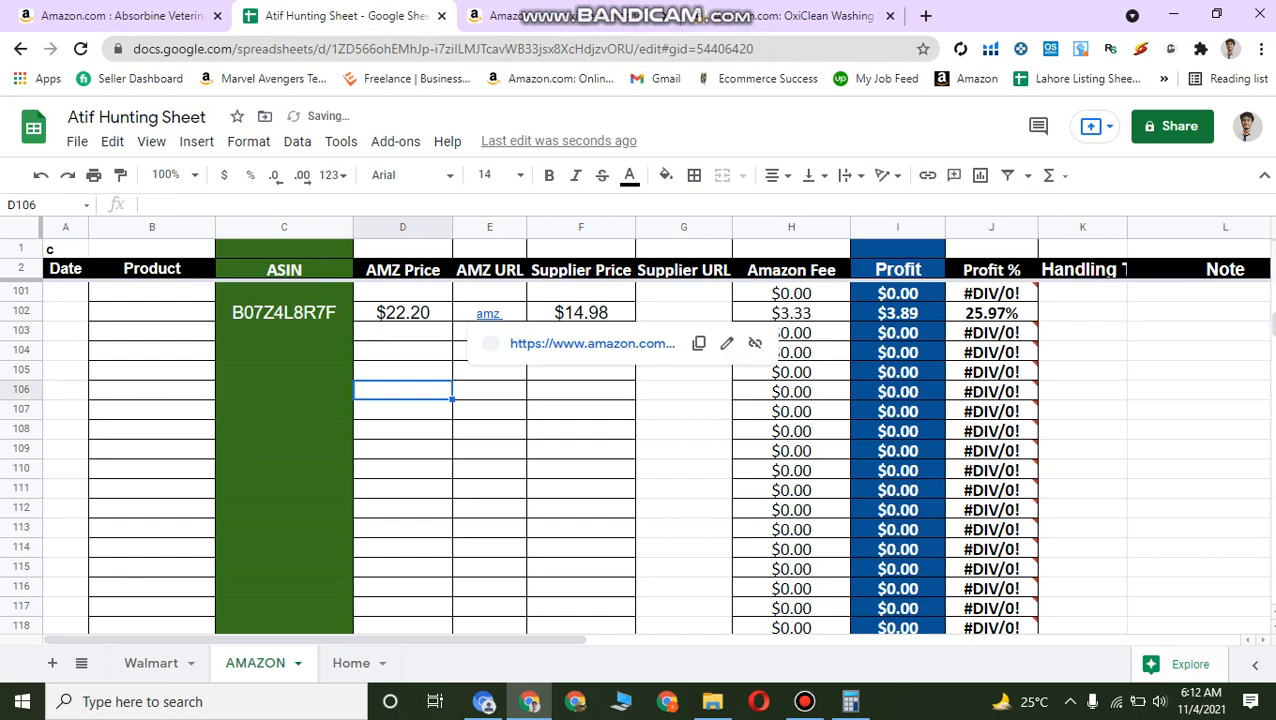
Open the link in the AMZ URL cell E102 to check its target page, and return to the sheet.
{"action": "left_click", "coordinate": [489, 313]}
{"action": "left_click", "coordinate": [594, 343]}
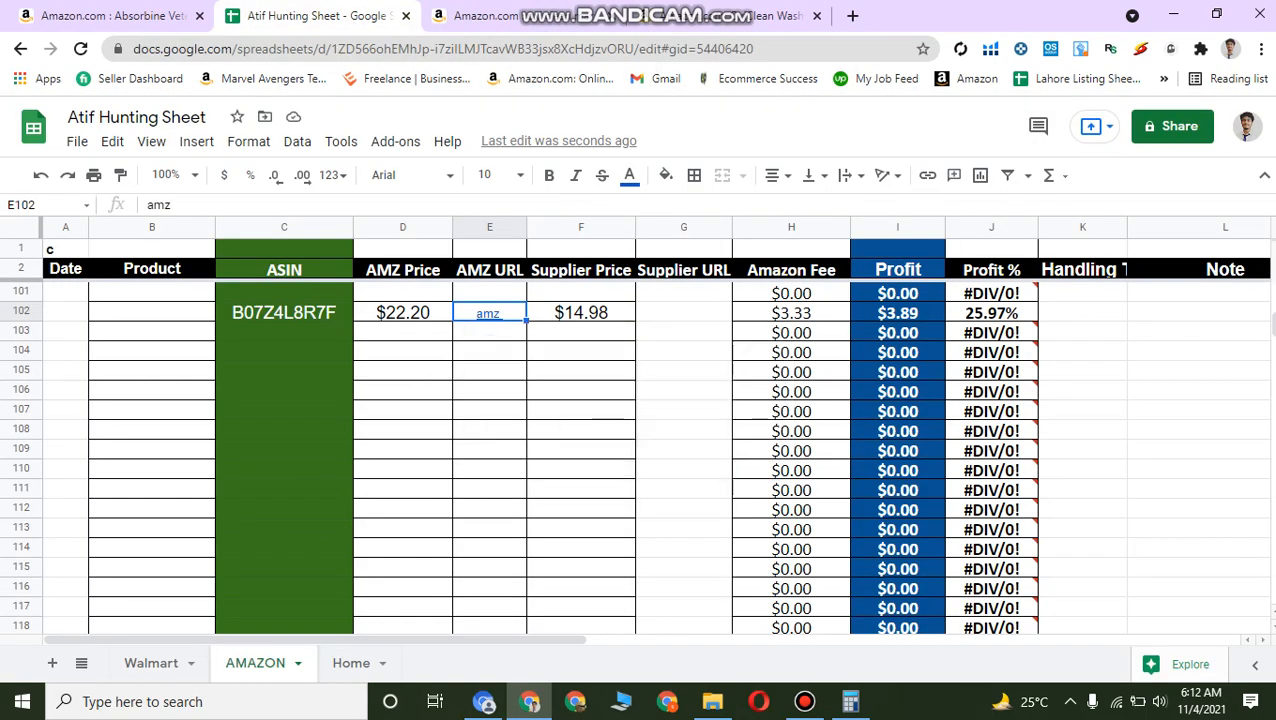
{"action": "left_click", "coordinate": [402, 352]}
Enter "amz" as the Supplier URL text in cell G102.
{"action": "left_click", "coordinate": [684, 313]}
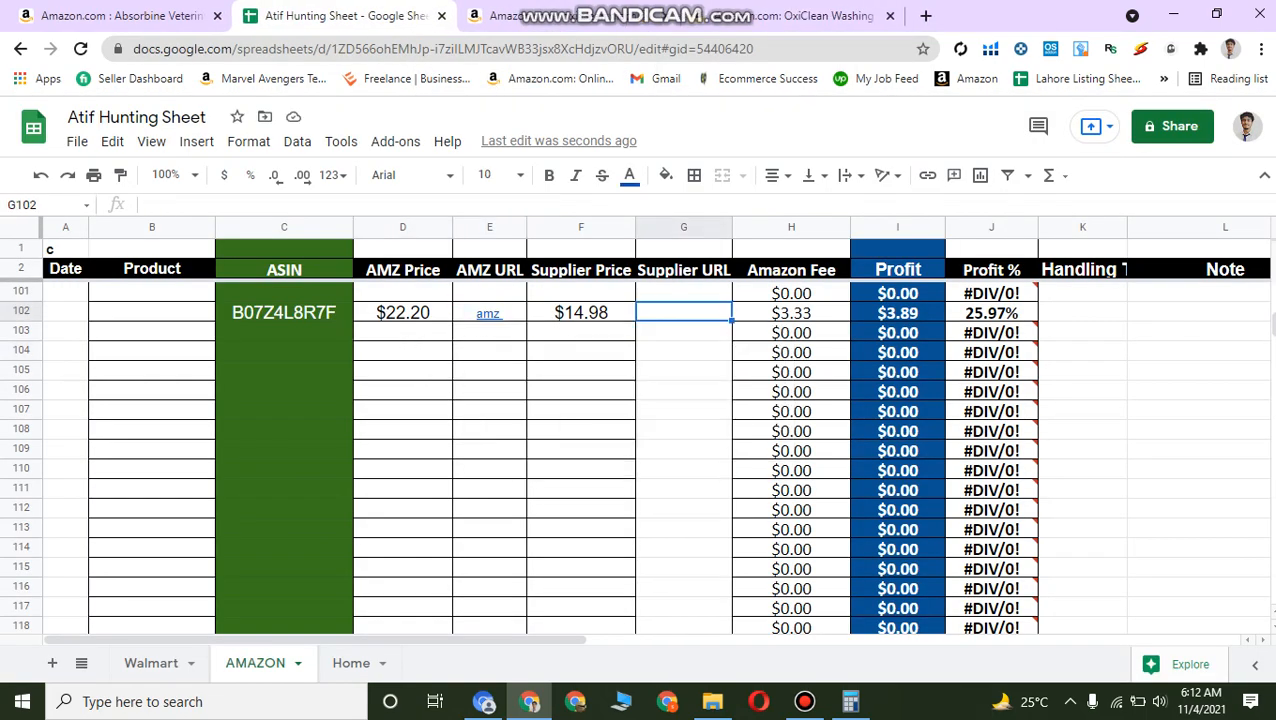
{"action": "type", "text": "amz"}
{"action": "left_click", "coordinate": [580, 391]}
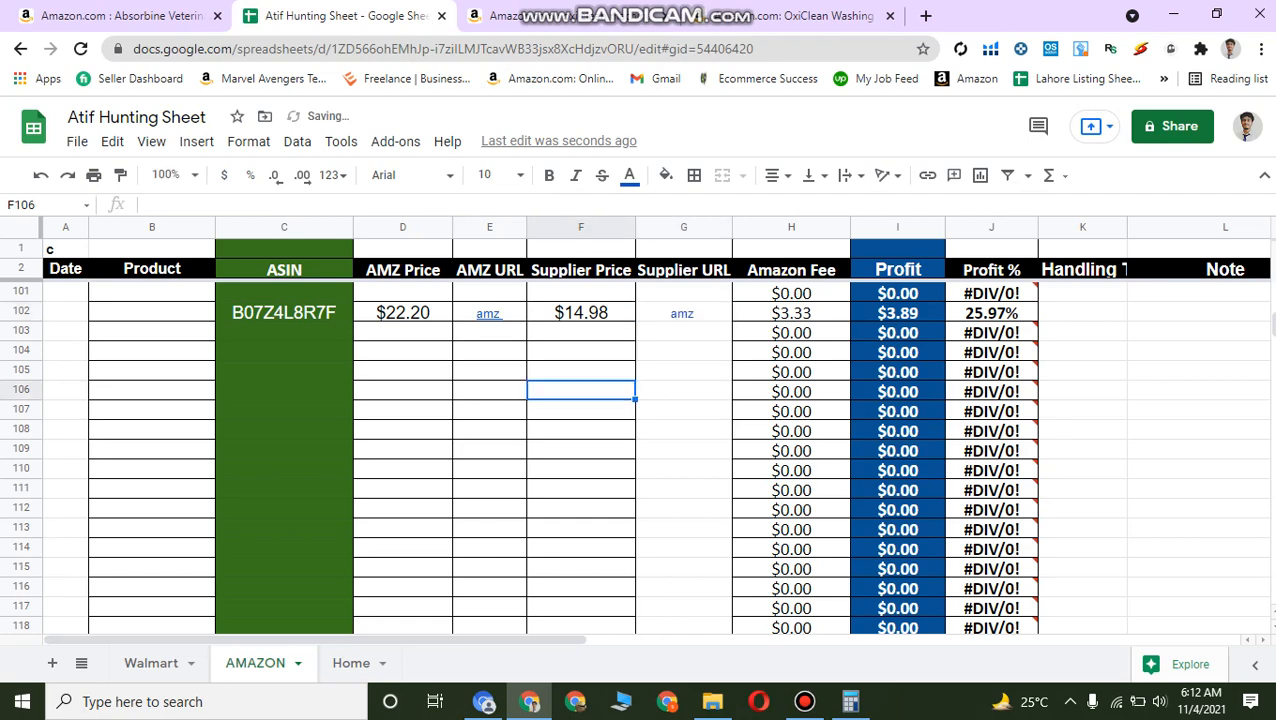
Take the full web address of the single-pack OxiClean supplier listing and return to the hunting sheet.
{"action": "left_click", "coordinate": [484, 701]}
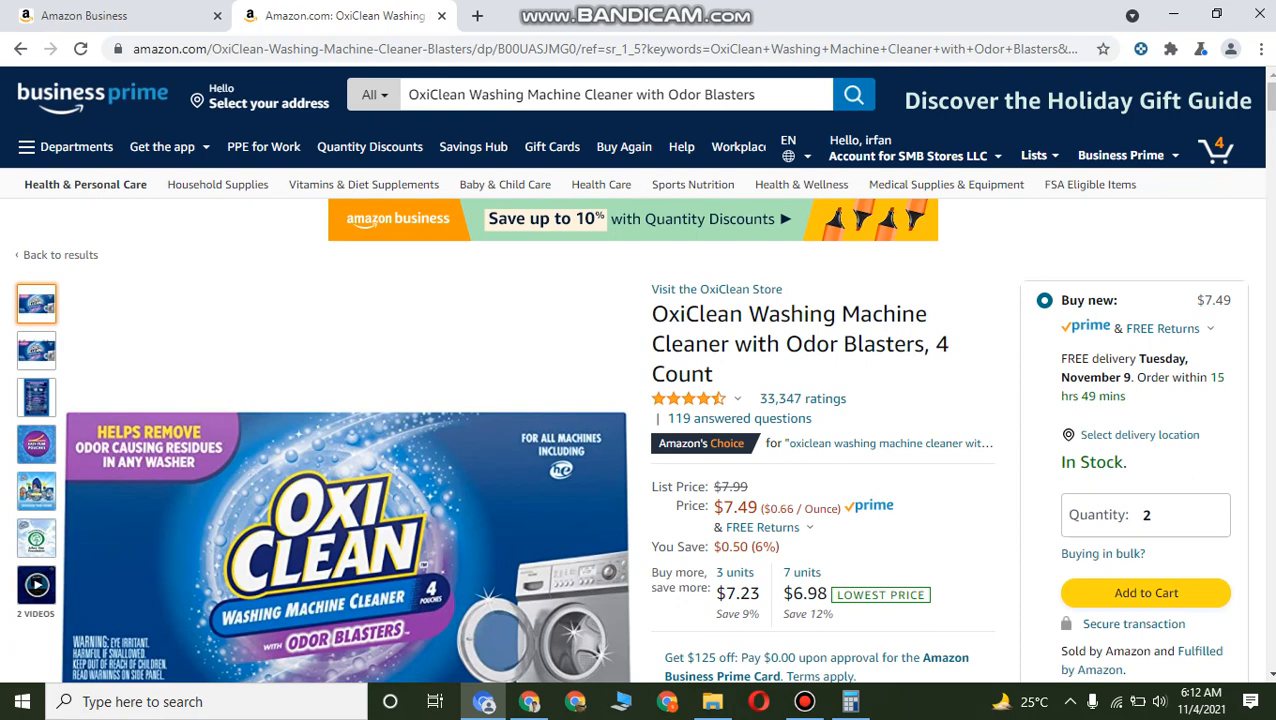
{"action": "key", "text": "ctrl+l"}
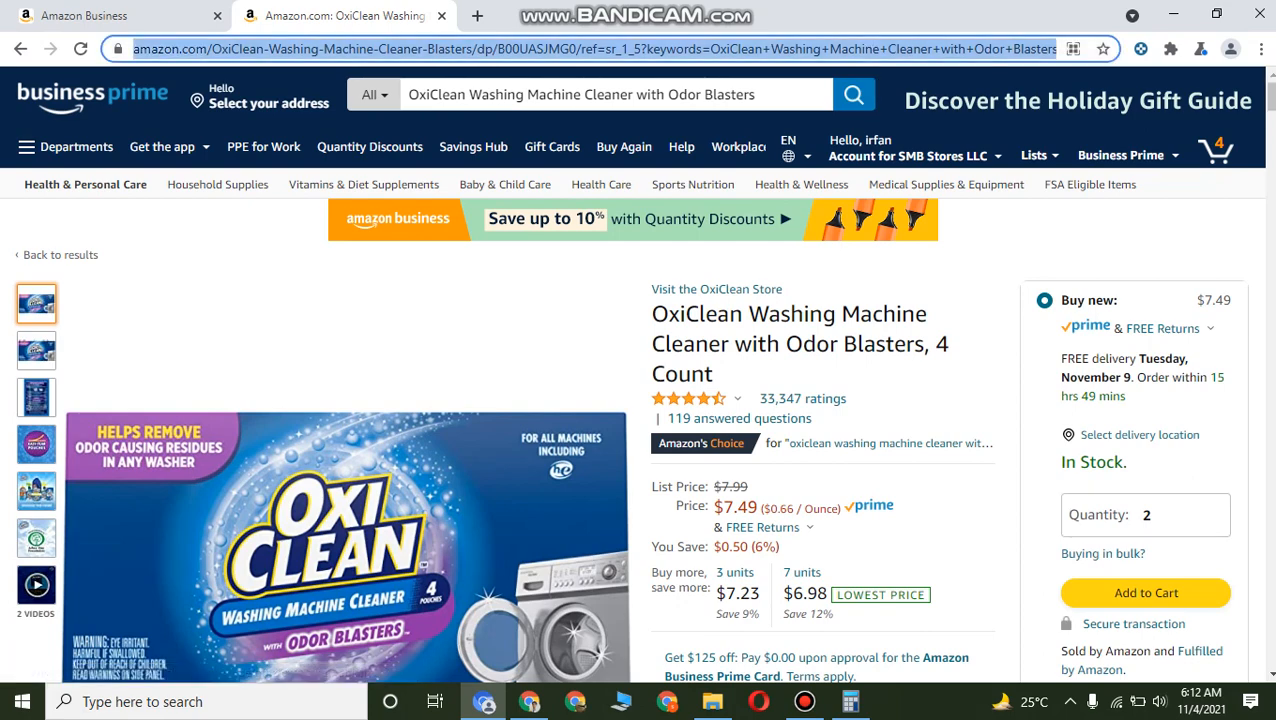
{"action": "key", "text": "ctrl+x"}
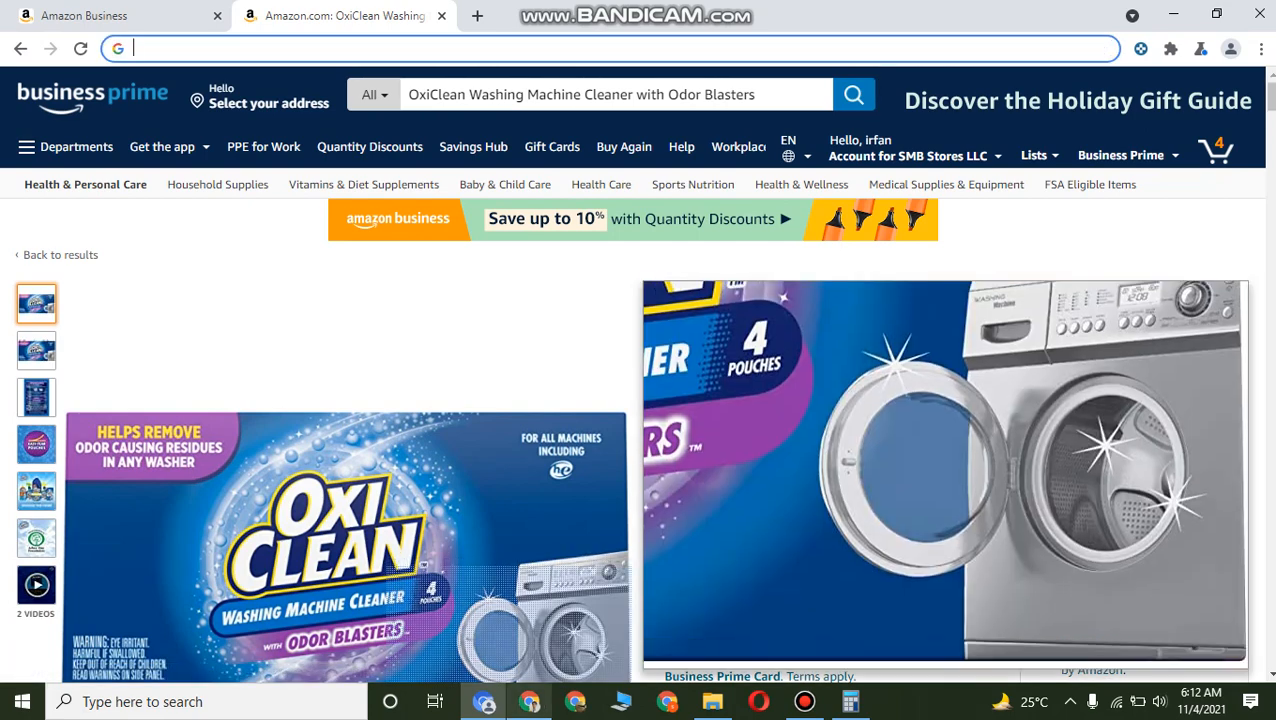
{"action": "key", "text": "alt+Tab"}
Link the Supplier URL text in cell G102 to the copied supplier address, and review the link in E102 and row 102.
{"action": "left_click", "coordinate": [683, 313]}
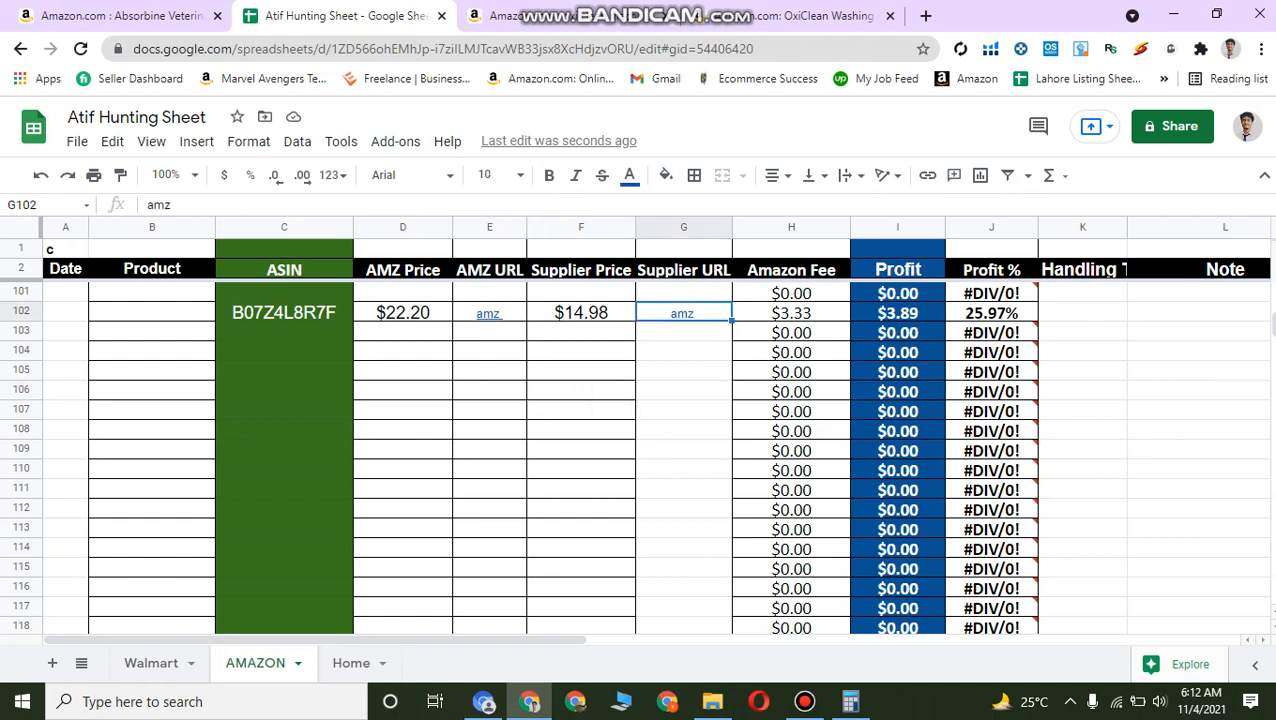
{"action": "key", "text": "ctrl+k"}
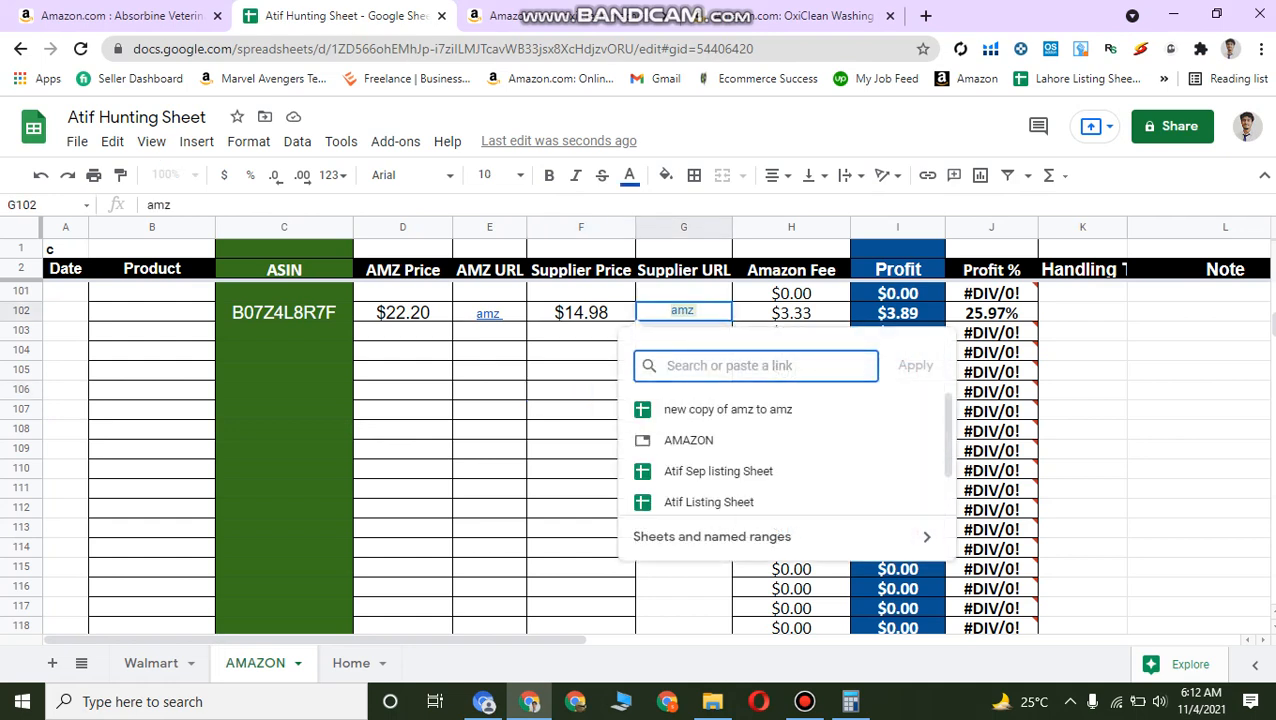
{"action": "key", "text": "ctrl+v"}
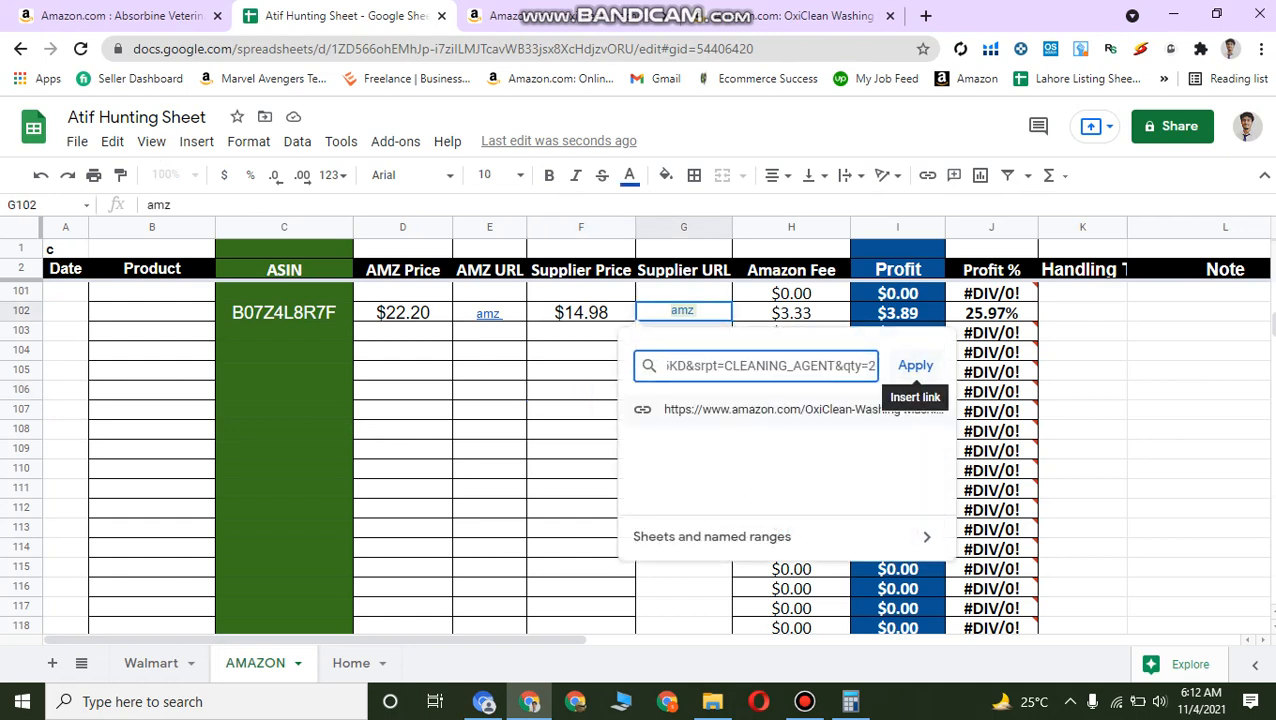
{"action": "left_click", "coordinate": [915, 365]}
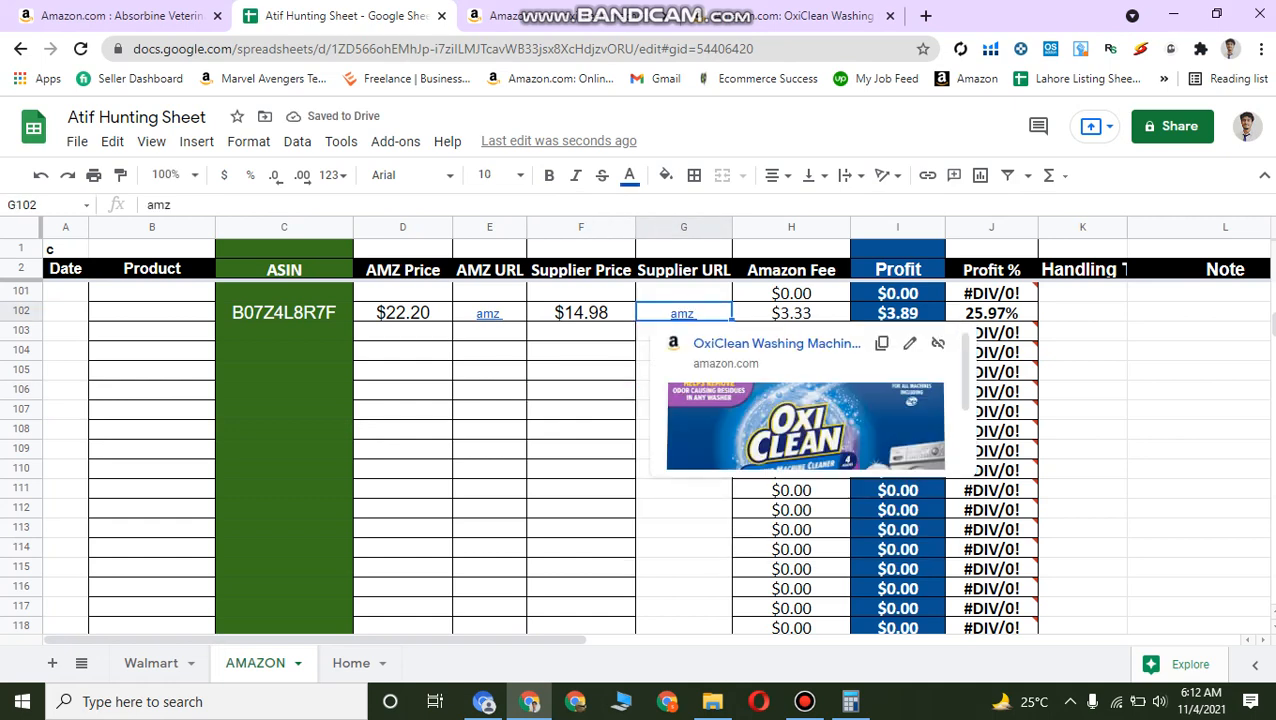
{"action": "left_click", "coordinate": [489, 313]}
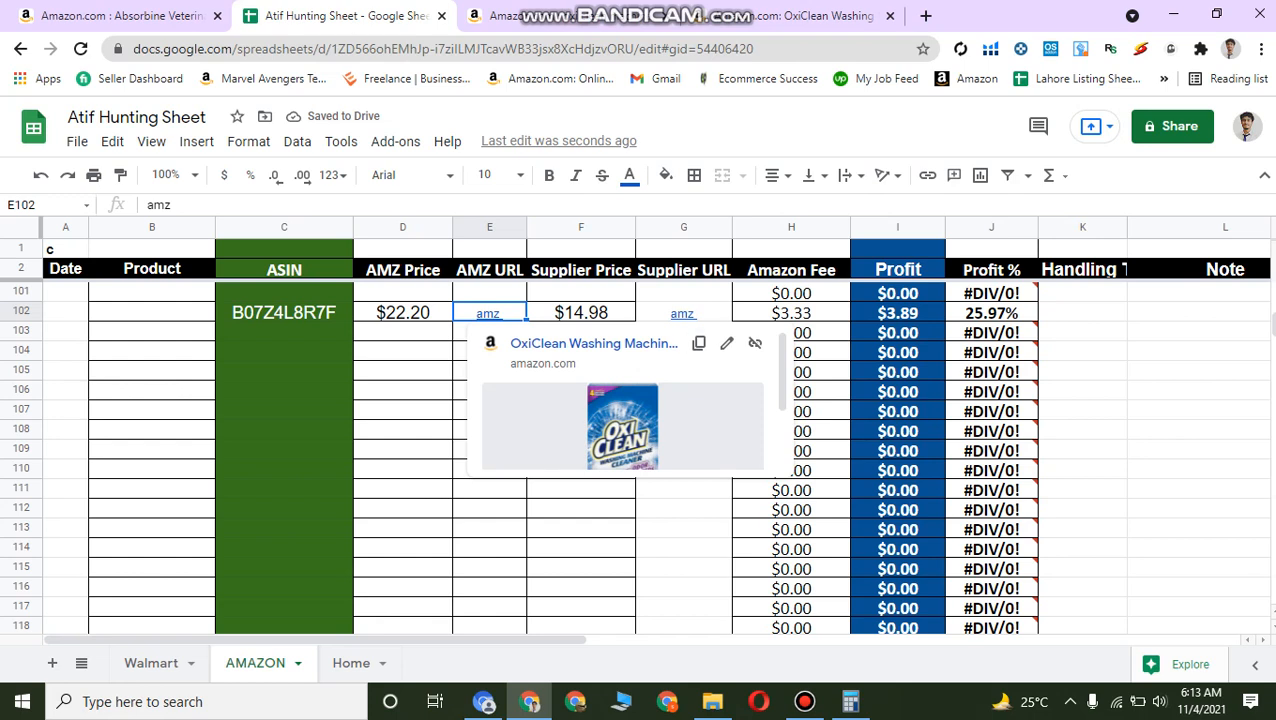
{"action": "left_click", "coordinate": [21, 312]}
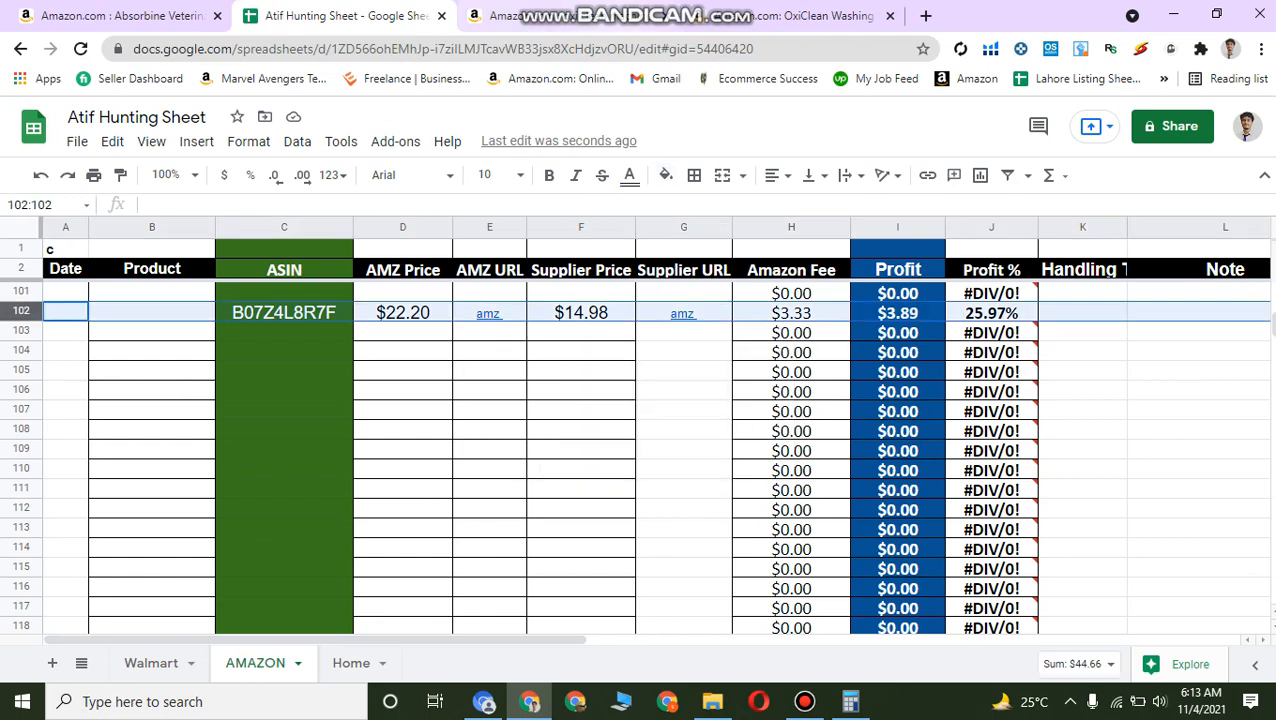
Examine the OxiClean single-pack and 2-pack search results for title, price, sales rank and Keepa price history.
{"action": "left_click", "coordinate": [600, 16]}
{"action": "scroll", "coordinate": [383, 400], "scroll_direction": "up", "scroll_amount": 2}
{"action": "scroll", "coordinate": [383, 400], "scroll_direction": "down", "scroll_amount": 3}
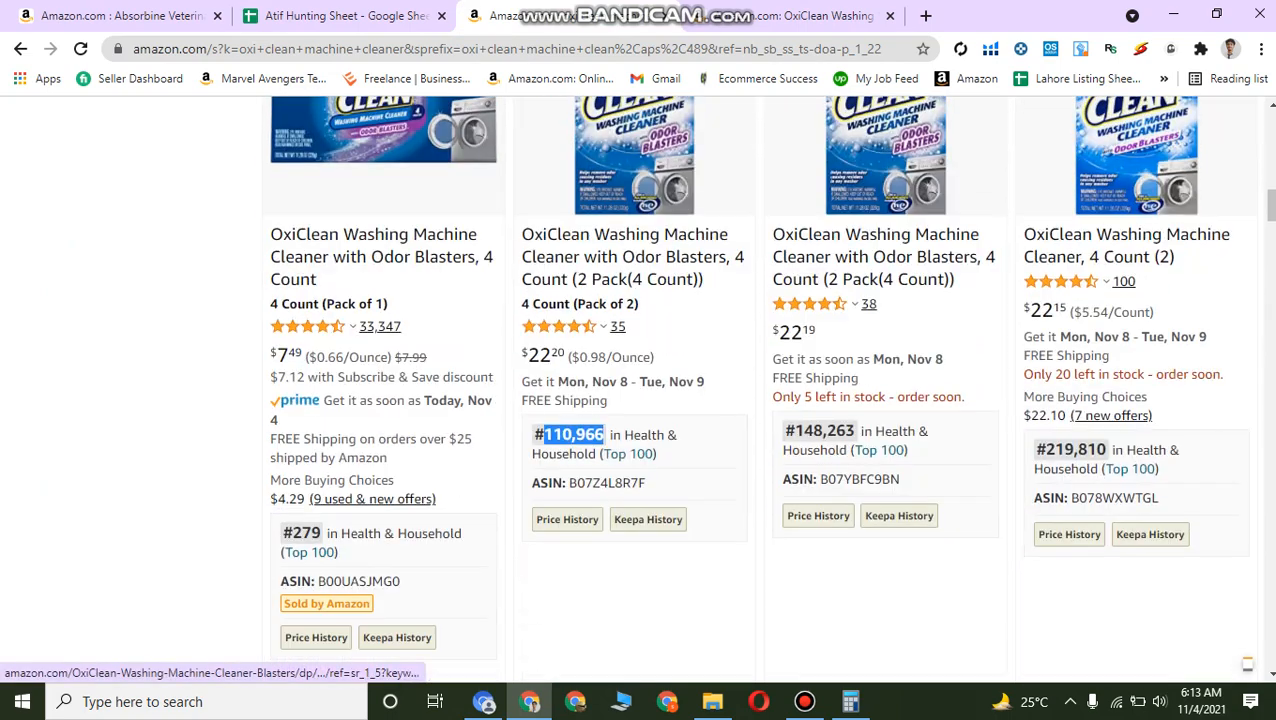
{"action": "scroll", "coordinate": [383, 400], "scroll_direction": "up", "scroll_amount": 2}
{"action": "mouse_move", "coordinate": [383, 300]}
{"action": "scroll", "coordinate": [383, 300], "scroll_direction": "up", "scroll_amount": 2}
{"action": "scroll", "coordinate": [383, 300], "scroll_direction": "down", "scroll_amount": 2}
{"action": "double_click", "coordinate": [573, 622]}
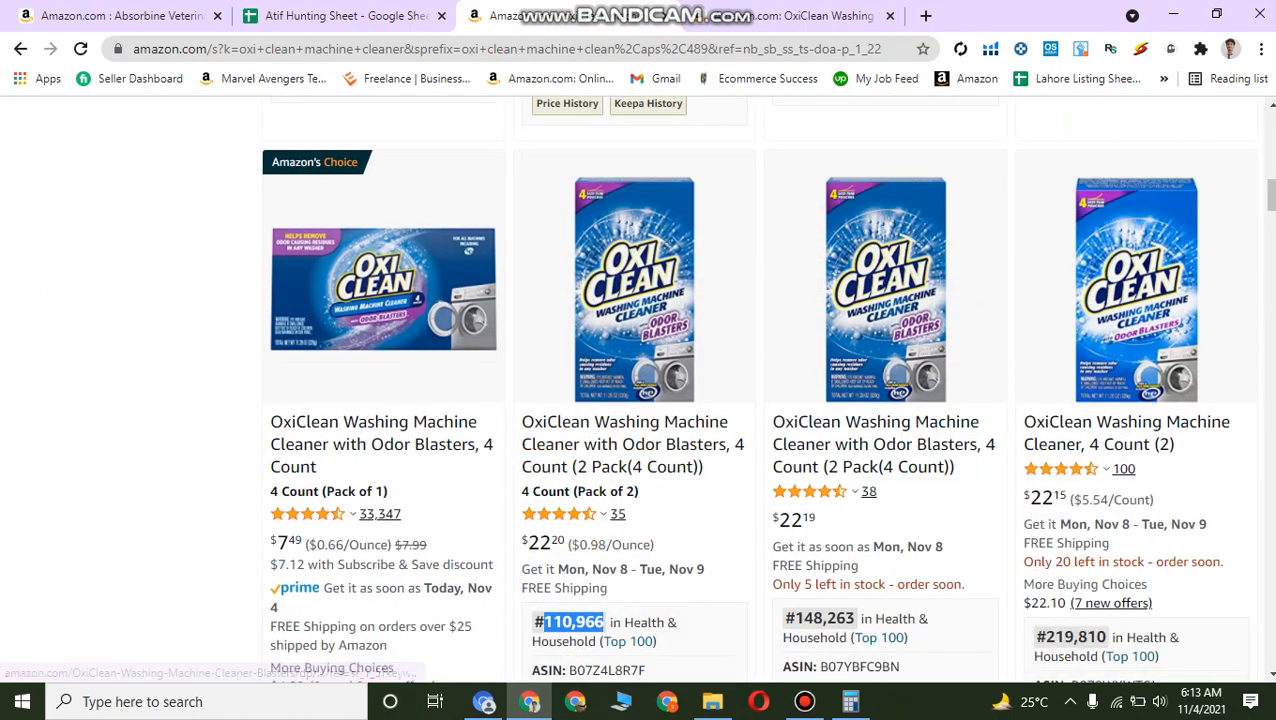
{"action": "left_click", "coordinate": [690, 540]}
{"action": "mouse_move", "coordinate": [608, 545]}
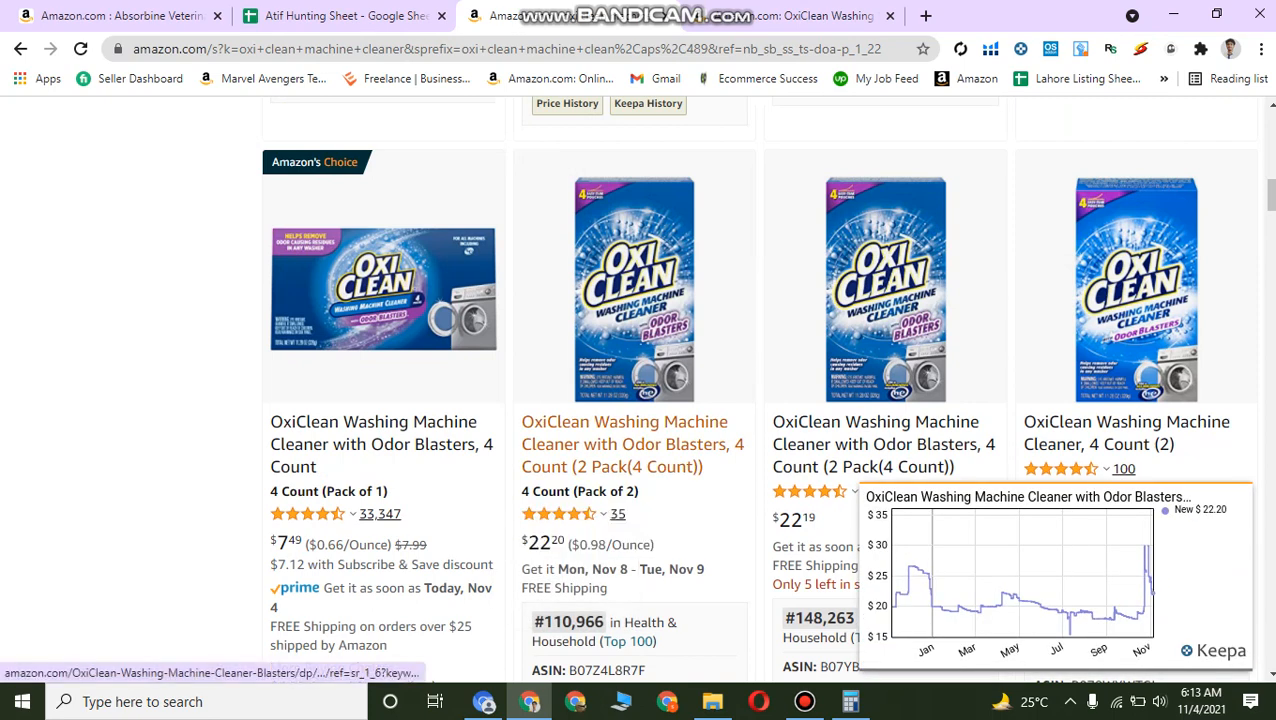
{"action": "left_click_drag", "start_coordinate": [520, 418], "coordinate": [607, 588]}
{"action": "left_click", "coordinate": [640, 586]}
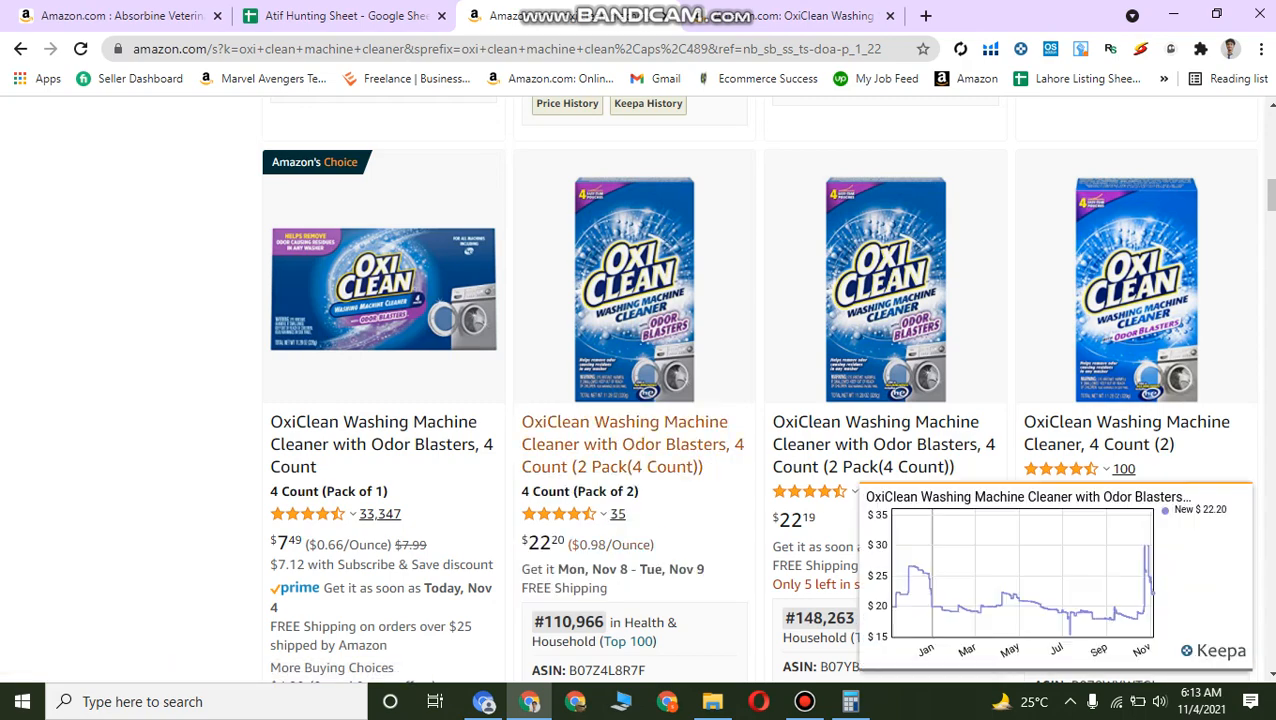
{"action": "scroll", "coordinate": [880, 258], "scroll_direction": "down", "scroll_amount": 2}
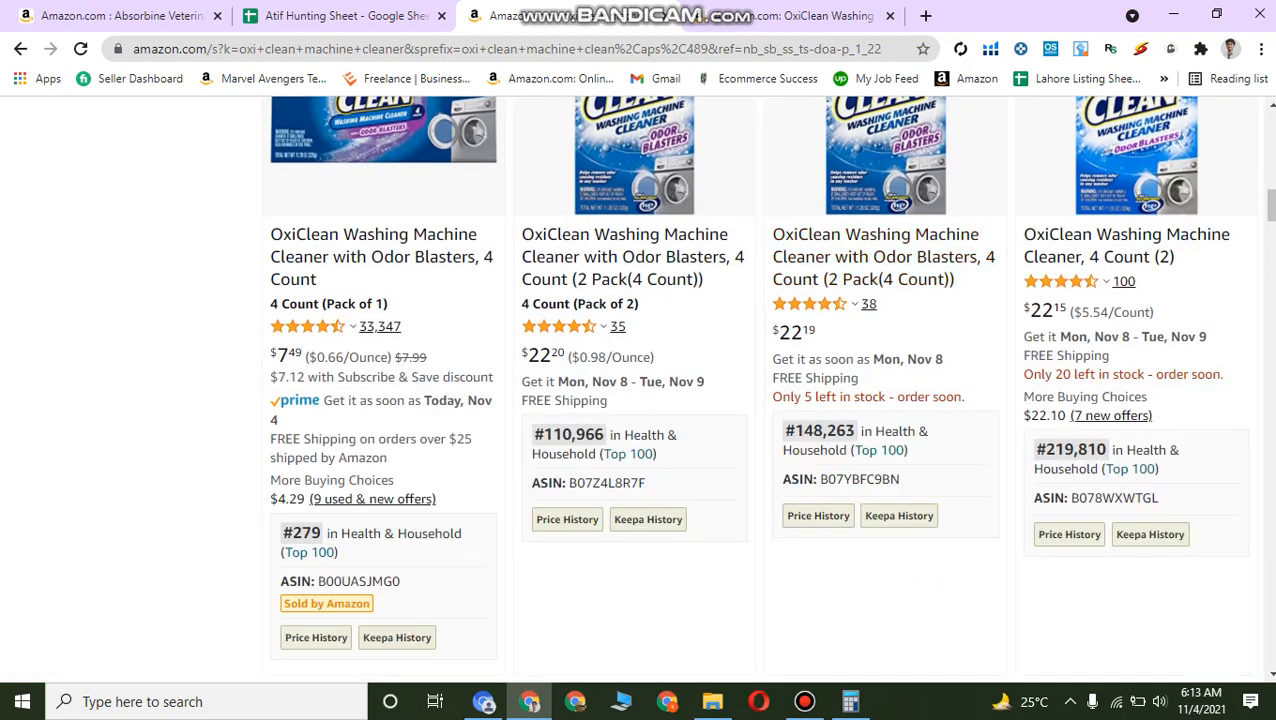
{"action": "scroll", "coordinate": [880, 258], "scroll_direction": "up", "scroll_amount": 1}
{"action": "scroll", "coordinate": [880, 360], "scroll_direction": "up", "scroll_amount": 1}
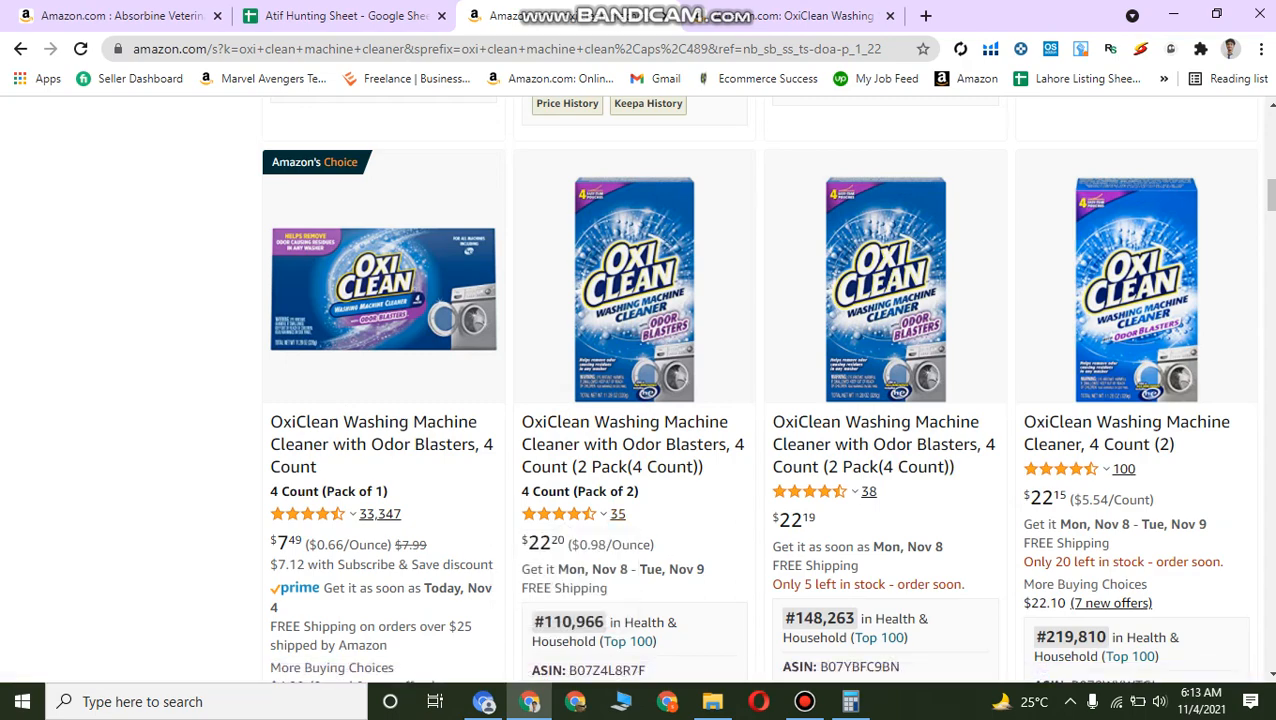
Compare the 2-pack search results with the single-pack supplier listing in the business account window.
{"action": "mouse_move", "coordinate": [884, 390]}
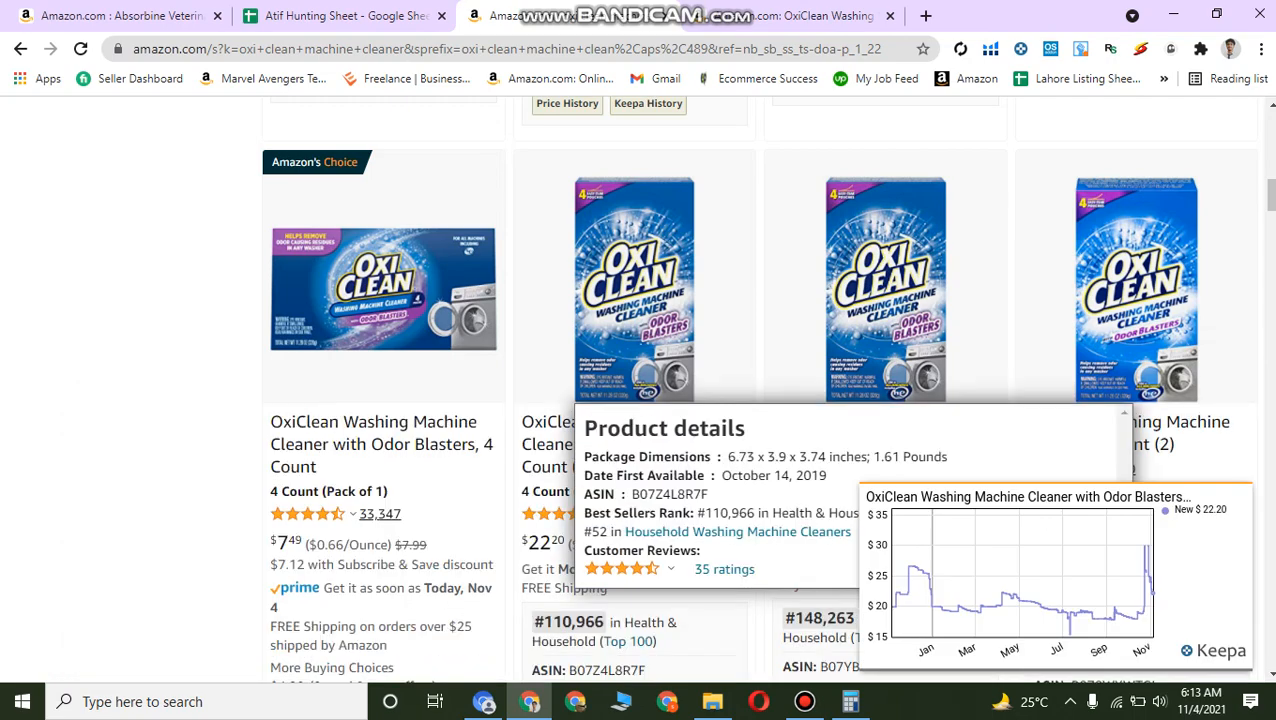
{"action": "left_click", "coordinate": [484, 701]}
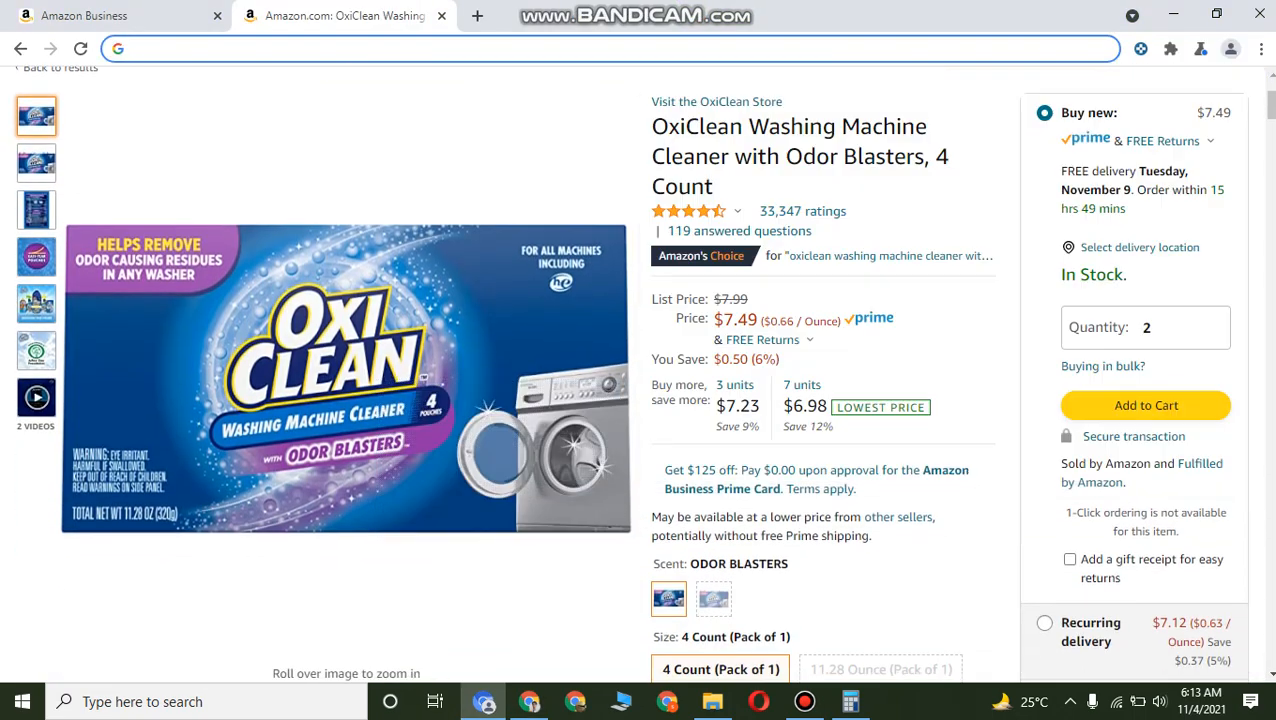
{"action": "left_click", "coordinate": [530, 701]}
{"action": "left_click", "coordinate": [484, 701]}
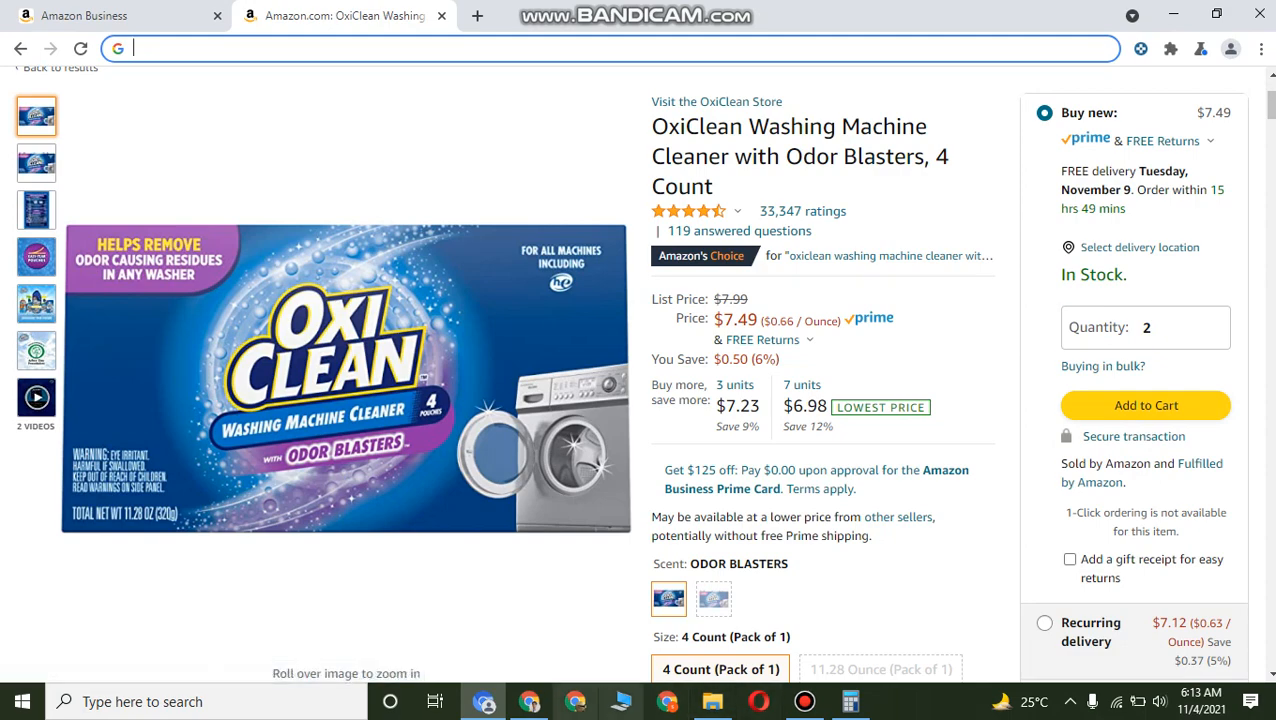
{"action": "left_click", "coordinate": [530, 701]}
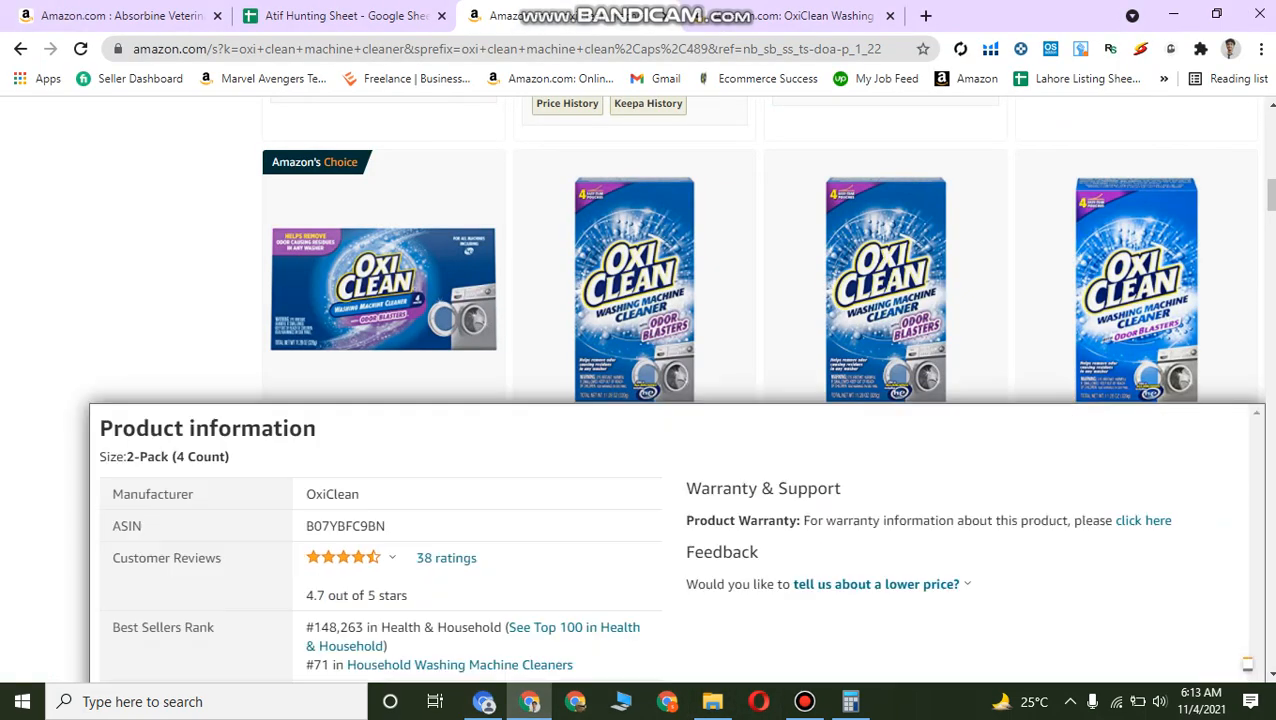
Close the first 2-pack listing and open the other OxiClean 2-pack listing priced $22.19 in a new tab.
{"action": "left_click", "coordinate": [846, 16]}
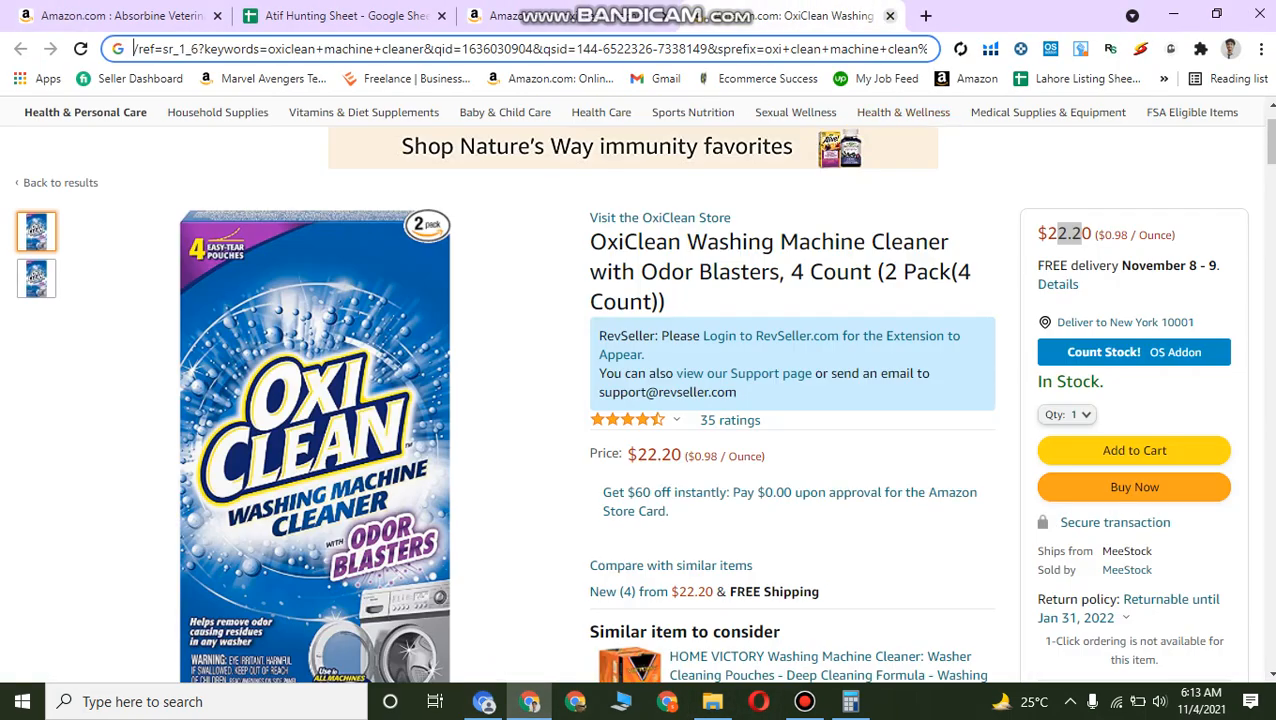
{"action": "left_click", "coordinate": [890, 16]}
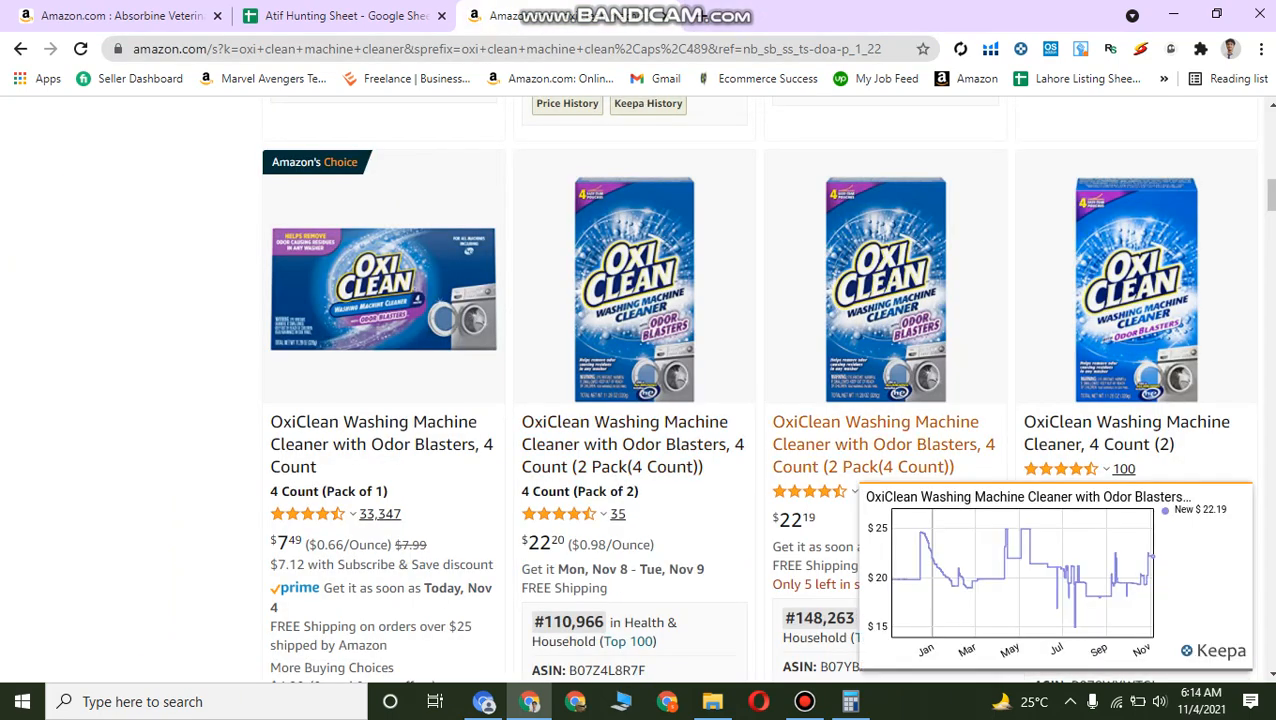
{"action": "right_click", "coordinate": [814, 425]}
{"action": "left_click", "coordinate": [860, 440]}
{"action": "left_click", "coordinate": [820, 16]}
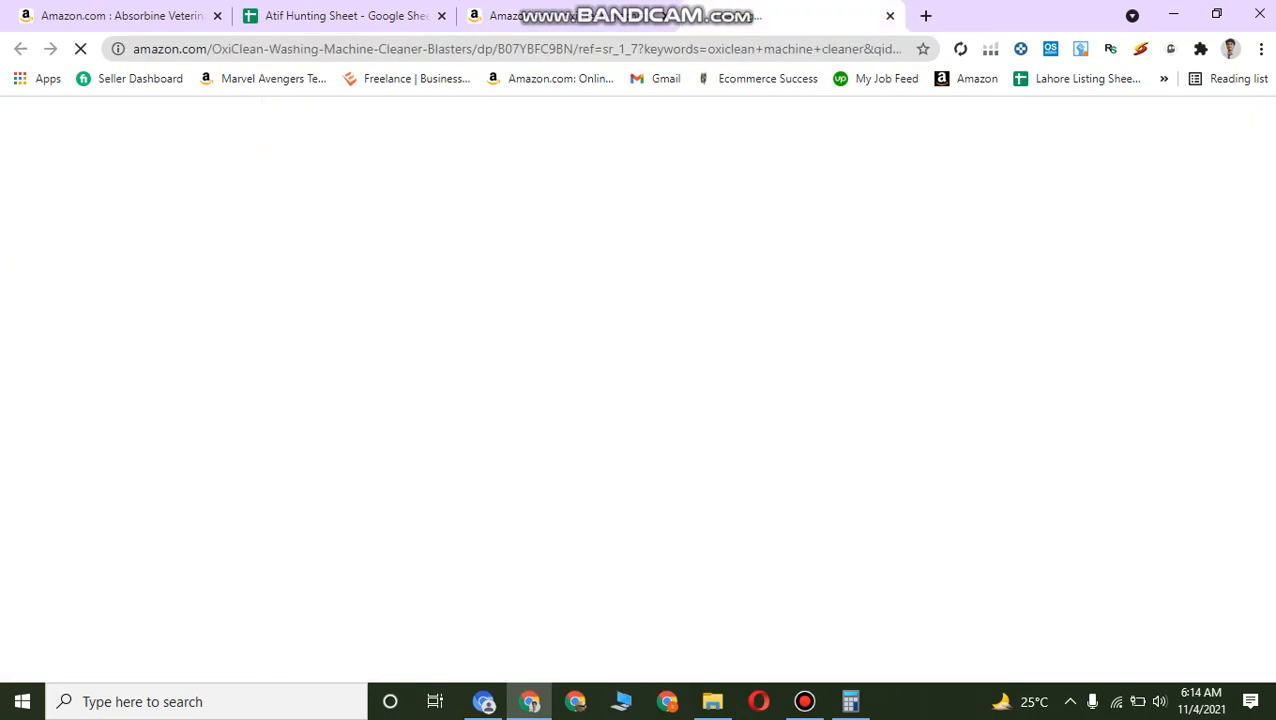
{"action": "scroll", "coordinate": [340, 370], "scroll_direction": "down", "scroll_amount": 1}
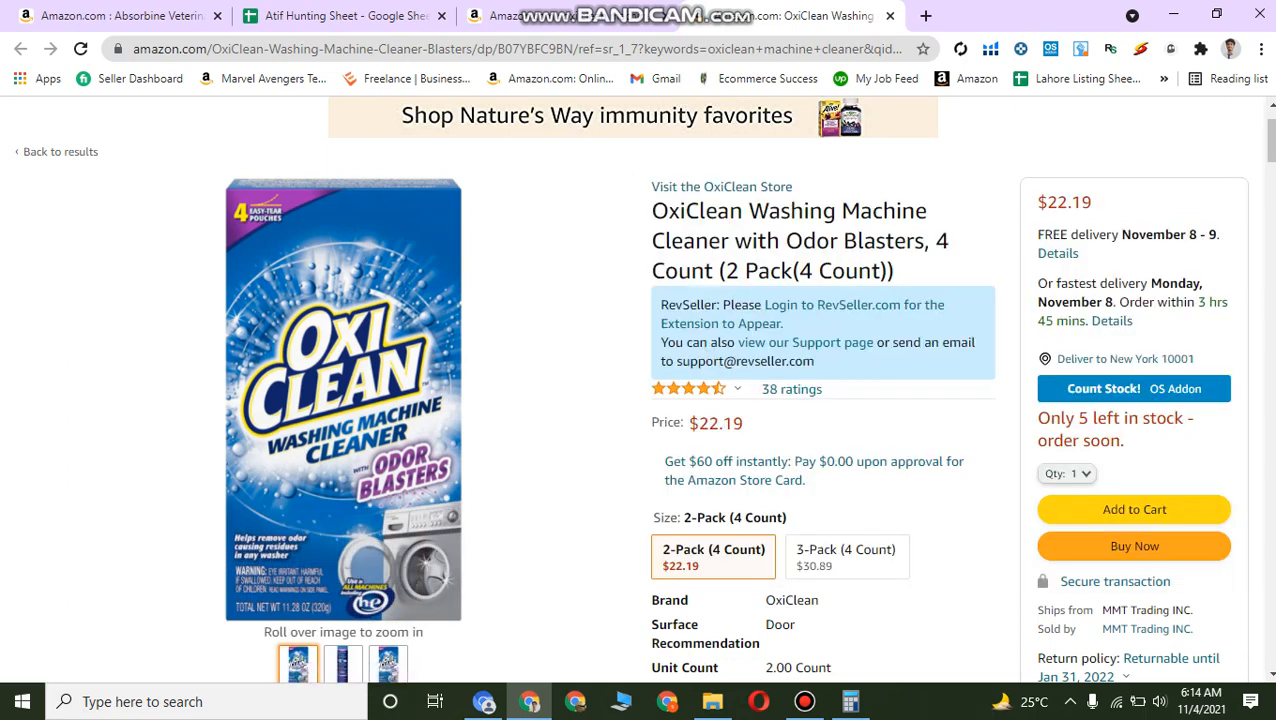
Copy the ASIN B07YBFC9BN from the second 2-pack listing's address into cell C103 of the hunting sheet.
{"action": "double_click", "coordinate": [546, 49]}
{"action": "key", "text": "ctrl+c"}
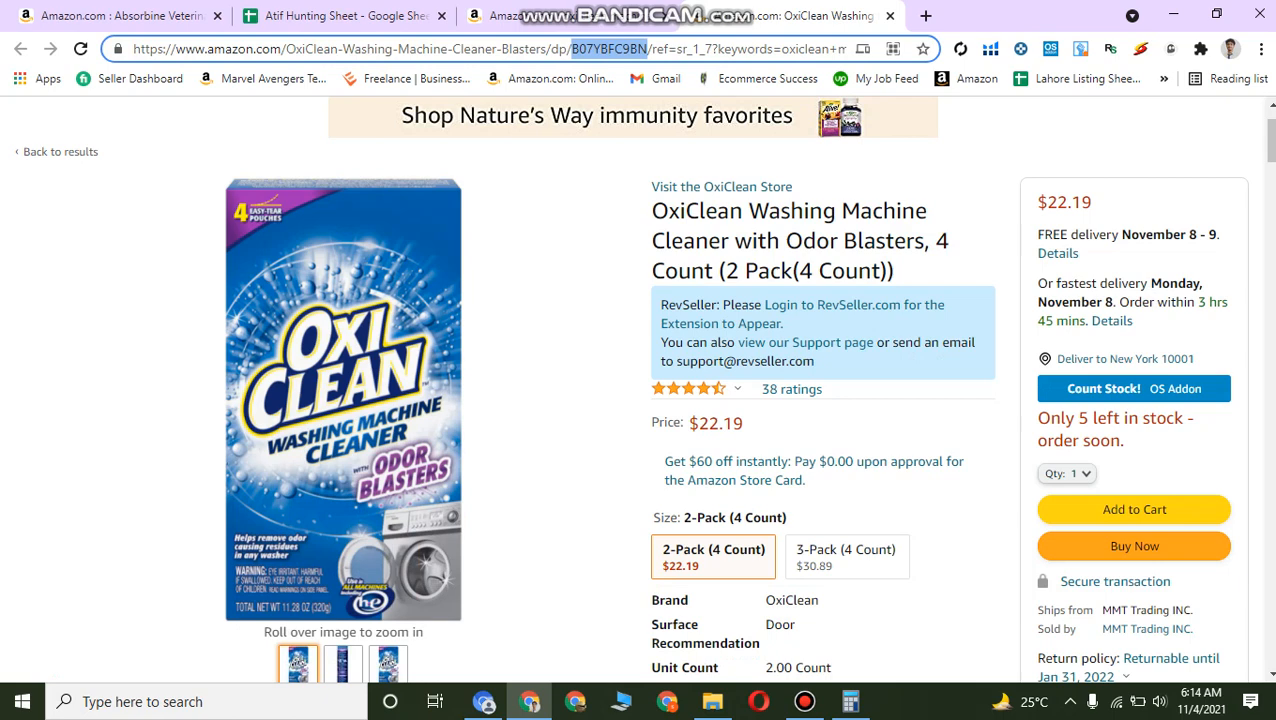
{"action": "left_click", "coordinate": [402, 16]}
{"action": "left_click", "coordinate": [284, 332]}
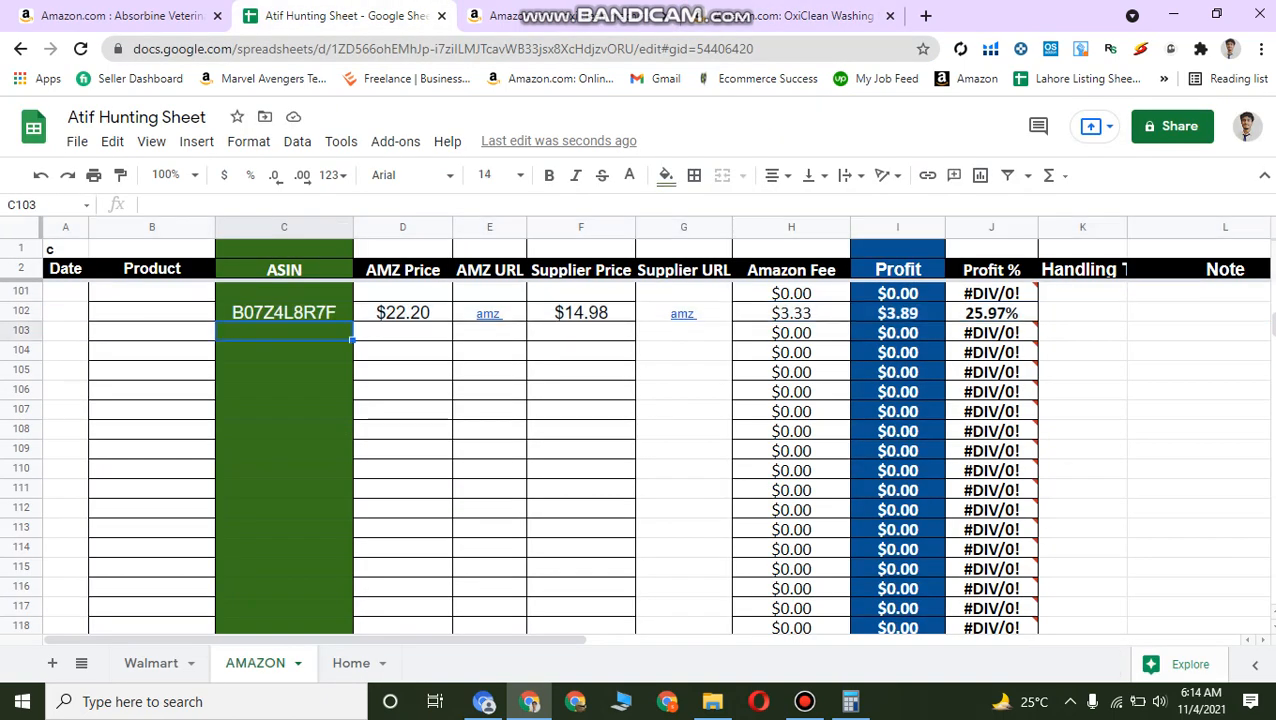
{"action": "key", "text": "ctrl+v"}
Check the ASINs in cells C102 and C103 against the two 2-pack listings in the search results.
{"action": "left_click", "coordinate": [628, 16]}
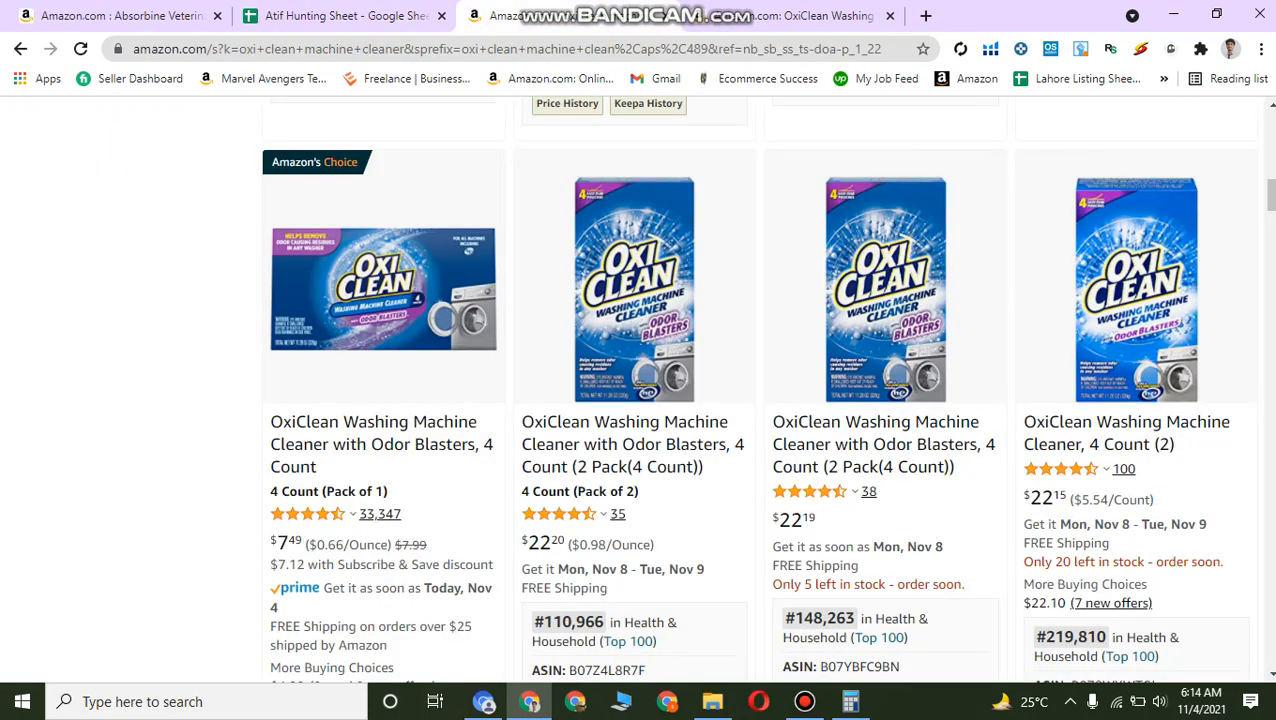
{"action": "left_click", "coordinate": [385, 16]}
{"action": "left_click", "coordinate": [284, 313]}
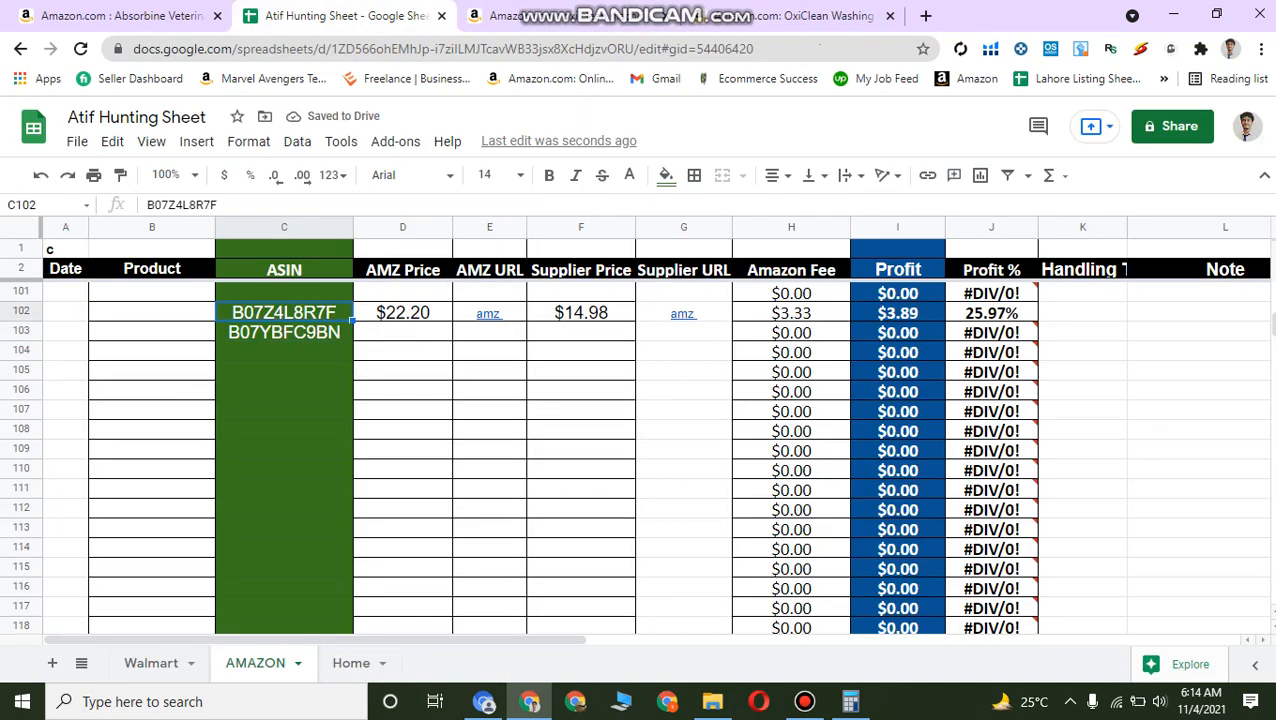
{"action": "left_click", "coordinate": [284, 332]}
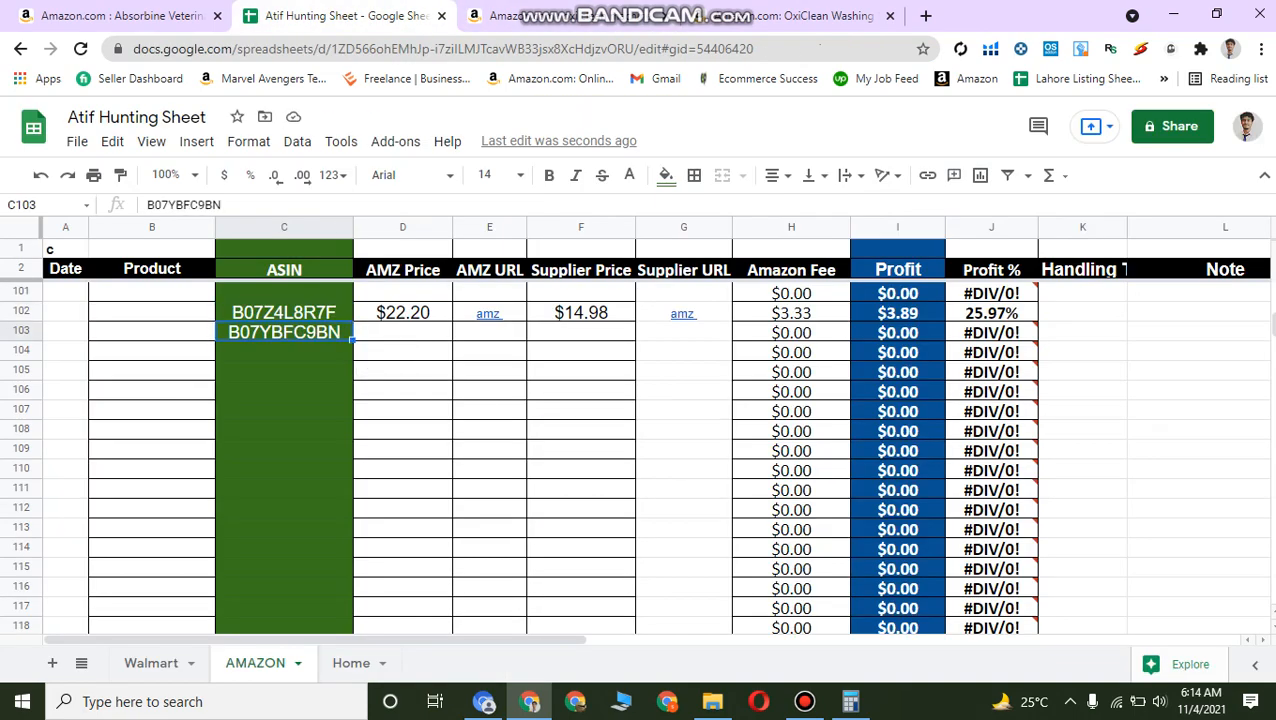
Return to the OxiClean search results and compare the sales ranks of the 2-pack listings.
{"action": "left_click", "coordinate": [815, 16]}
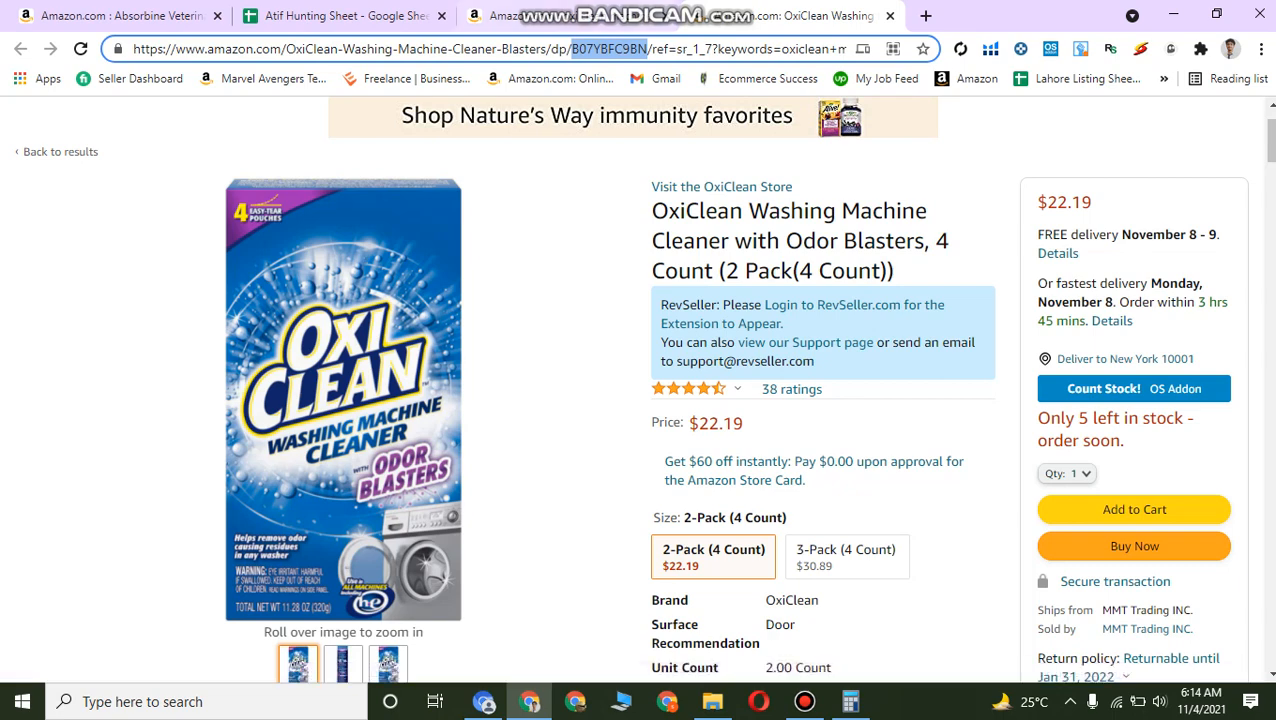
{"action": "key", "text": "alt+Left"}
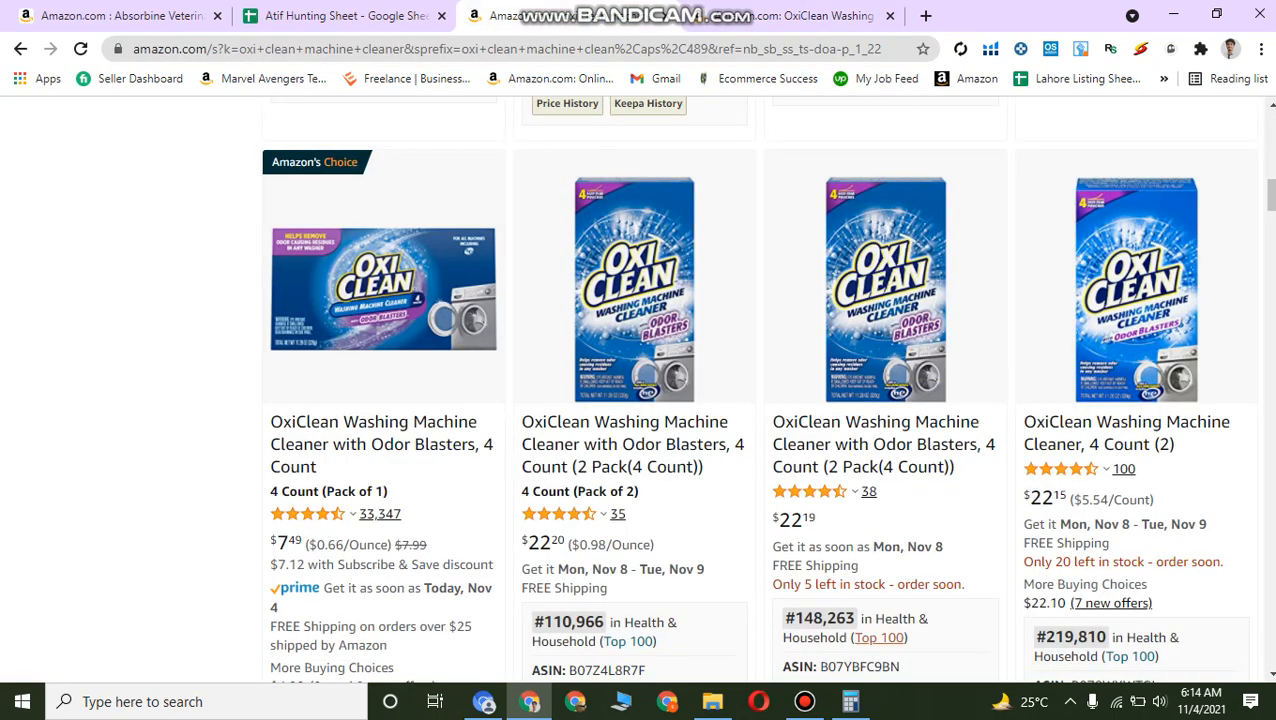
{"action": "scroll", "coordinate": [766, 389], "scroll_direction": "down", "scroll_amount": 1}
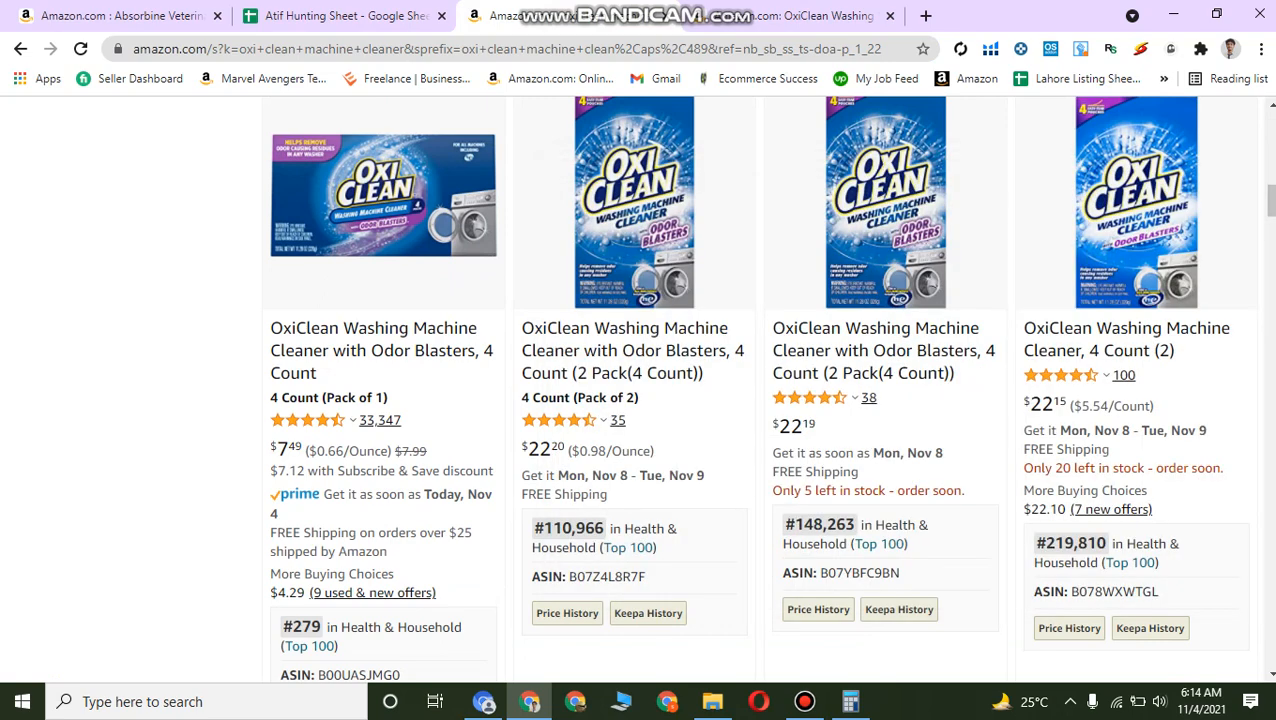
{"action": "left_click_drag", "start_coordinate": [796, 525], "coordinate": [836, 525]}
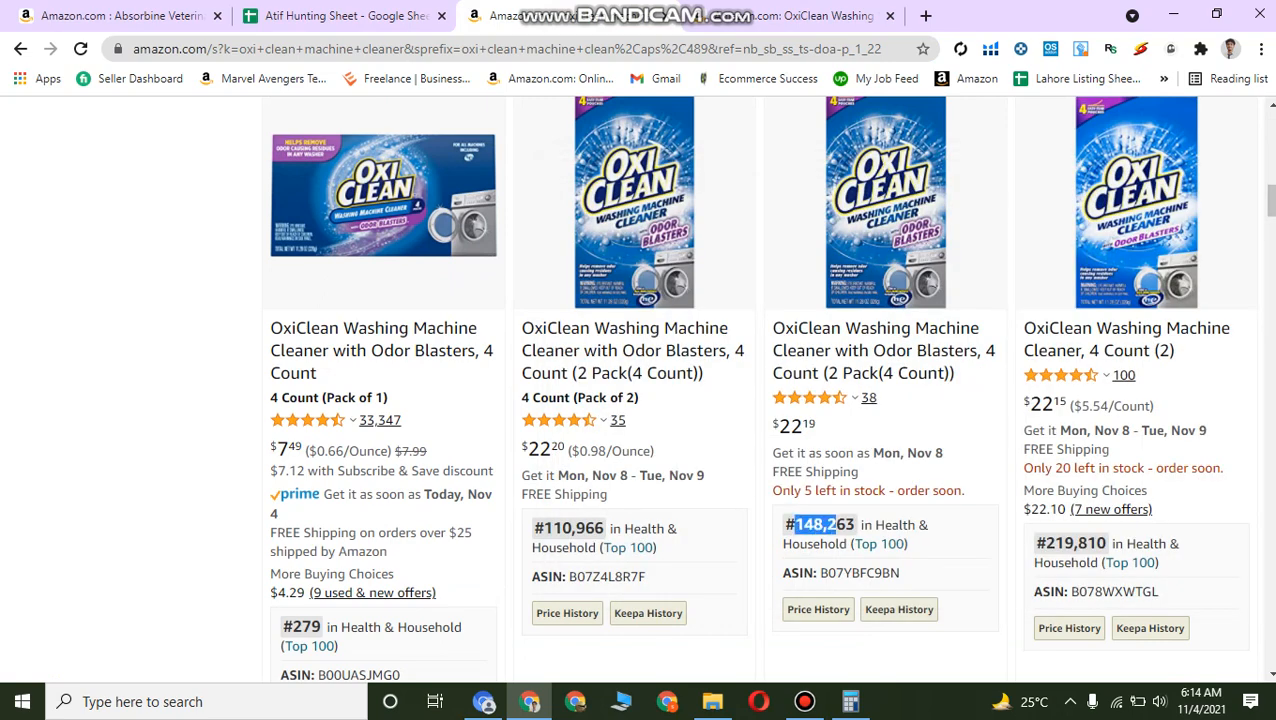
{"action": "left_click_drag", "start_coordinate": [1046, 543], "coordinate": [1073, 543]}
{"action": "scroll", "coordinate": [1122, 296], "scroll_direction": "up", "scroll_amount": 1}
{"action": "scroll", "coordinate": [1122, 296], "scroll_direction": "down", "scroll_amount": 1}
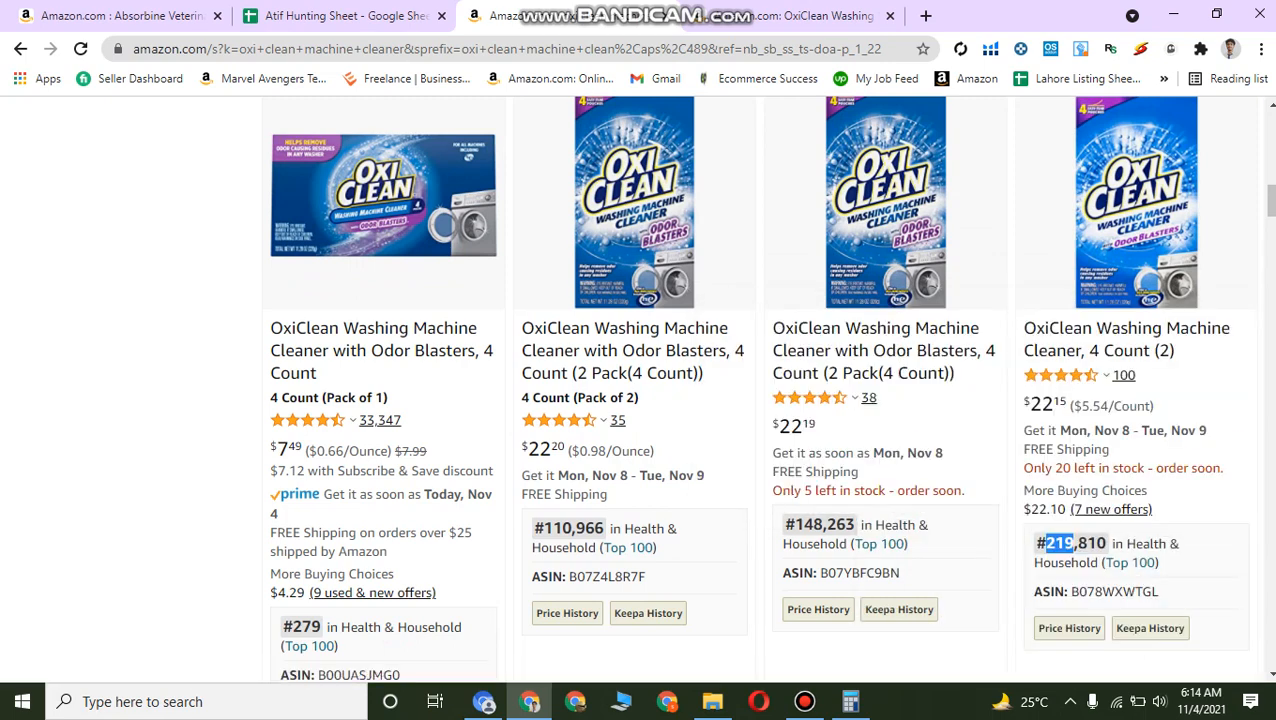
{"action": "left_click", "coordinate": [1073, 543]}
{"action": "left_click_drag", "start_coordinate": [1046, 543], "coordinate": [1088, 543]}
{"action": "left_click_drag", "start_coordinate": [795, 524], "coordinate": [855, 524]}
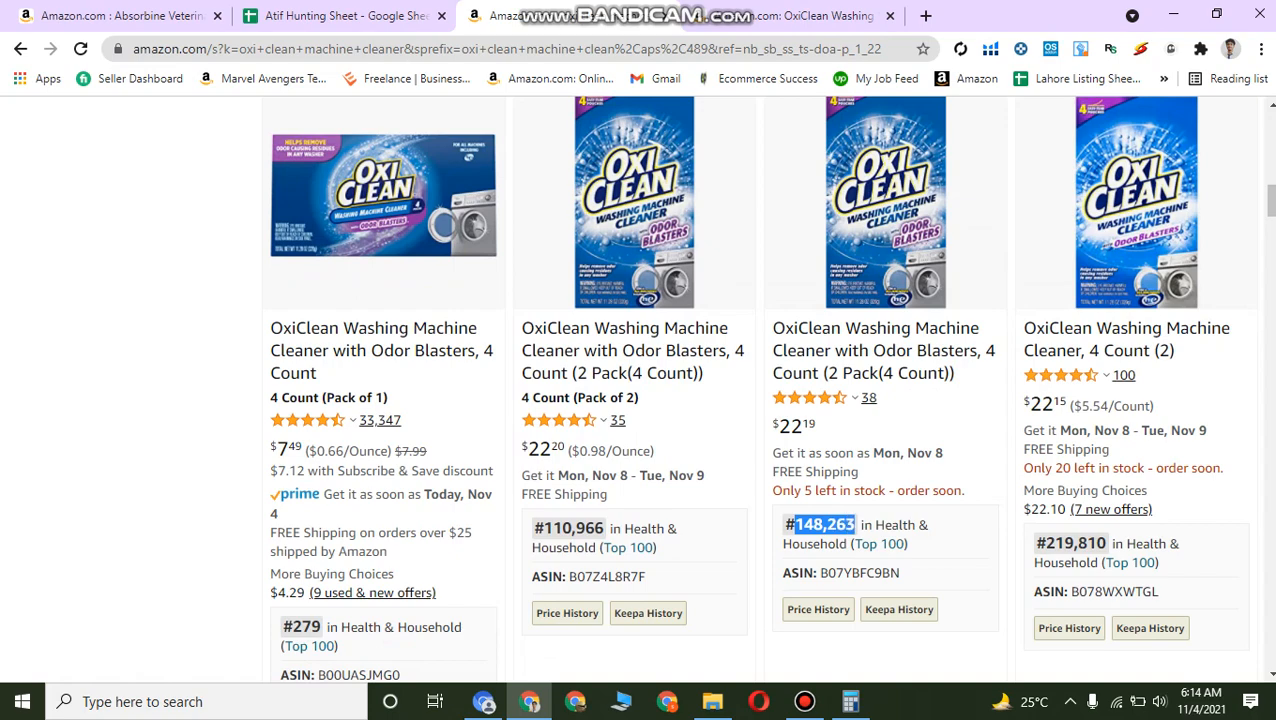
{"action": "left_click_drag", "start_coordinate": [544, 528], "coordinate": [576, 528]}
{"action": "scroll", "coordinate": [628, 430], "scroll_direction": "up", "scroll_amount": 1}
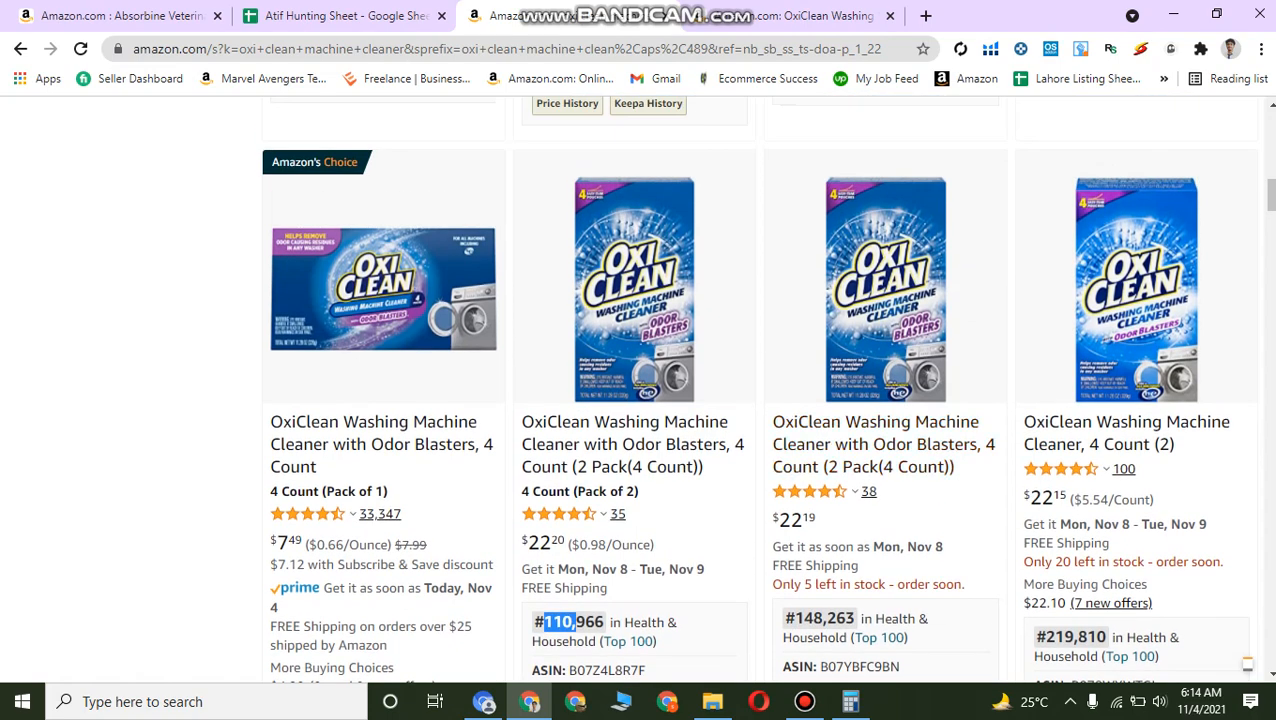
Compare the OxiClean 2-pack listings with the single-pack supplier listing in the business account window.
{"action": "mouse_move", "coordinate": [880, 330]}
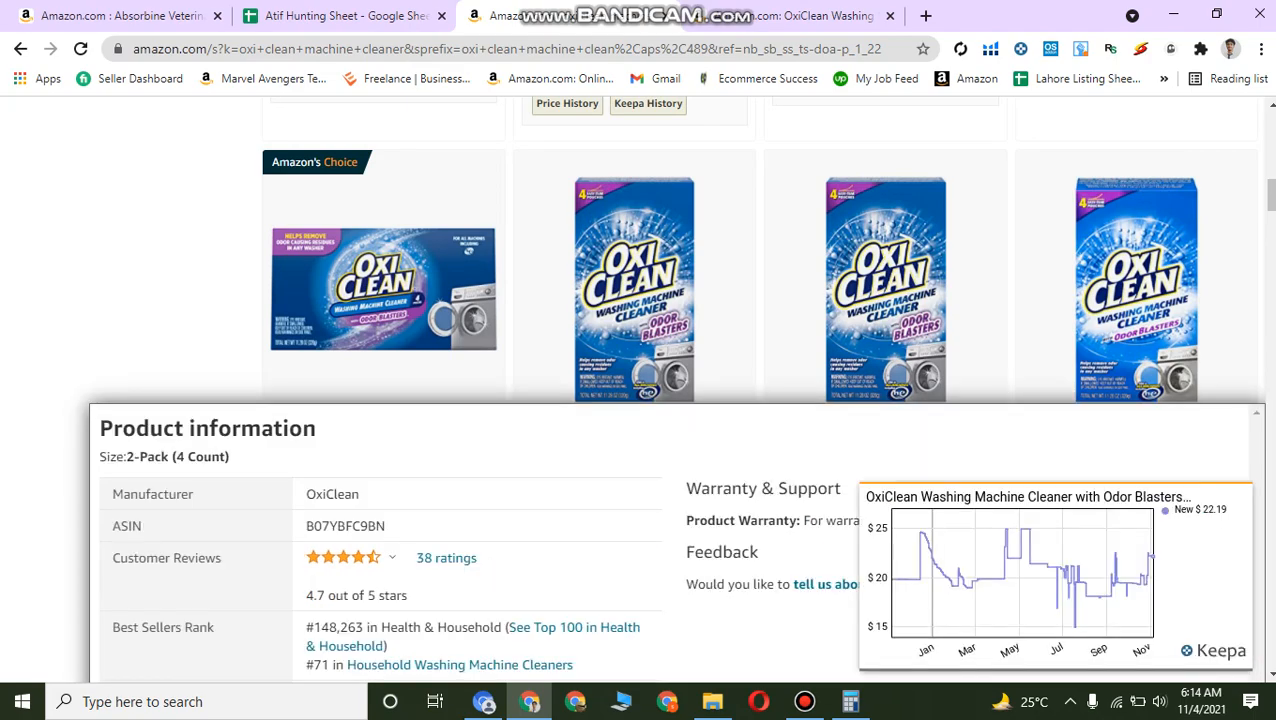
{"action": "left_click", "coordinate": [484, 702]}
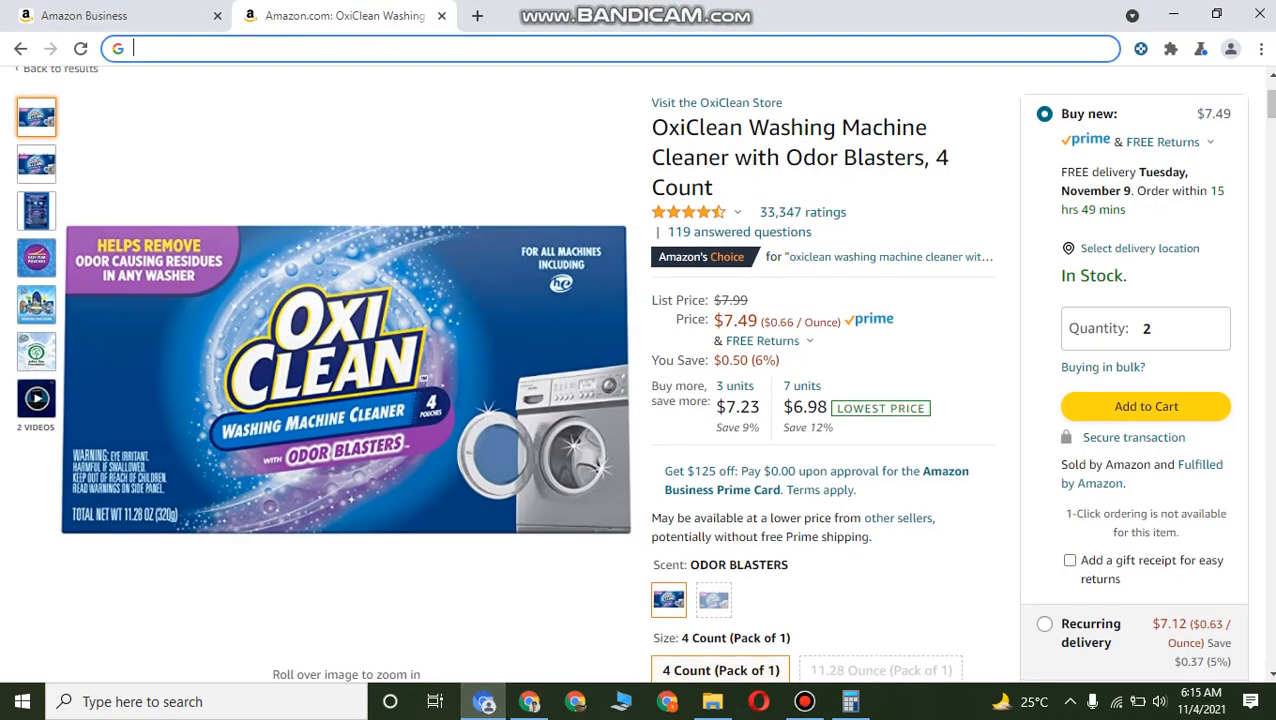
{"action": "scroll", "coordinate": [300, 350], "scroll_direction": "up", "scroll_amount": 2}
{"action": "scroll", "coordinate": [90, 190], "scroll_direction": "down", "scroll_amount": 1}
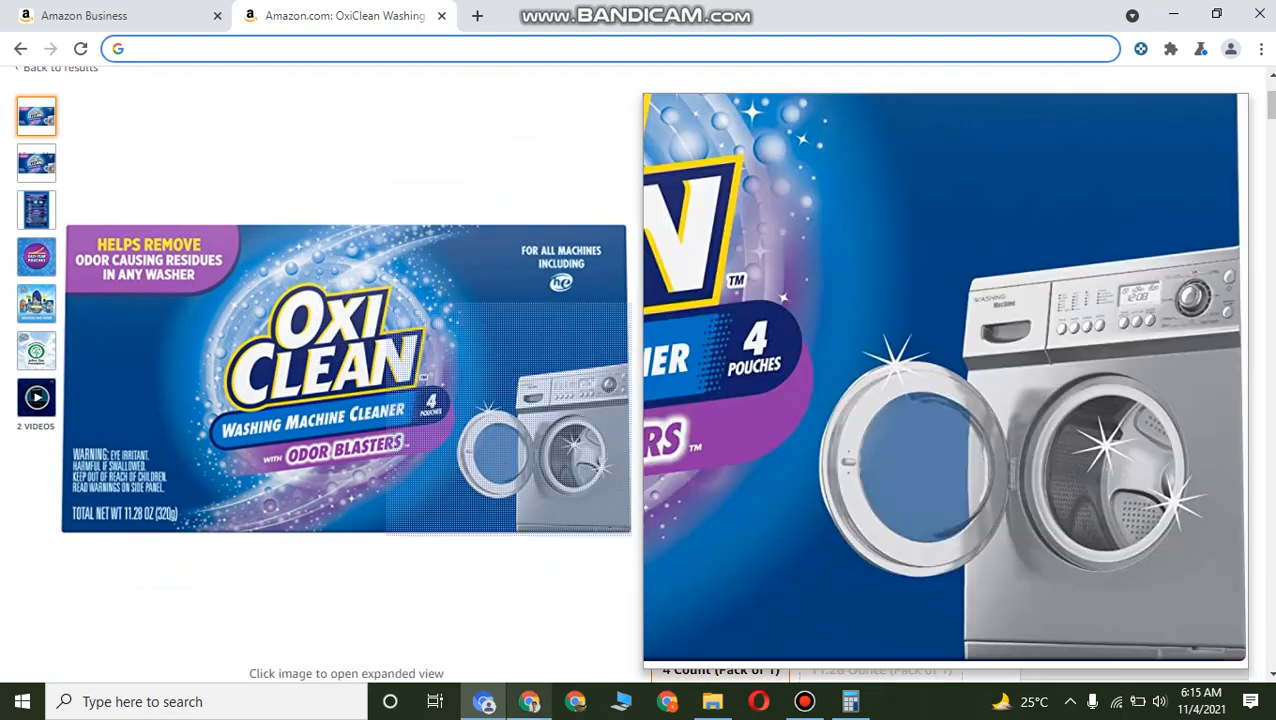
{"action": "left_click", "coordinate": [530, 702]}
{"action": "key", "text": "ctrl+Tab"}
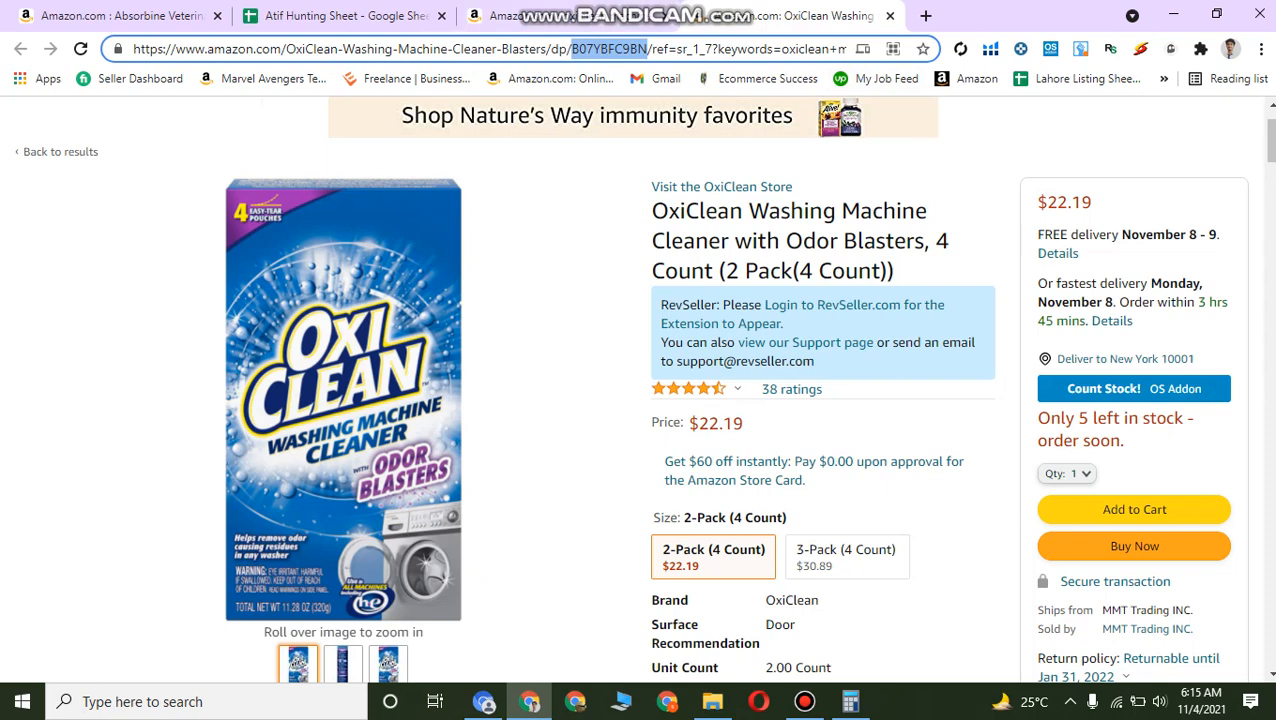
Close the OxiClean tabs and bring up the Absorbine listing, placing its tab after the hunting sheet.
{"action": "scroll", "coordinate": [634, 389], "scroll_direction": "up", "scroll_amount": 1}
{"action": "left_click", "coordinate": [62, 124]}
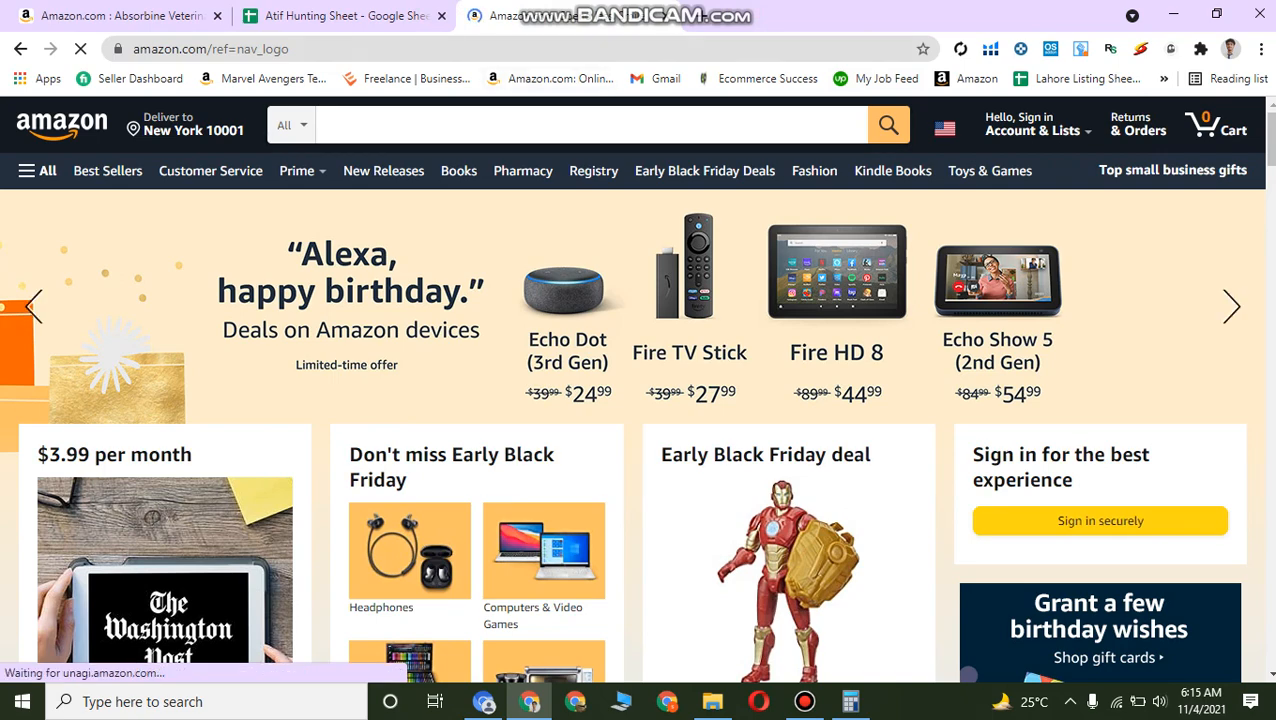
{"action": "left_click", "coordinate": [665, 16]}
{"action": "left_click", "coordinate": [150, 16]}
{"action": "left_click_drag", "start_coordinate": [130, 16], "coordinate": [390, 16]}
Examine the Absorbine Veterinary Liniment Gel 12 oz listing, including its price, stock, seller and product details.
{"action": "mouse_move", "coordinate": [343, 345]}
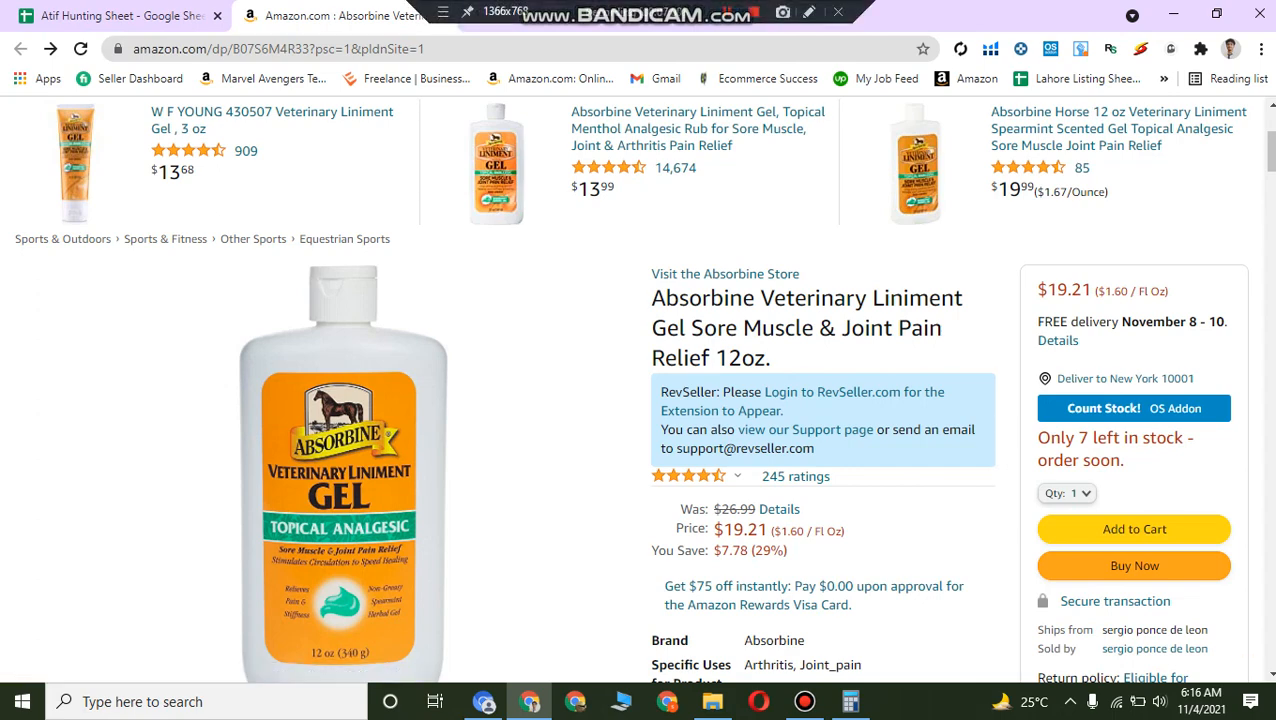
{"action": "scroll", "coordinate": [790, 383], "scroll_direction": "down", "scroll_amount": 1}
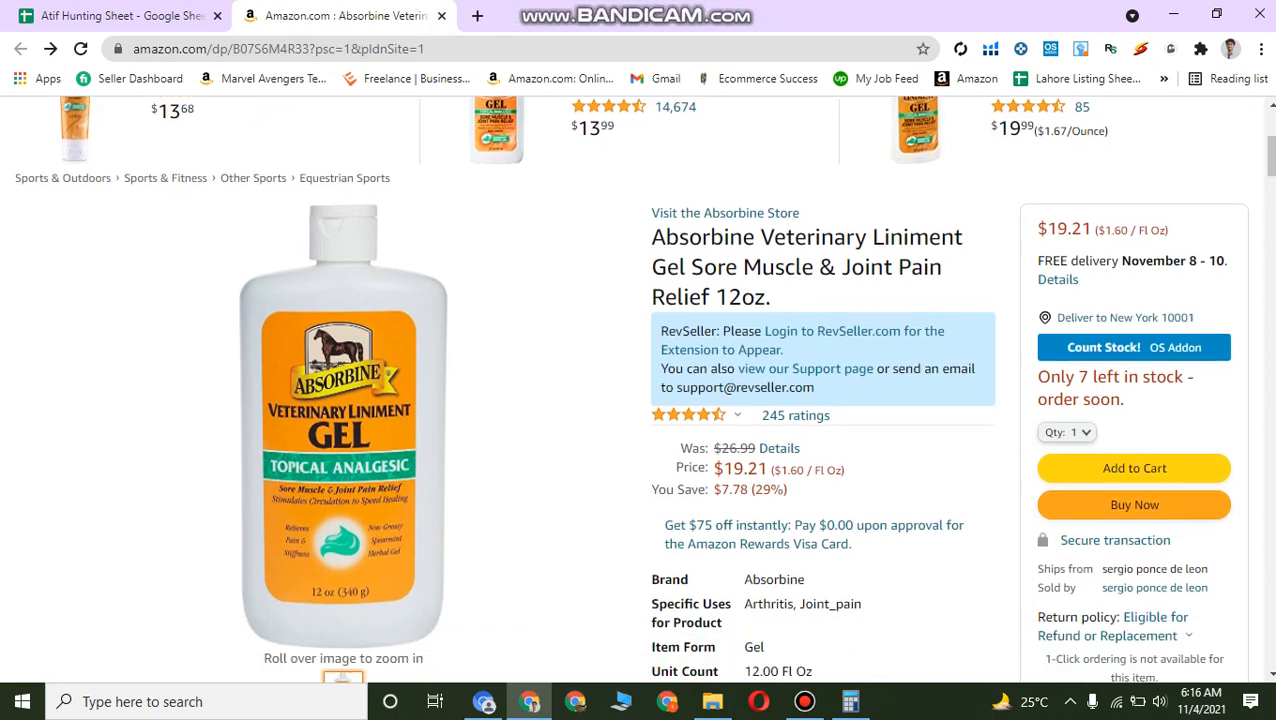
{"action": "scroll", "coordinate": [790, 390], "scroll_direction": "up", "scroll_amount": 1}
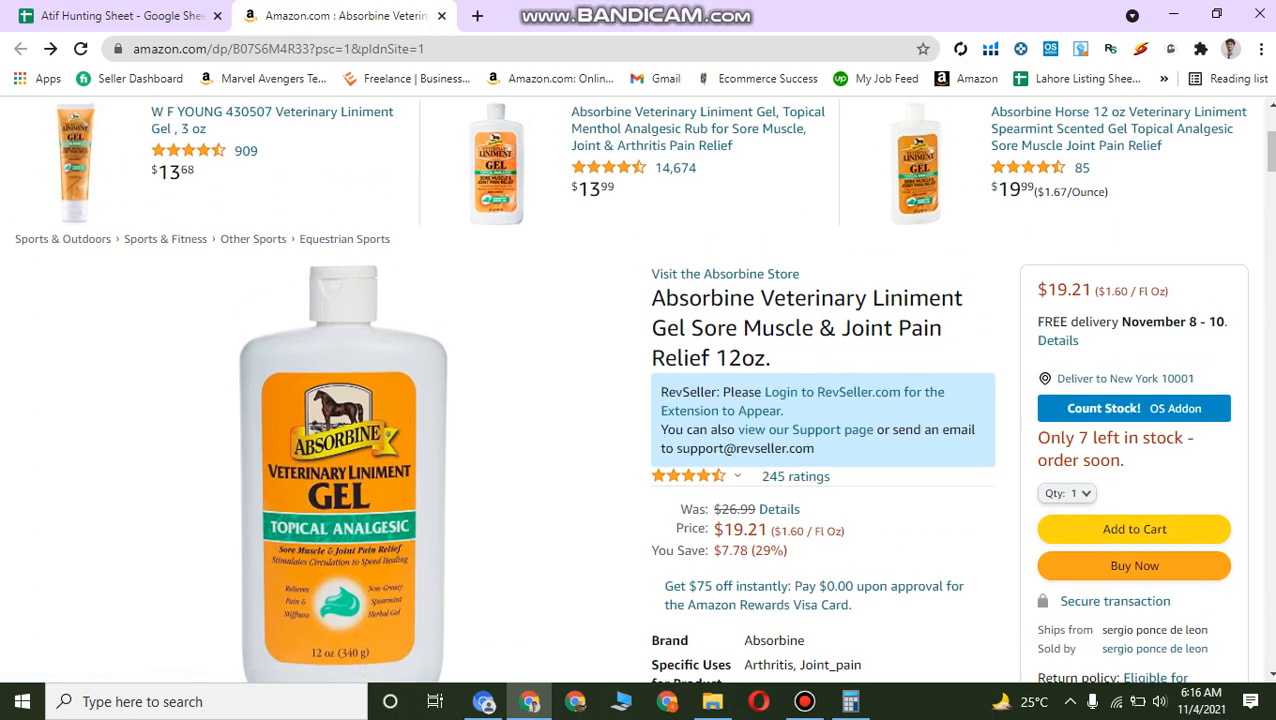
{"action": "scroll", "coordinate": [790, 390], "scroll_direction": "down", "scroll_amount": 2}
{"action": "scroll", "coordinate": [140, 290], "scroll_direction": "up", "scroll_amount": 5}
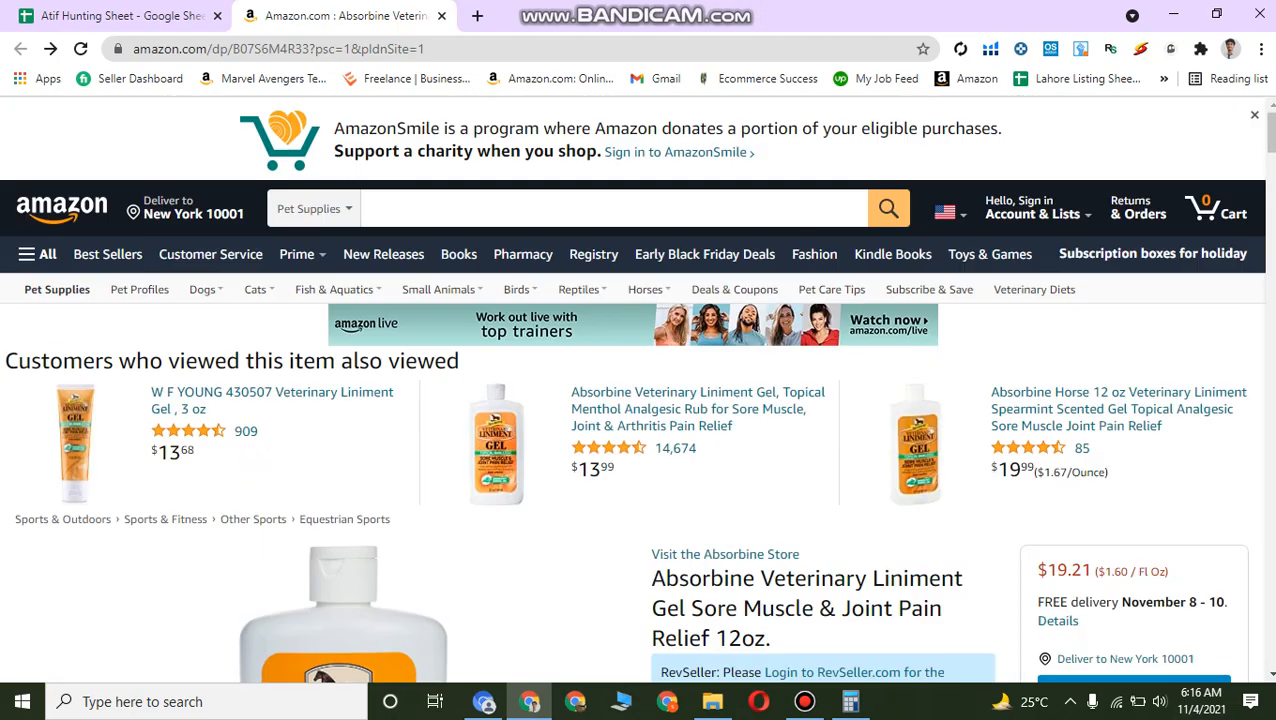
{"action": "scroll", "coordinate": [140, 290], "scroll_direction": "down", "scroll_amount": 2}
{"action": "scroll", "coordinate": [640, 390], "scroll_direction": "up", "scroll_amount": 2}
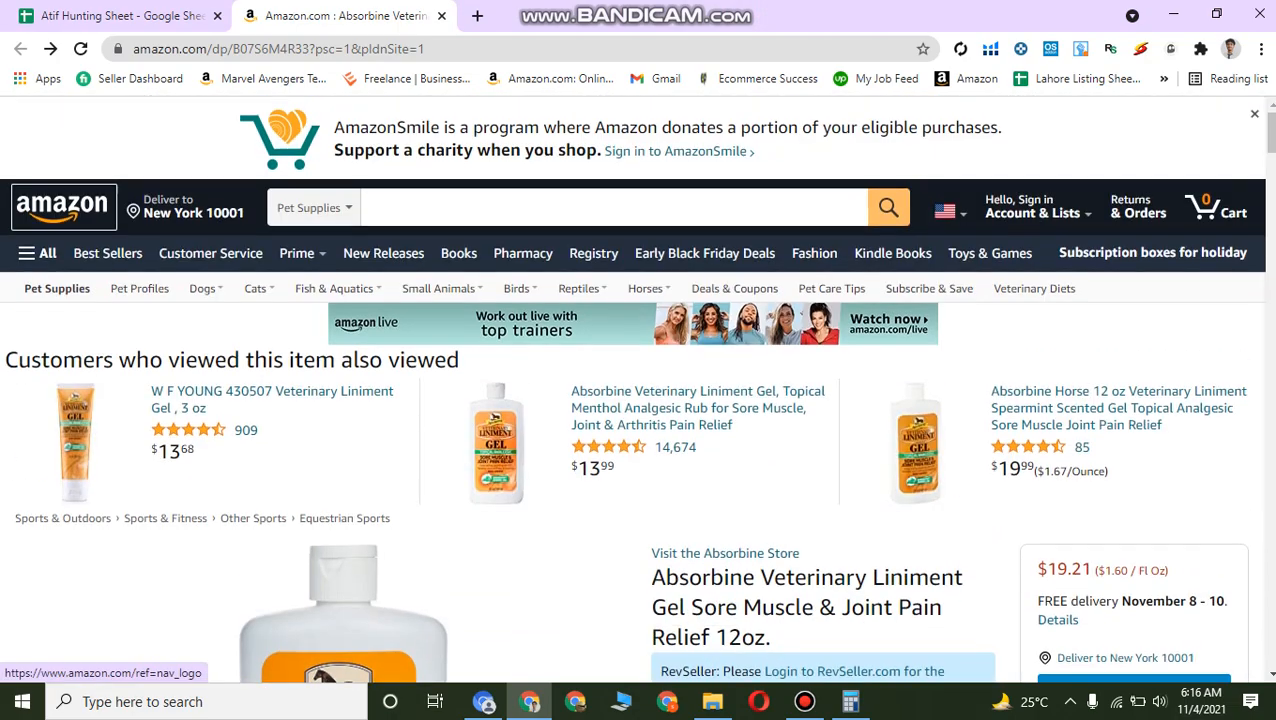
{"action": "scroll", "coordinate": [640, 390], "scroll_direction": "down", "scroll_amount": 1}
{"action": "scroll", "coordinate": [340, 400], "scroll_direction": "down", "scroll_amount": 4}
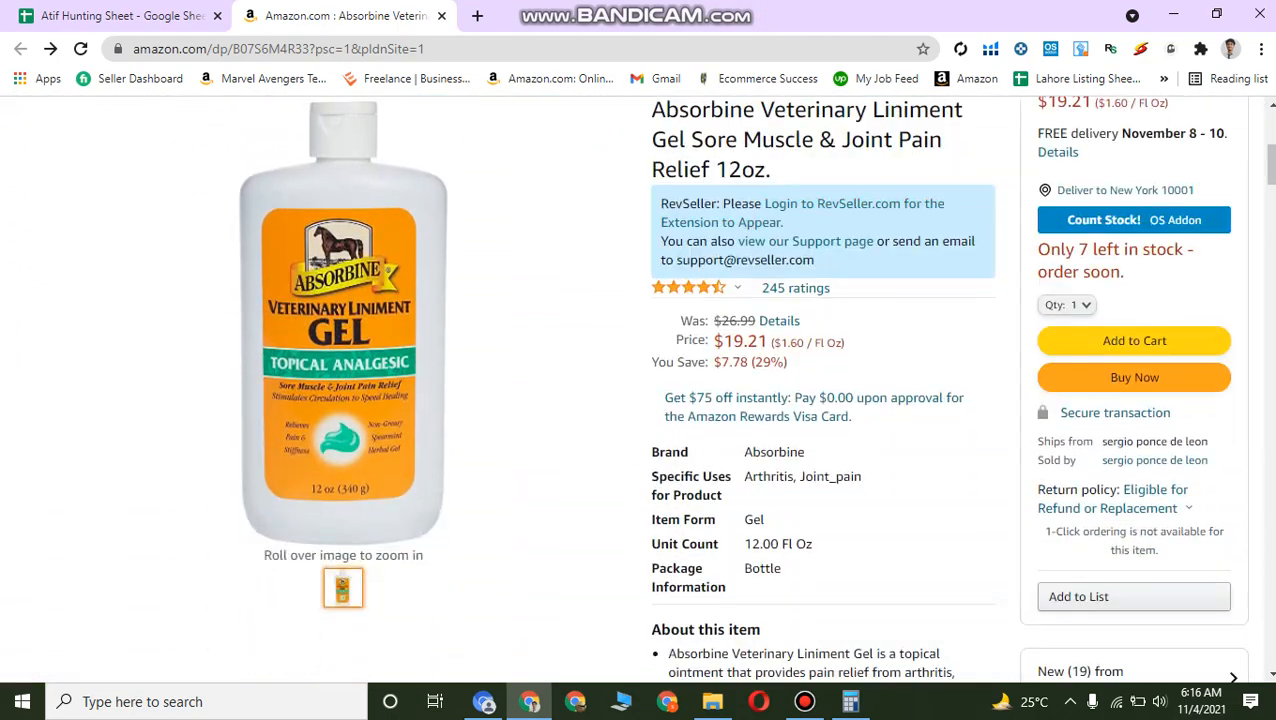
{"action": "scroll", "coordinate": [1100, 490], "scroll_direction": "down", "scroll_amount": 2}
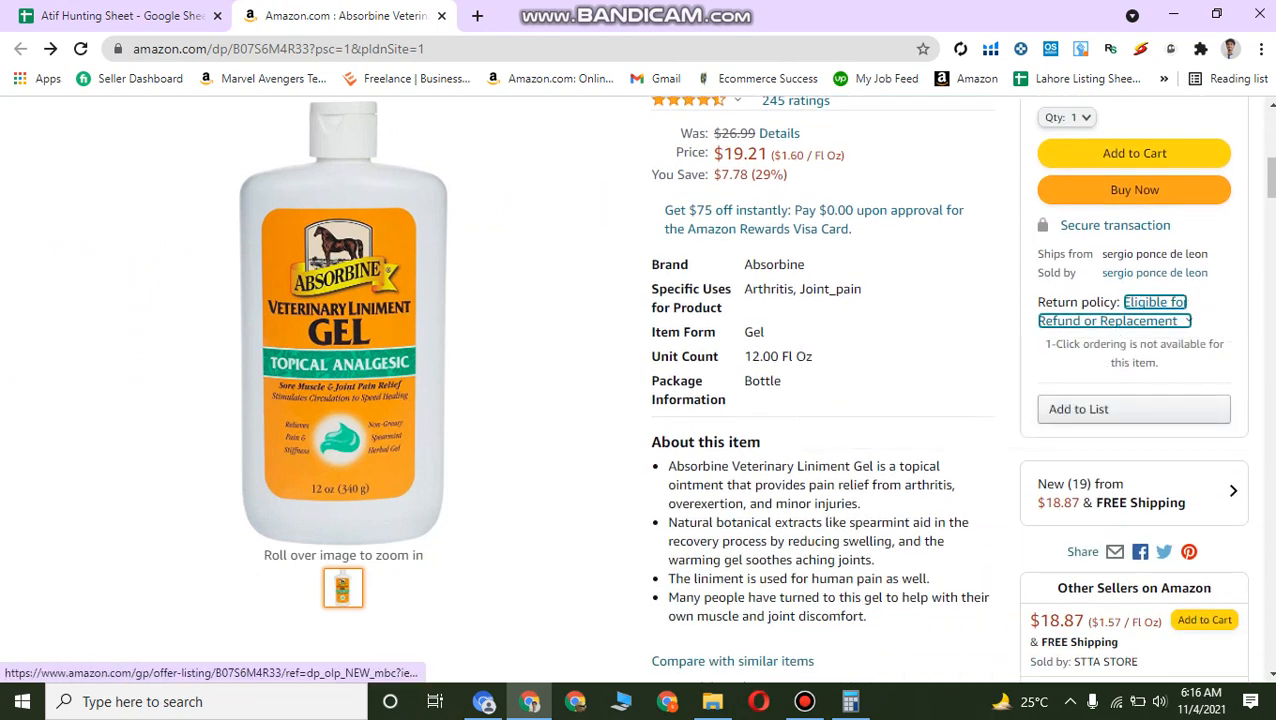
View the Absorbine listing's new offers and expand the seller details of the featured offer.
{"action": "left_click", "coordinate": [1100, 492]}
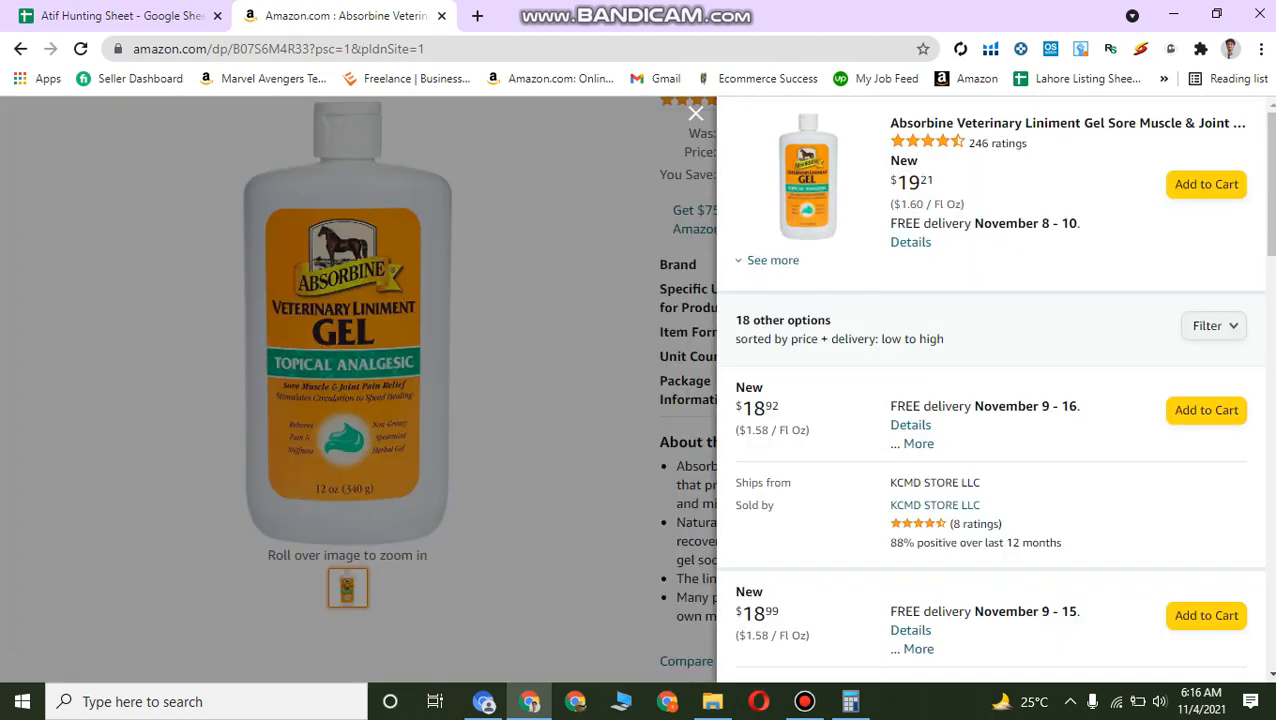
{"action": "left_click", "coordinate": [770, 260]}
{"action": "scroll", "coordinate": [770, 300], "scroll_direction": "down", "scroll_amount": 1}
{"action": "scroll", "coordinate": [770, 300], "scroll_direction": "up", "scroll_amount": 1}
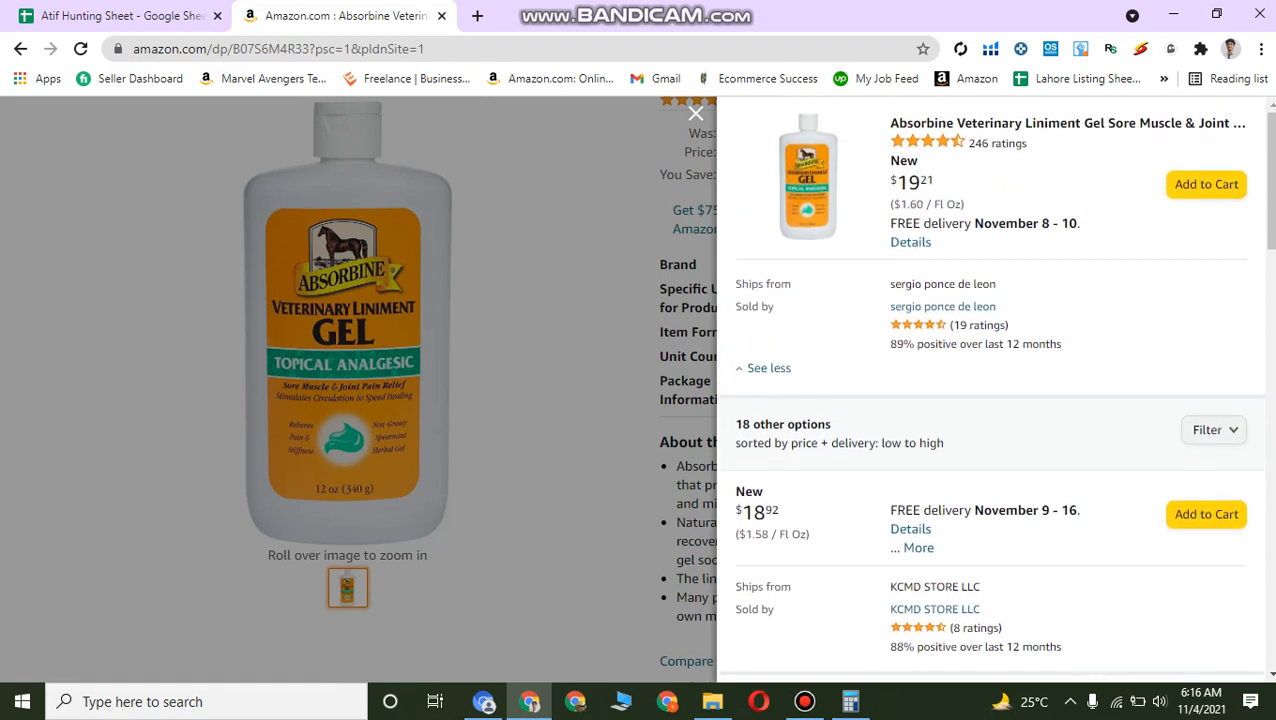
{"action": "key", "text": "Escape"}
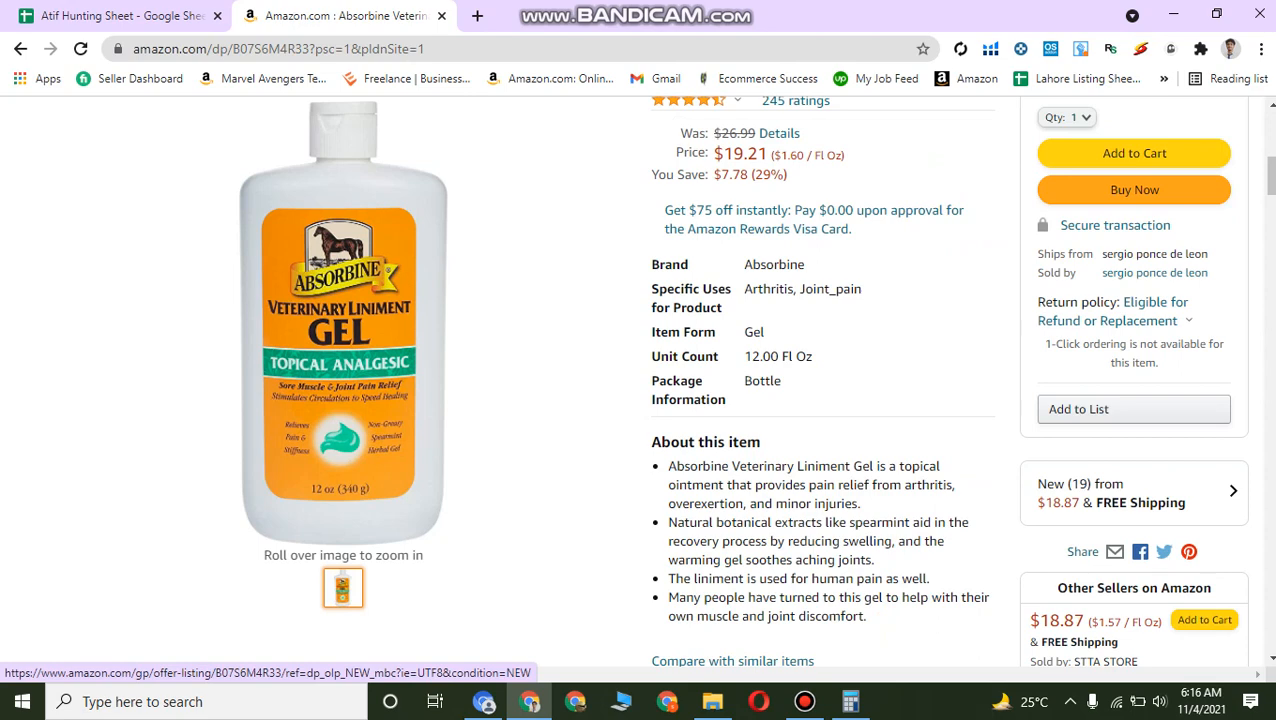
Review all the sellers' offers for the Absorbine gel and highlight the featured offer's shipping and seller details.
{"action": "left_click", "coordinate": [1100, 492]}
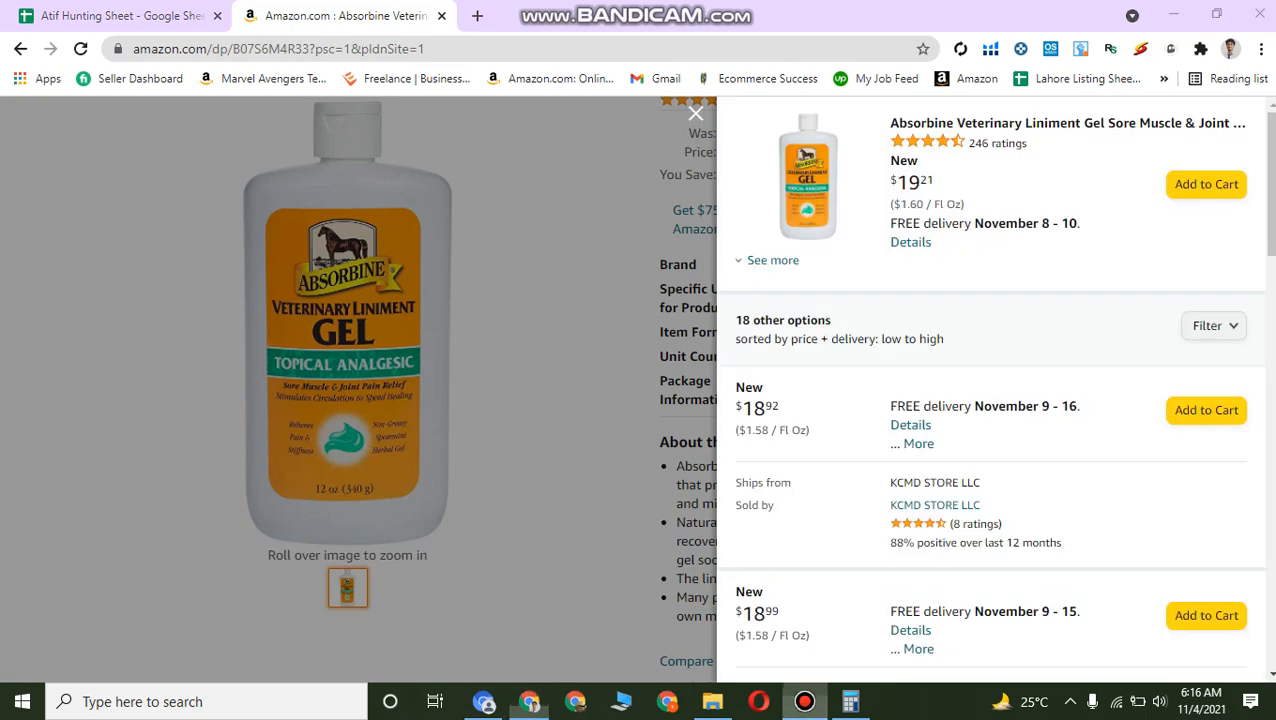
{"action": "left_click", "coordinate": [804, 702]}
{"action": "left_click", "coordinate": [804, 702]}
{"action": "scroll", "coordinate": [935, 376], "scroll_direction": "down", "scroll_amount": 2}
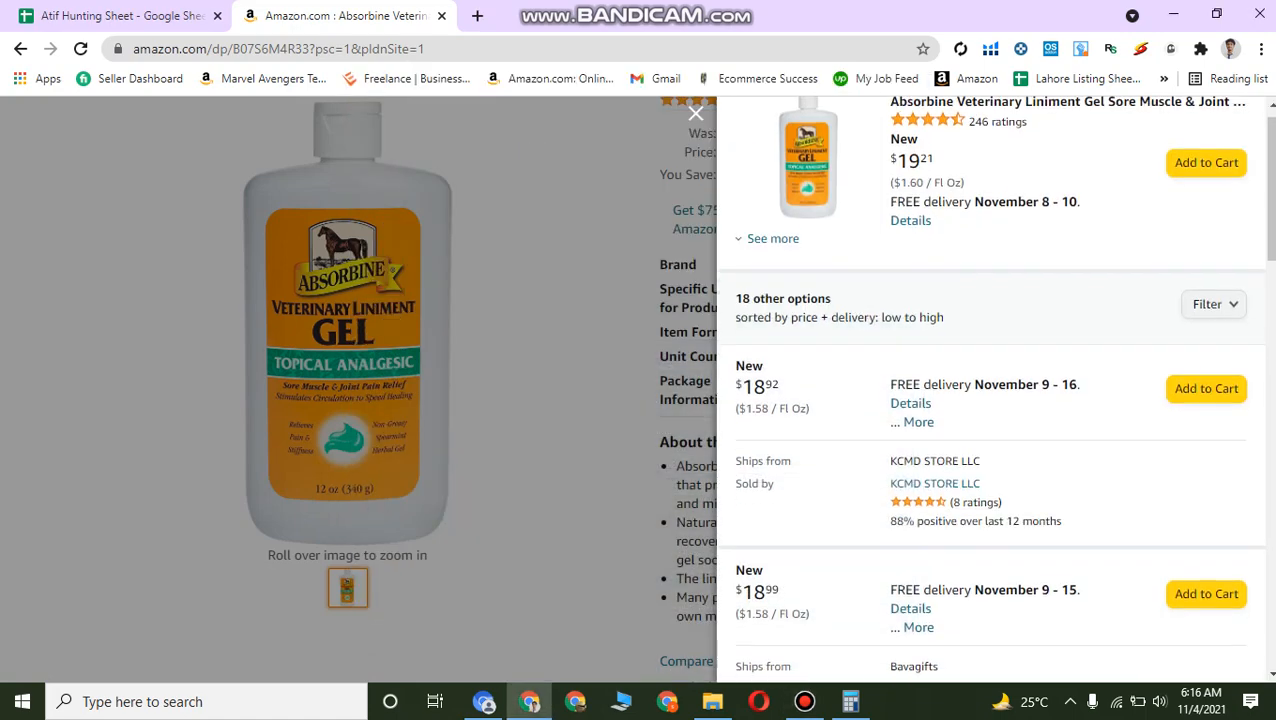
{"action": "scroll", "coordinate": [935, 376], "scroll_direction": "up", "scroll_amount": 2}
{"action": "scroll", "coordinate": [918, 420], "scroll_direction": "down", "scroll_amount": 4}
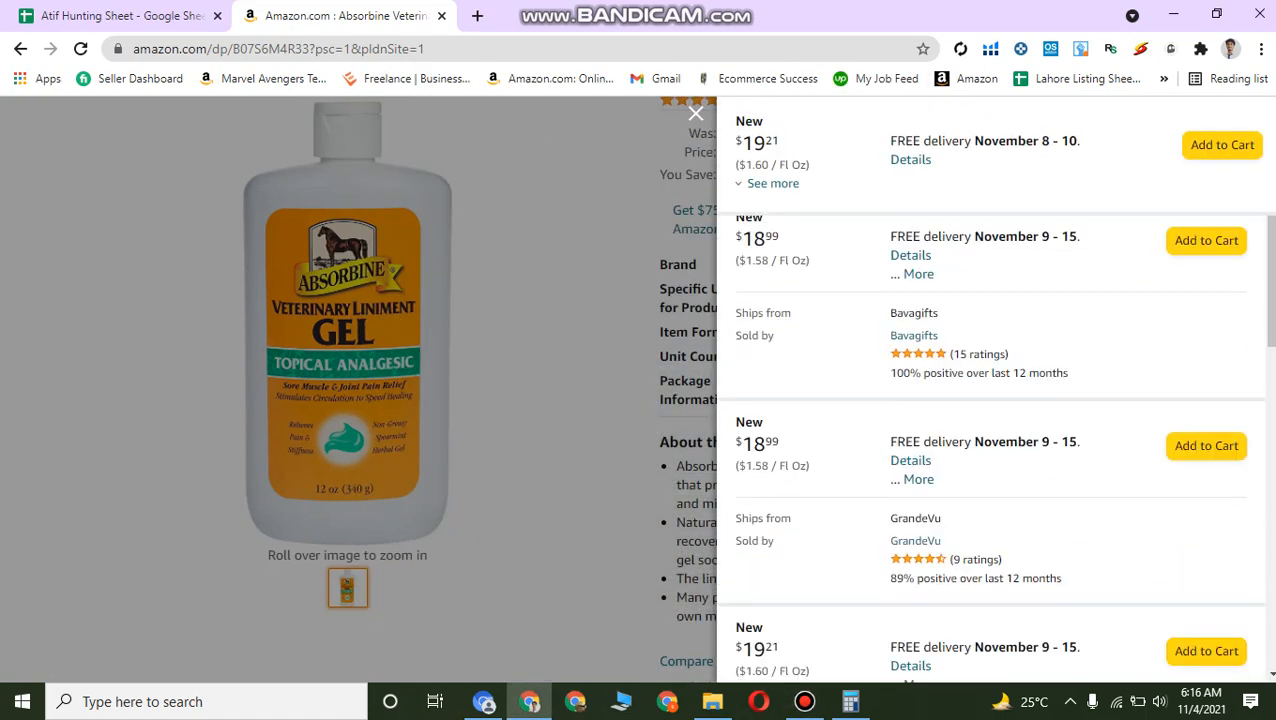
{"action": "scroll", "coordinate": [918, 479], "scroll_direction": "down", "scroll_amount": 2}
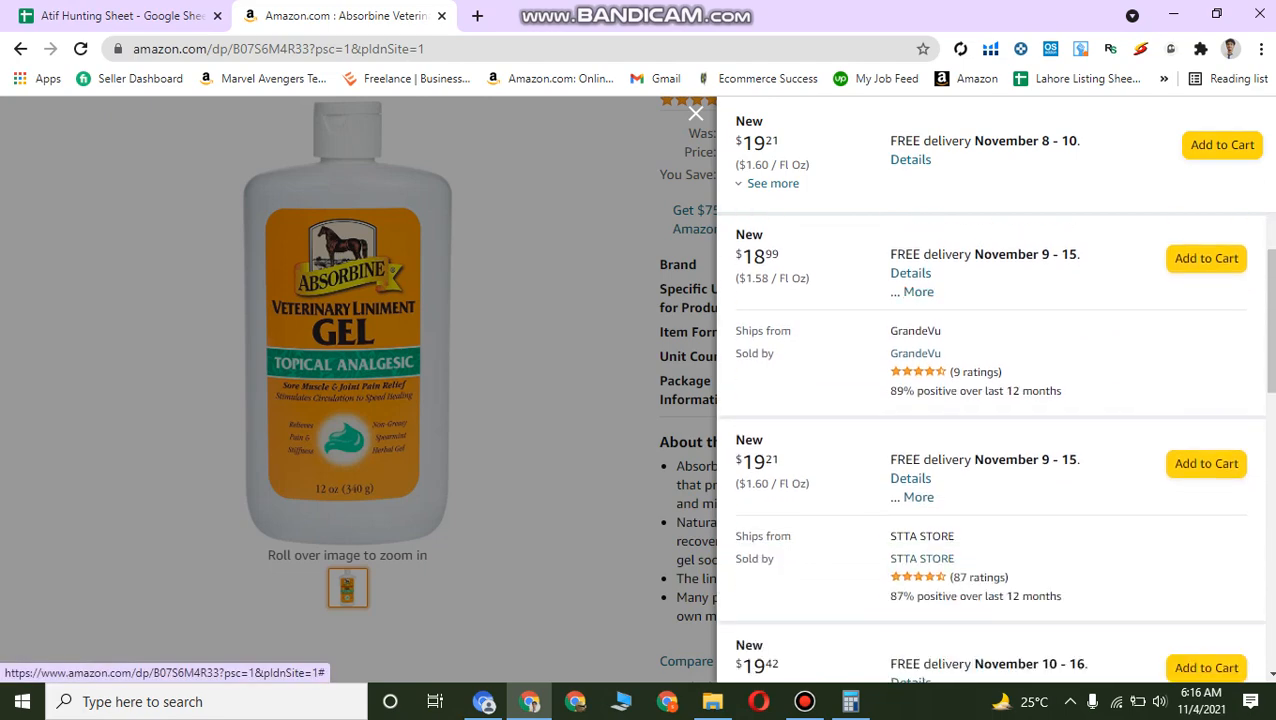
{"action": "scroll", "coordinate": [994, 448], "scroll_direction": "down", "scroll_amount": 10}
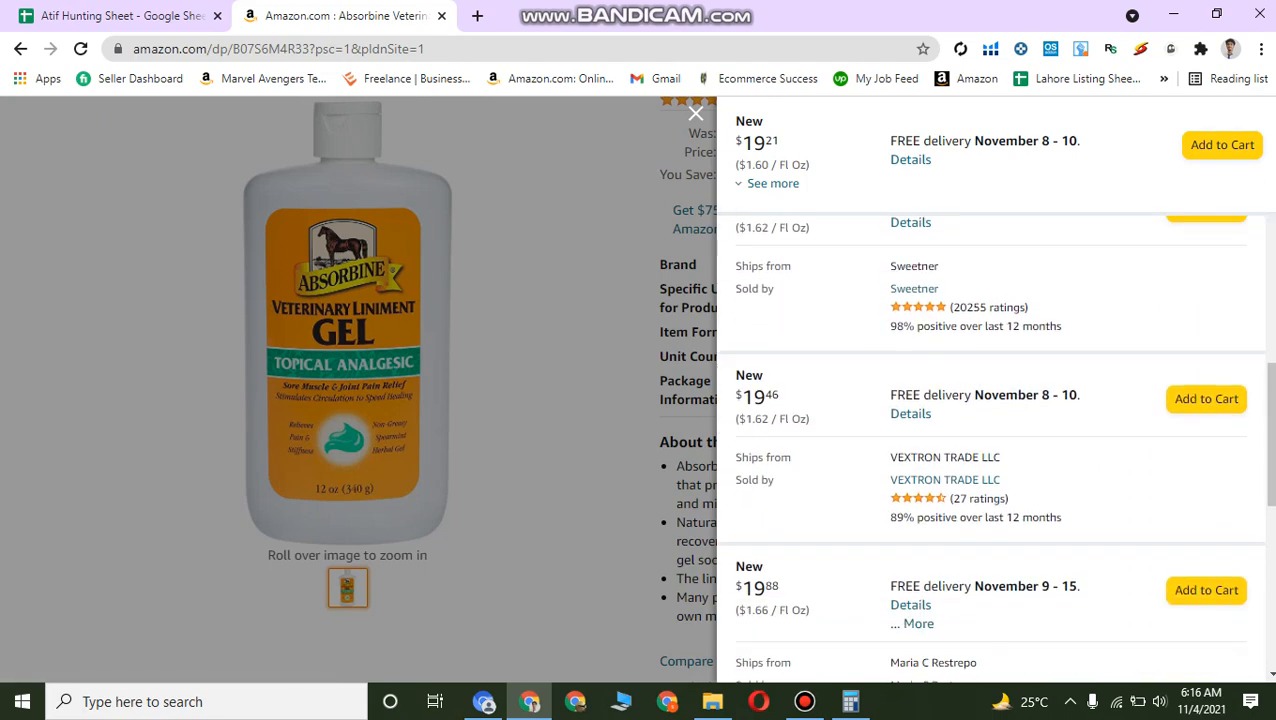
{"action": "scroll", "coordinate": [994, 400], "scroll_direction": "up", "scroll_amount": 15}
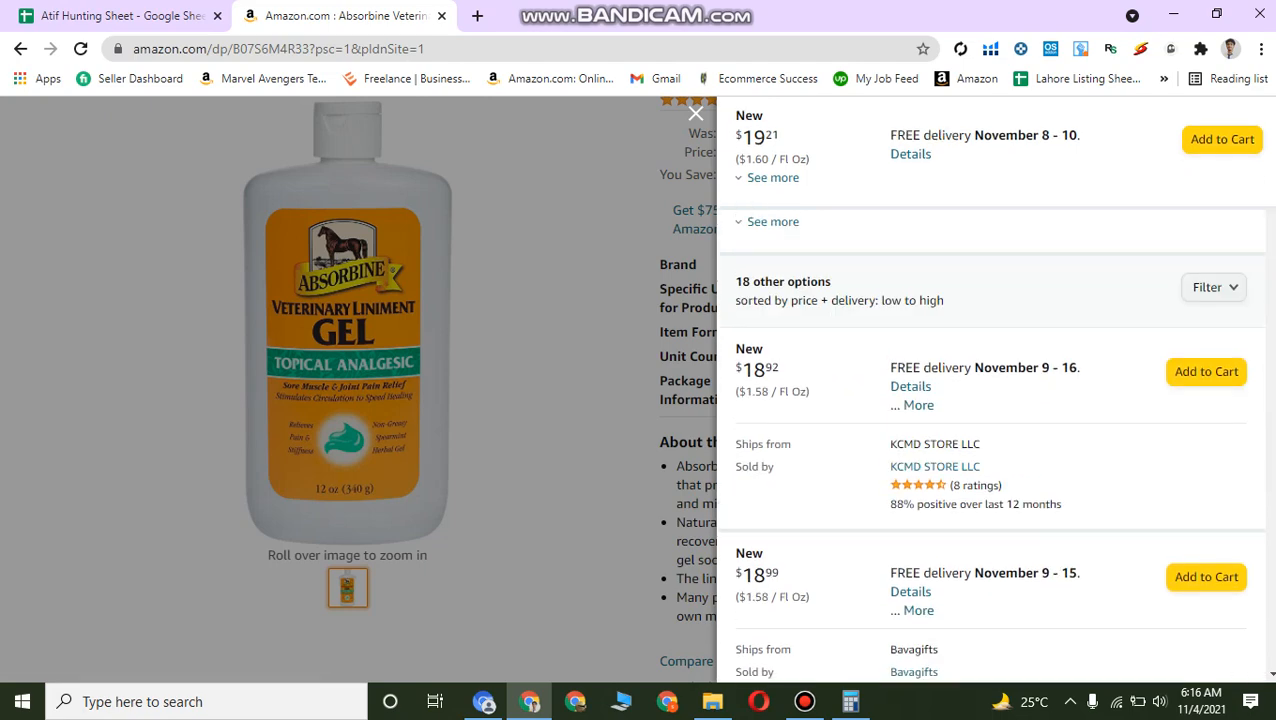
{"action": "left_click", "coordinate": [770, 260]}
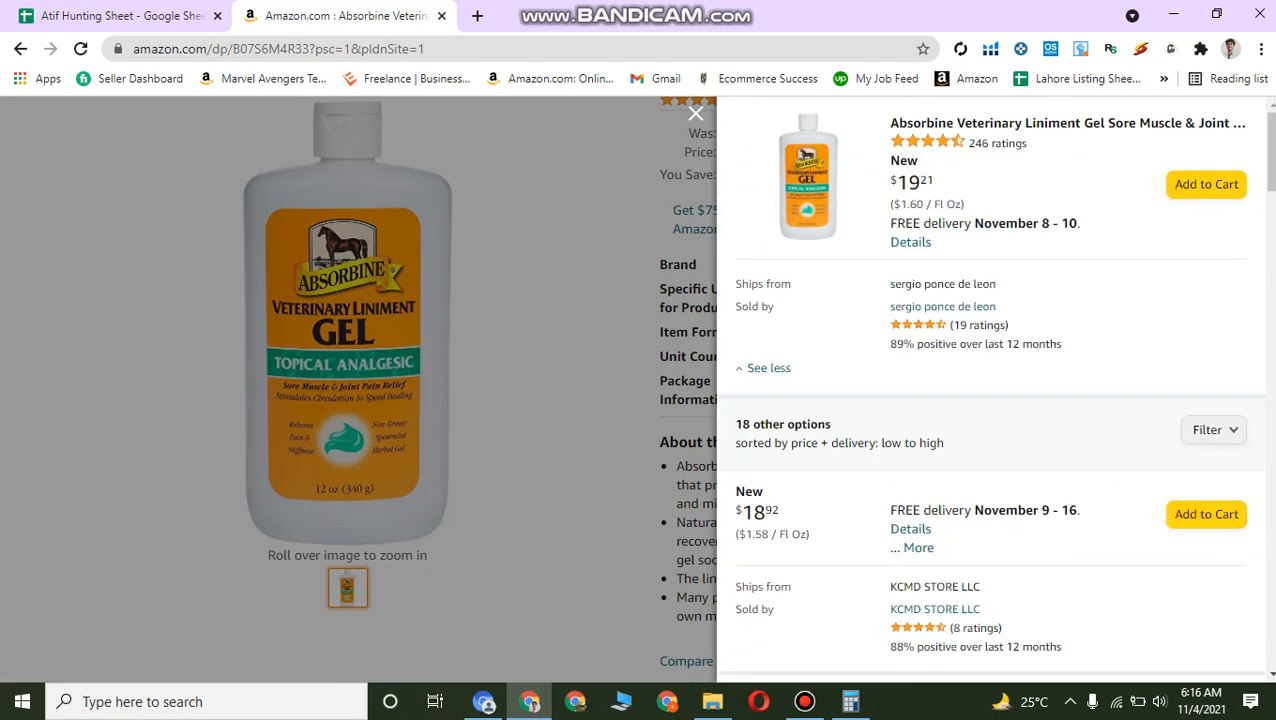
{"action": "left_click_drag", "start_coordinate": [734, 283], "coordinate": [1031, 345]}
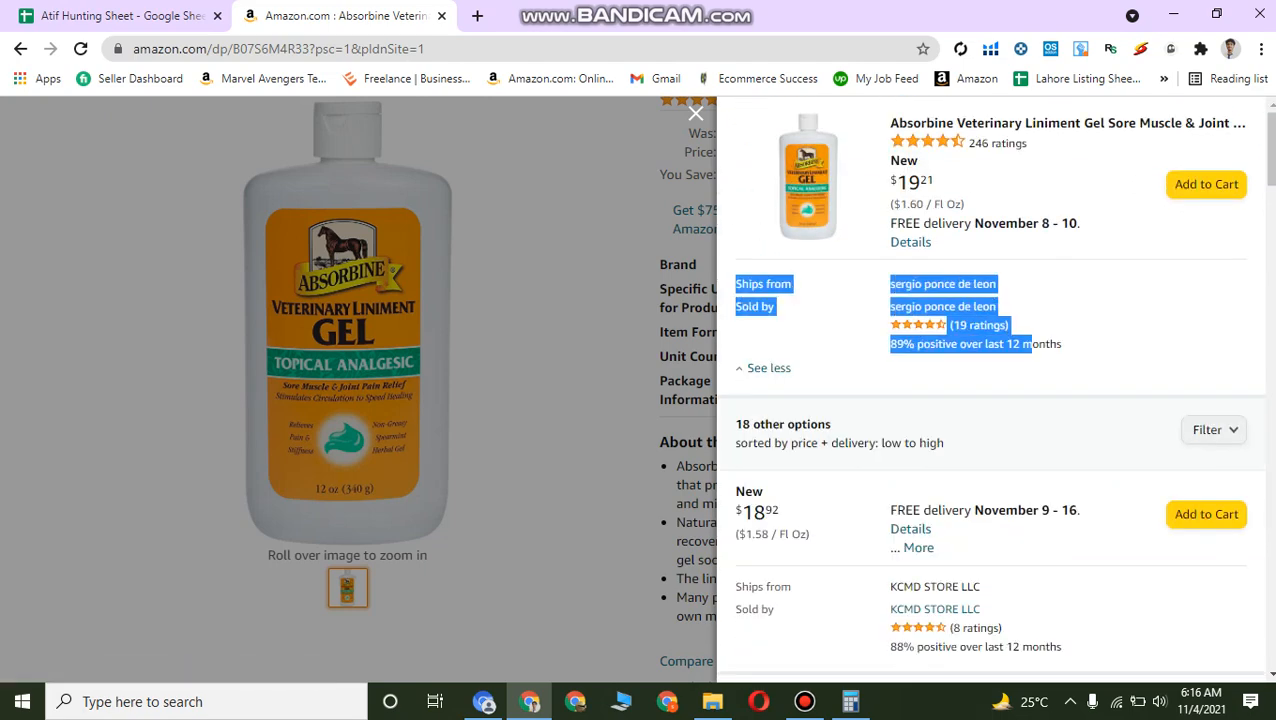
{"action": "left_click", "coordinate": [695, 113]}
Copy the full product title from the Absorbine Veterinary Liniment Gel listing.
{"action": "scroll", "coordinate": [1100, 375], "scroll_direction": "down", "scroll_amount": 1}
{"action": "scroll", "coordinate": [1100, 375], "scroll_direction": "up", "scroll_amount": 2}
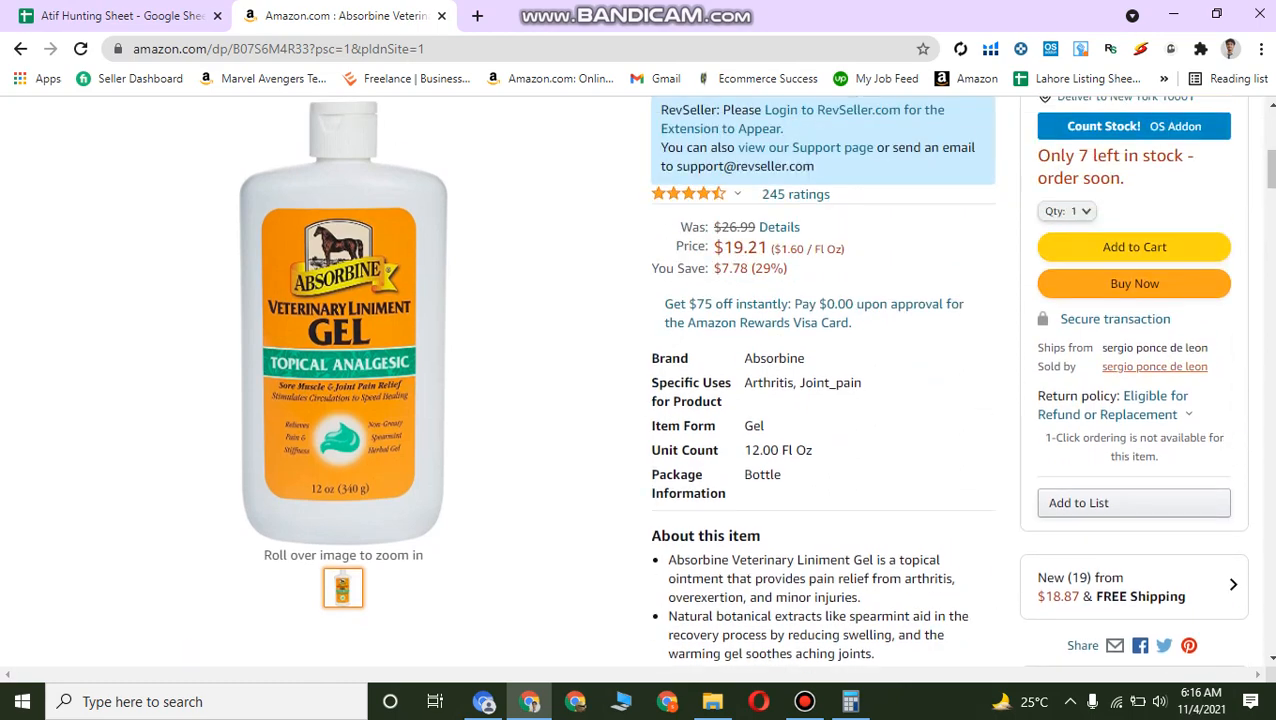
{"action": "scroll", "coordinate": [1100, 375], "scroll_direction": "up", "scroll_amount": 2}
{"action": "scroll", "coordinate": [1100, 375], "scroll_direction": "down", "scroll_amount": 2}
{"action": "scroll", "coordinate": [1100, 375], "scroll_direction": "up", "scroll_amount": 2}
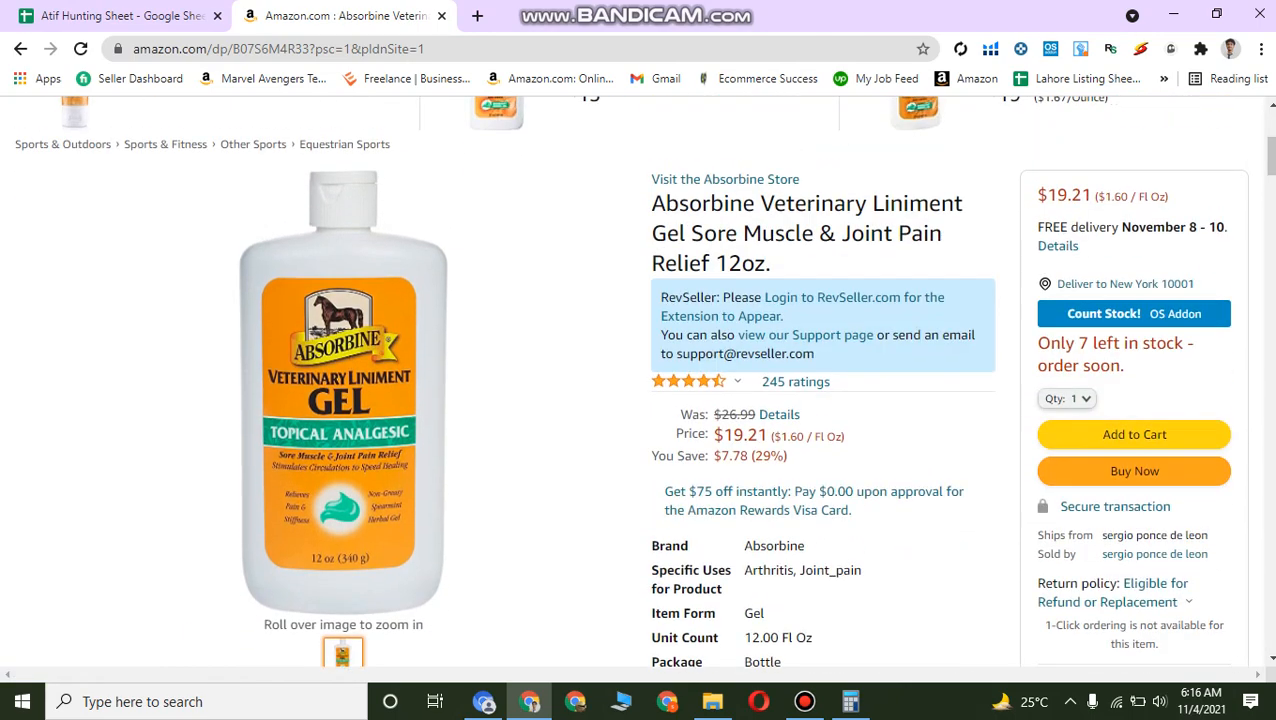
{"action": "scroll", "coordinate": [1100, 375], "scroll_direction": "up", "scroll_amount": 2}
{"action": "scroll", "coordinate": [1100, 375], "scroll_direction": "down", "scroll_amount": 1}
{"action": "scroll", "coordinate": [1100, 375], "scroll_direction": "up", "scroll_amount": 2}
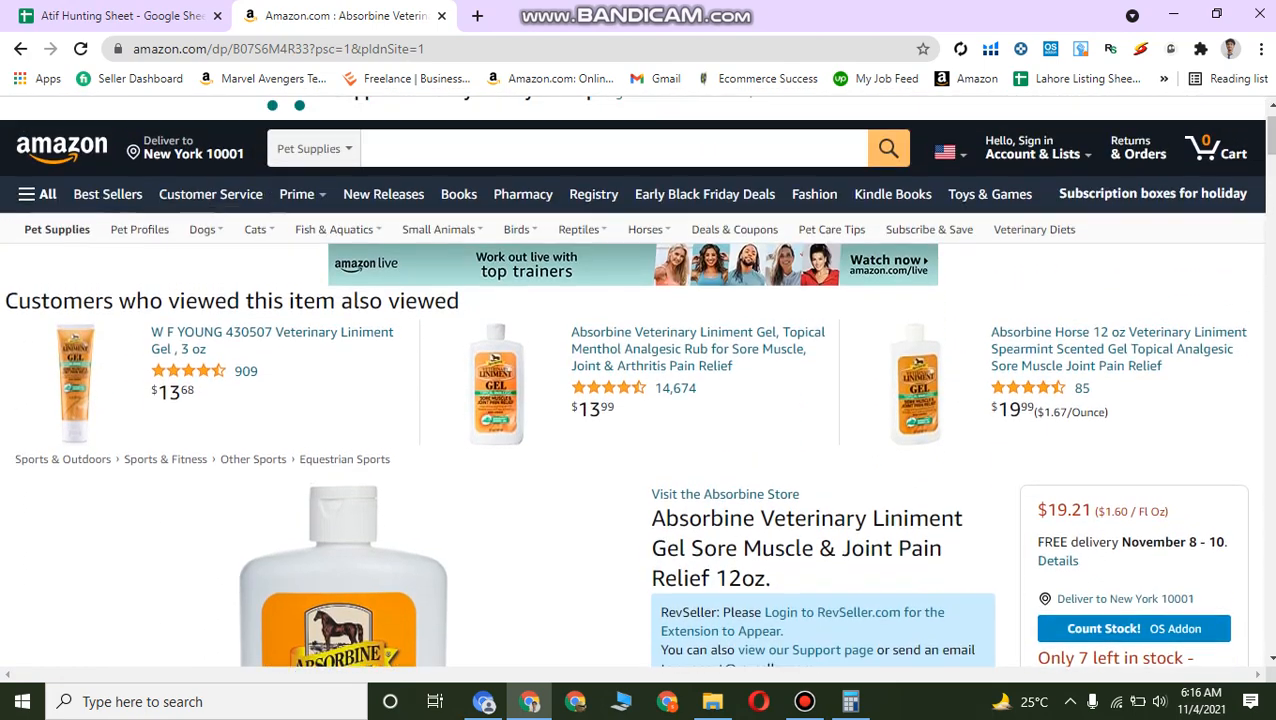
{"action": "scroll", "coordinate": [1100, 375], "scroll_direction": "down", "scroll_amount": 1}
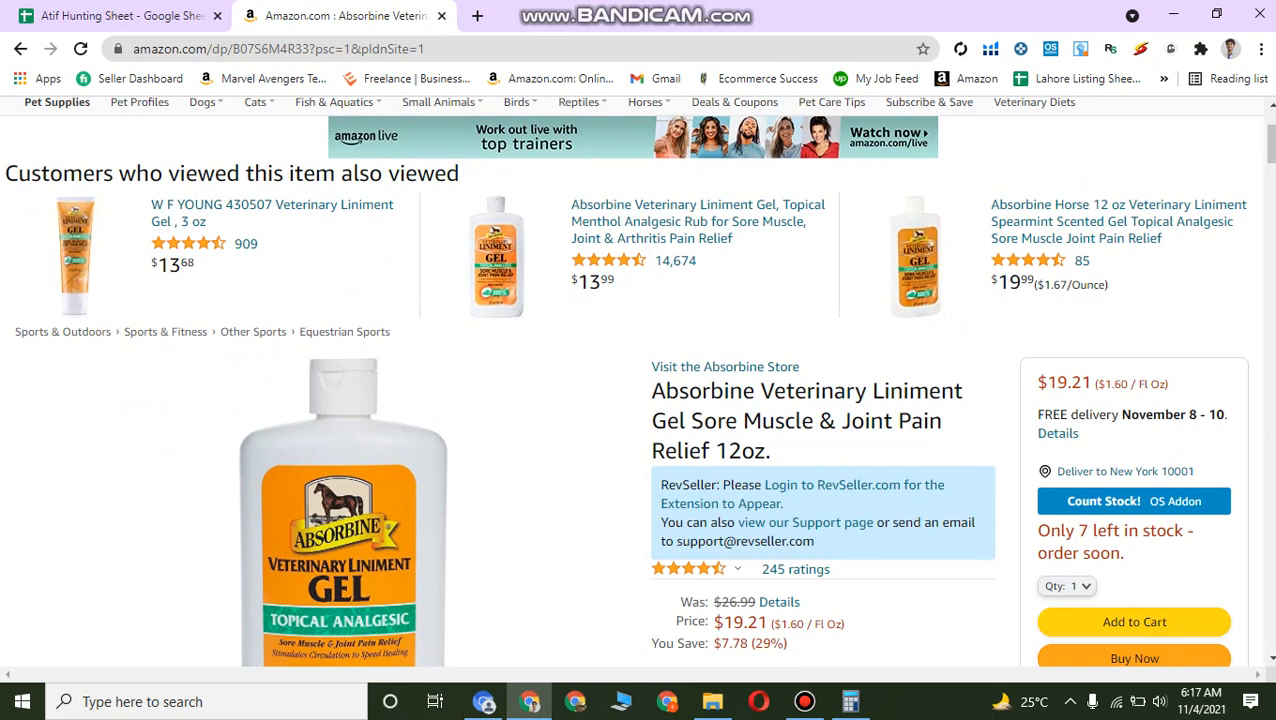
{"action": "left_click_drag", "start_coordinate": [652, 390], "coordinate": [770, 452]}
{"action": "right_click", "coordinate": [721, 417]}
{"action": "left_click", "coordinate": [765, 425]}
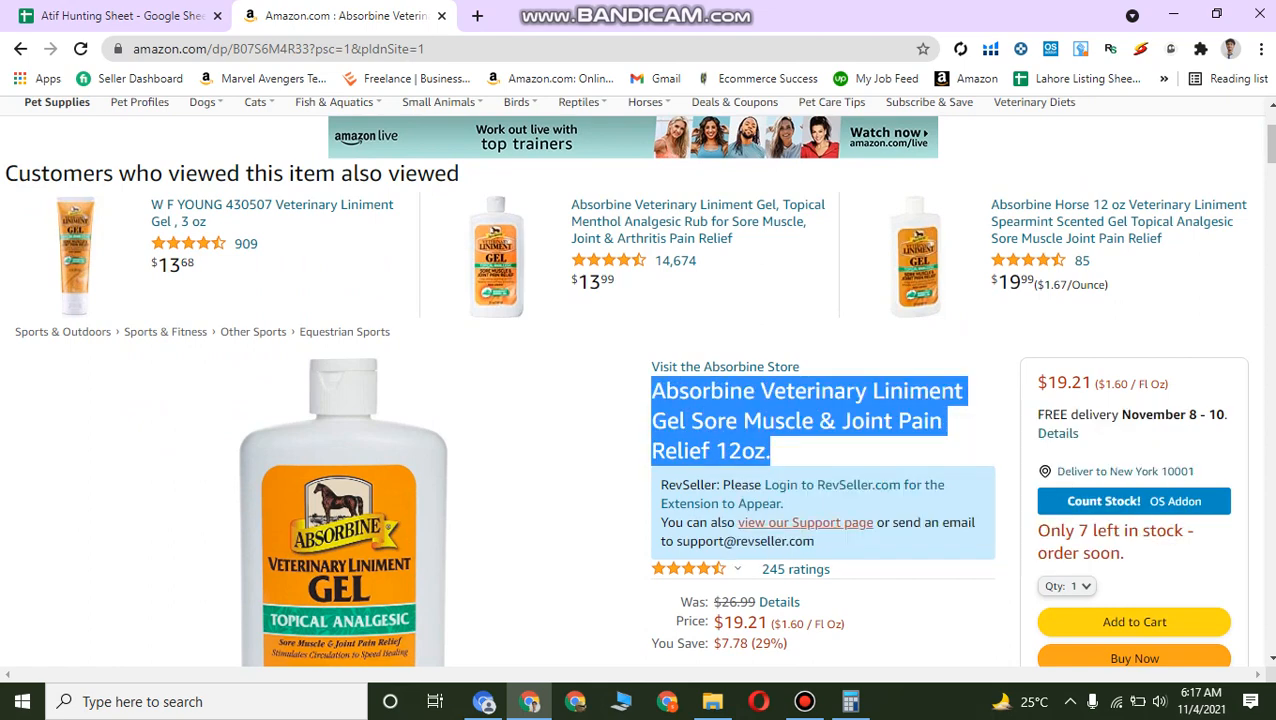
Switch to the business account window and search Amazon Business for "Absorbine Veterinary Liniment Gel Sore Muscle & Joint Pain Relief 12oz.".
{"action": "left_click", "coordinate": [484, 701]}
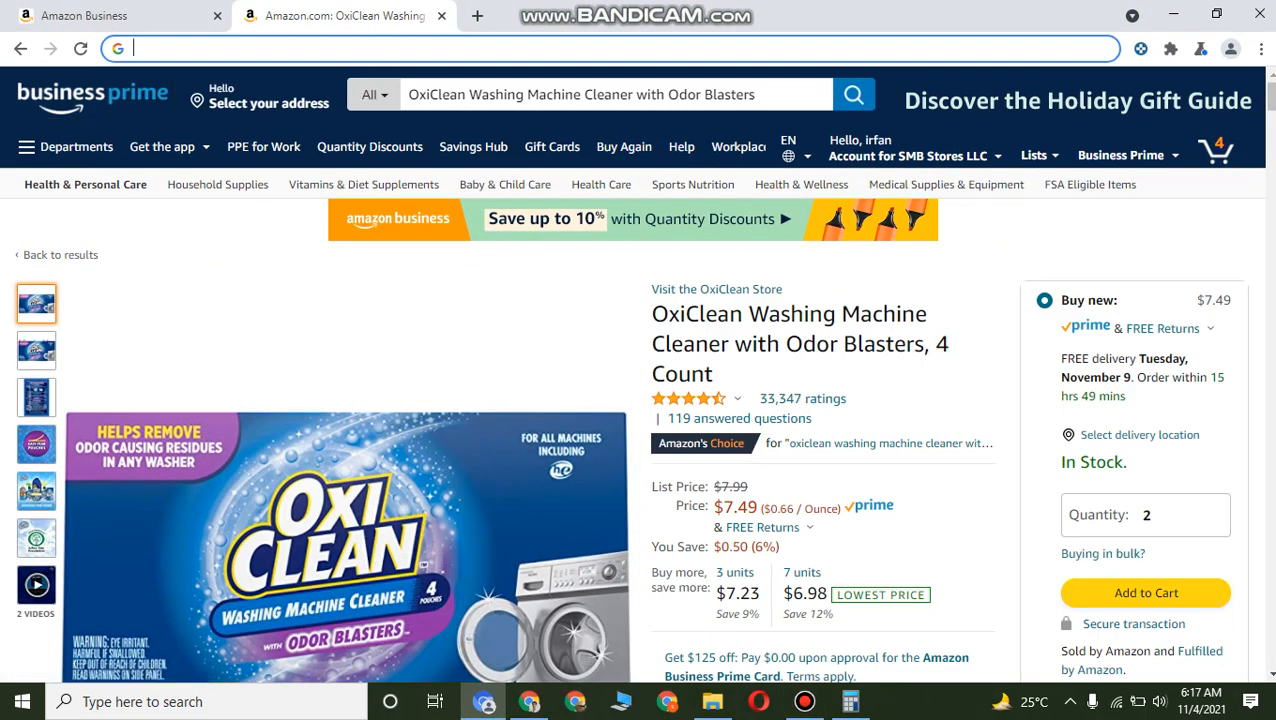
{"action": "left_click", "coordinate": [92, 96]}
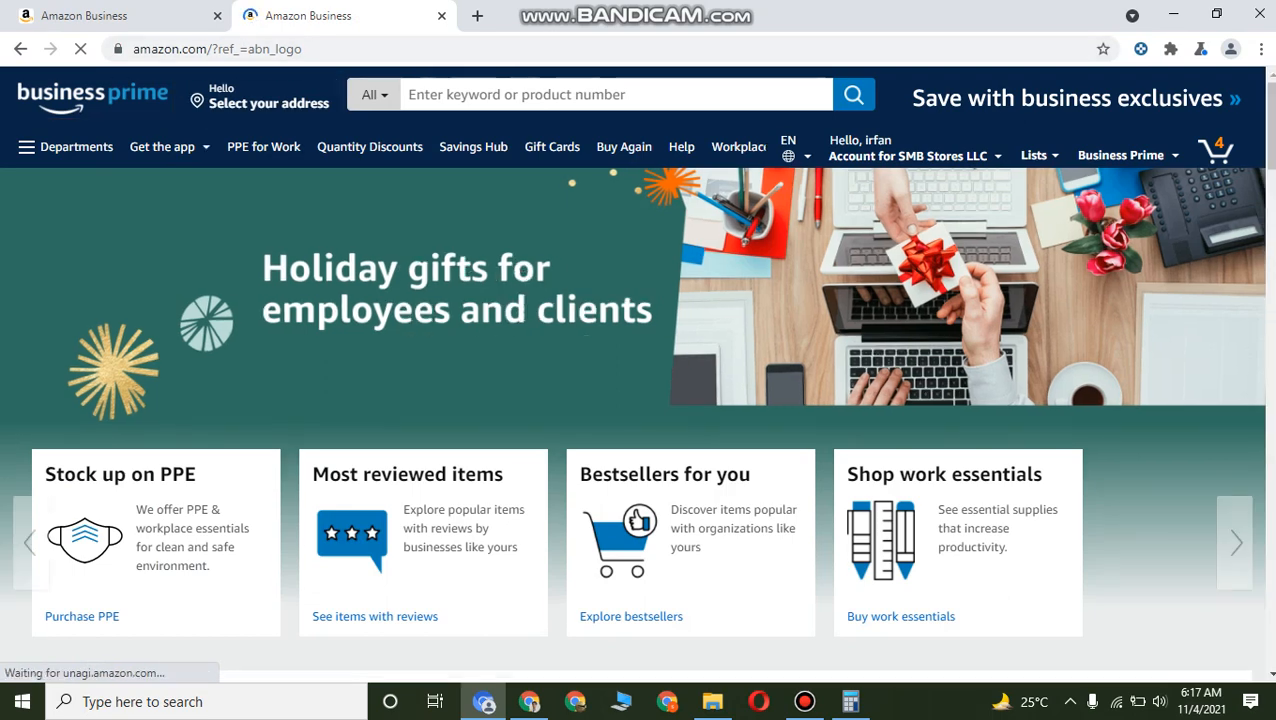
{"action": "key", "text": "ctrl+v"}
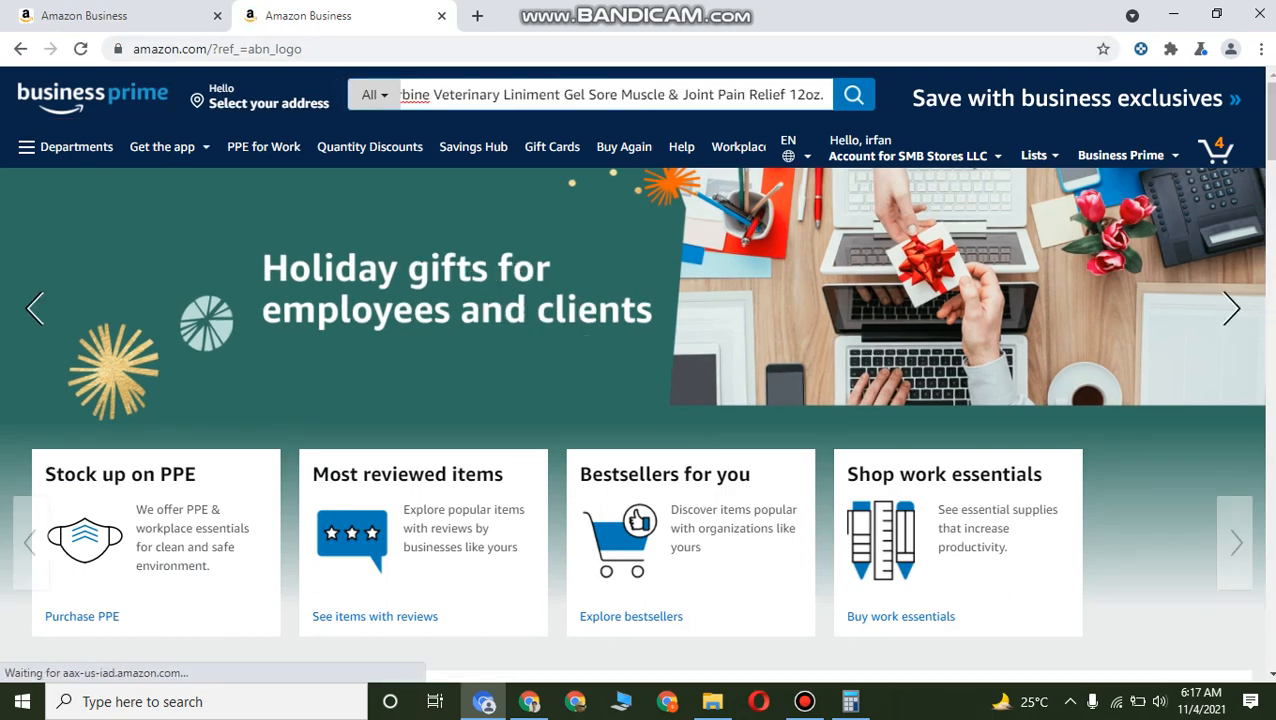
{"action": "key", "text": "Return"}
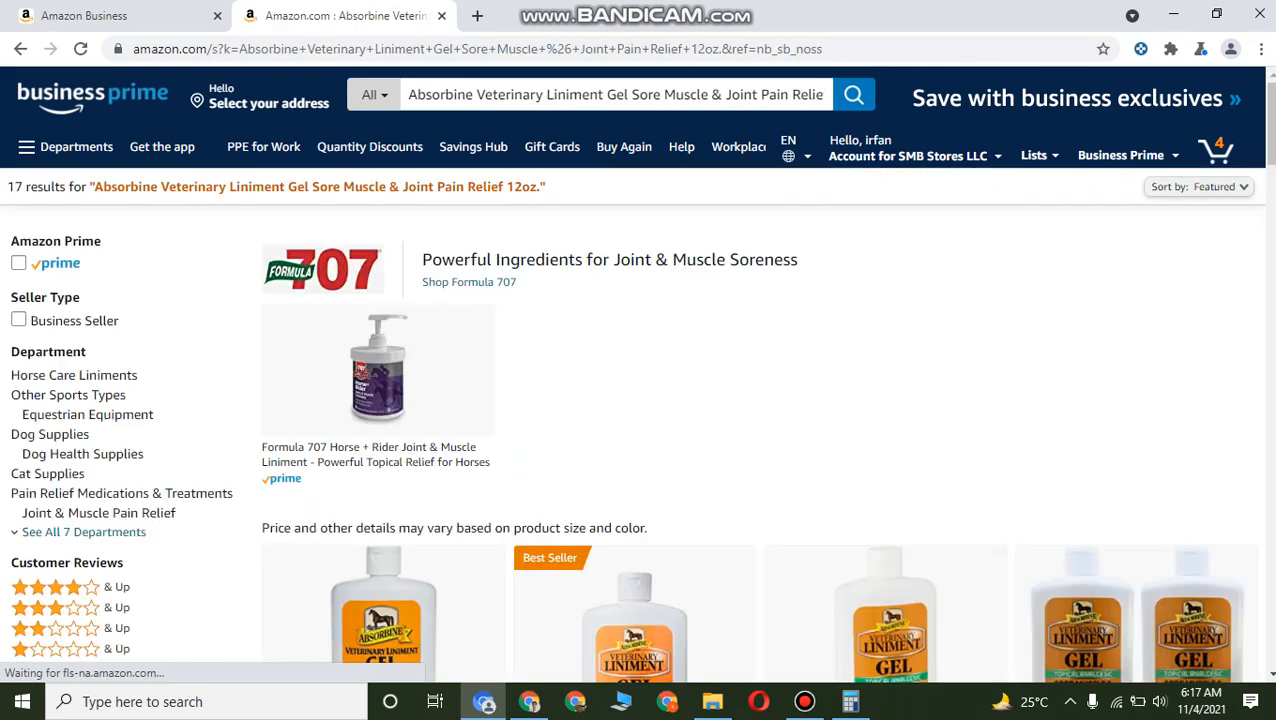
Compare the Absorbine gel search results on Amazon Business with the original listing's product image and details.
{"action": "key", "text": "alt+Tab"}
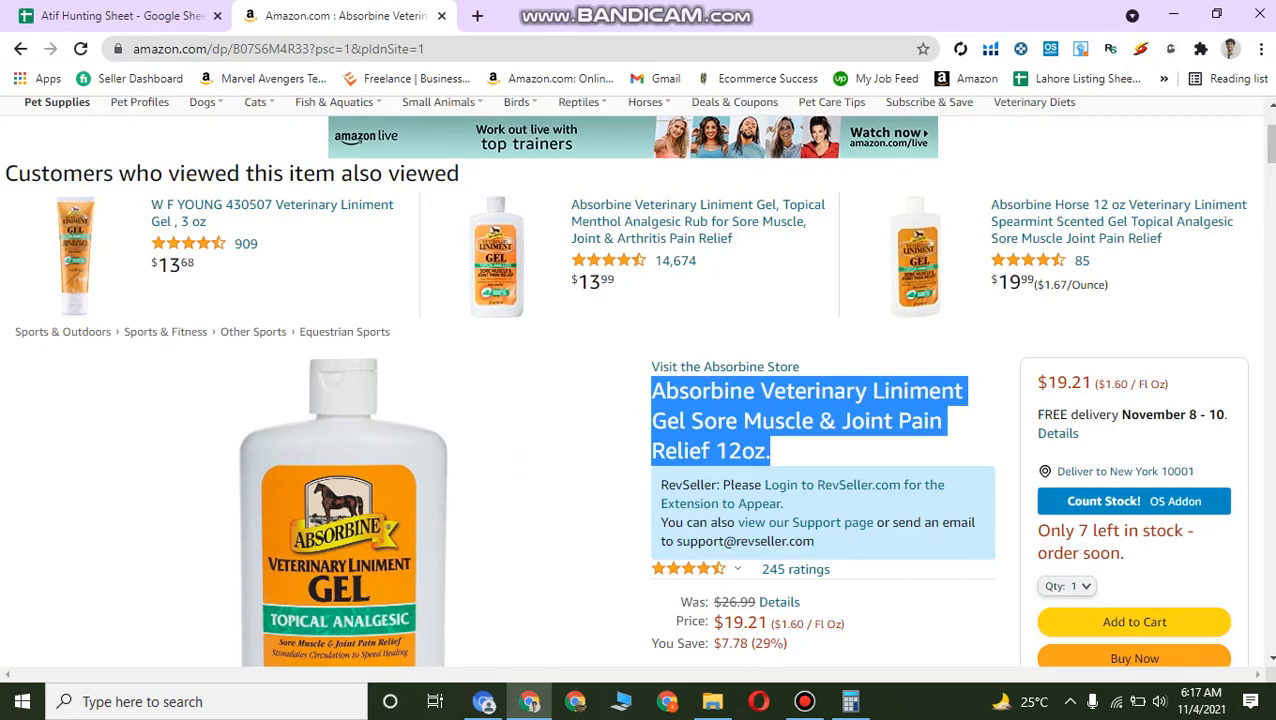
{"action": "key", "text": "alt+Tab"}
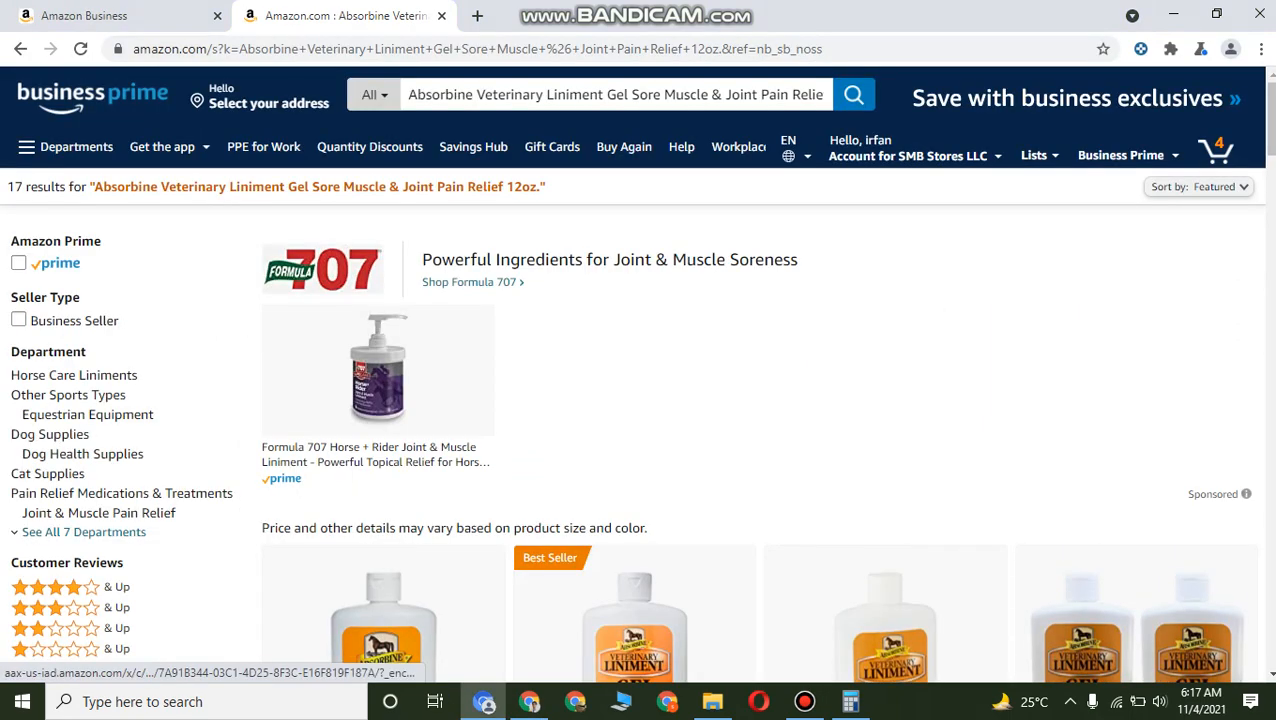
{"action": "scroll", "coordinate": [636, 400], "scroll_direction": "down", "scroll_amount": 4}
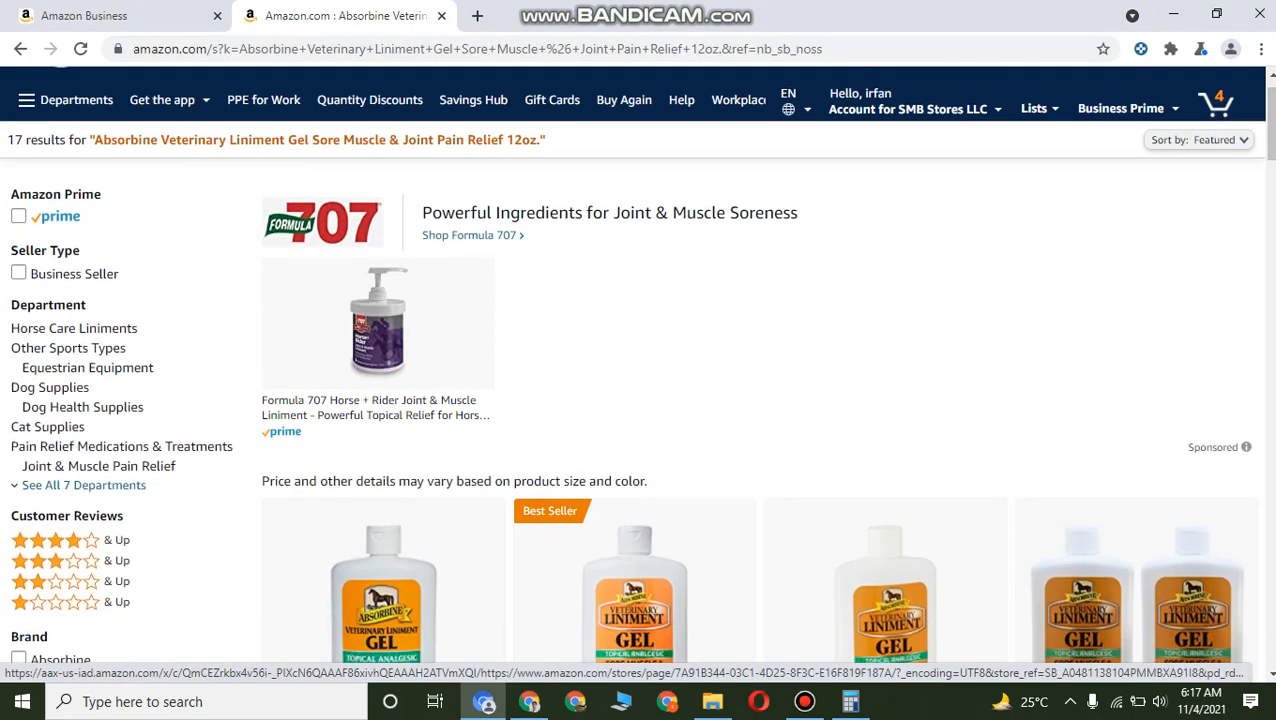
{"action": "scroll", "coordinate": [636, 400], "scroll_direction": "down", "scroll_amount": 1}
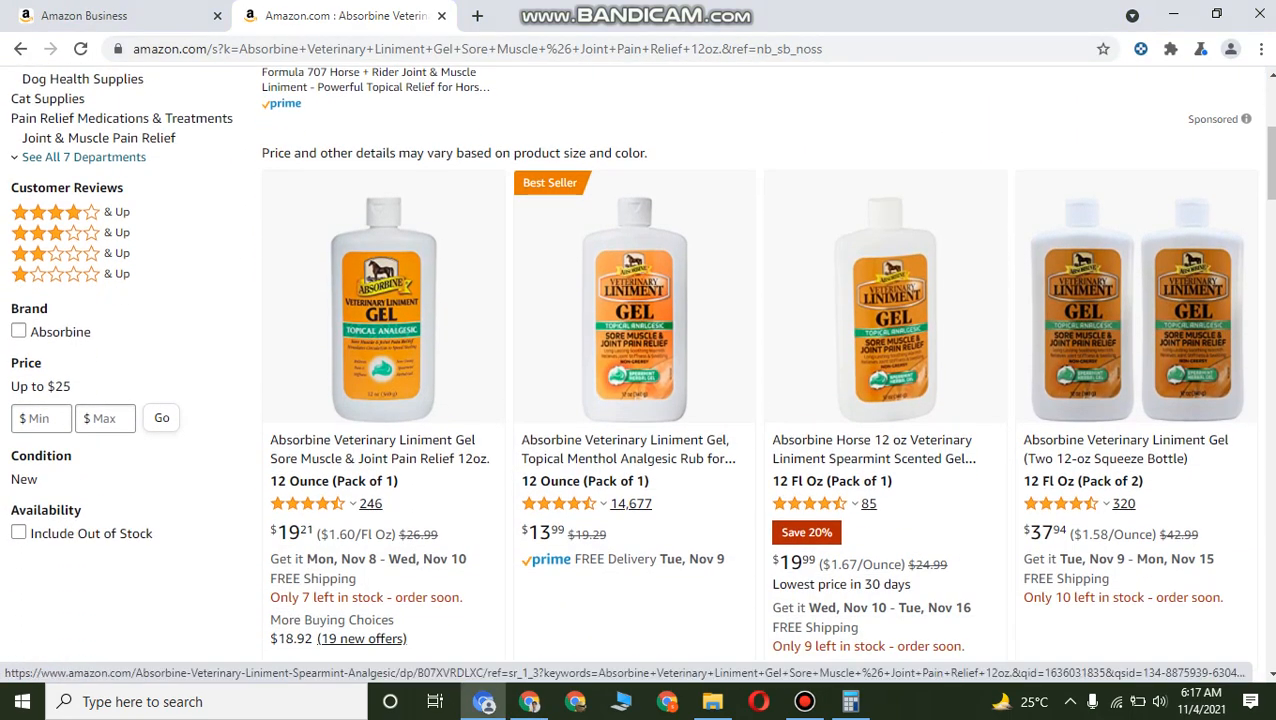
{"action": "scroll", "coordinate": [636, 400], "scroll_direction": "down", "scroll_amount": 1}
{"action": "key", "text": "alt+Tab"}
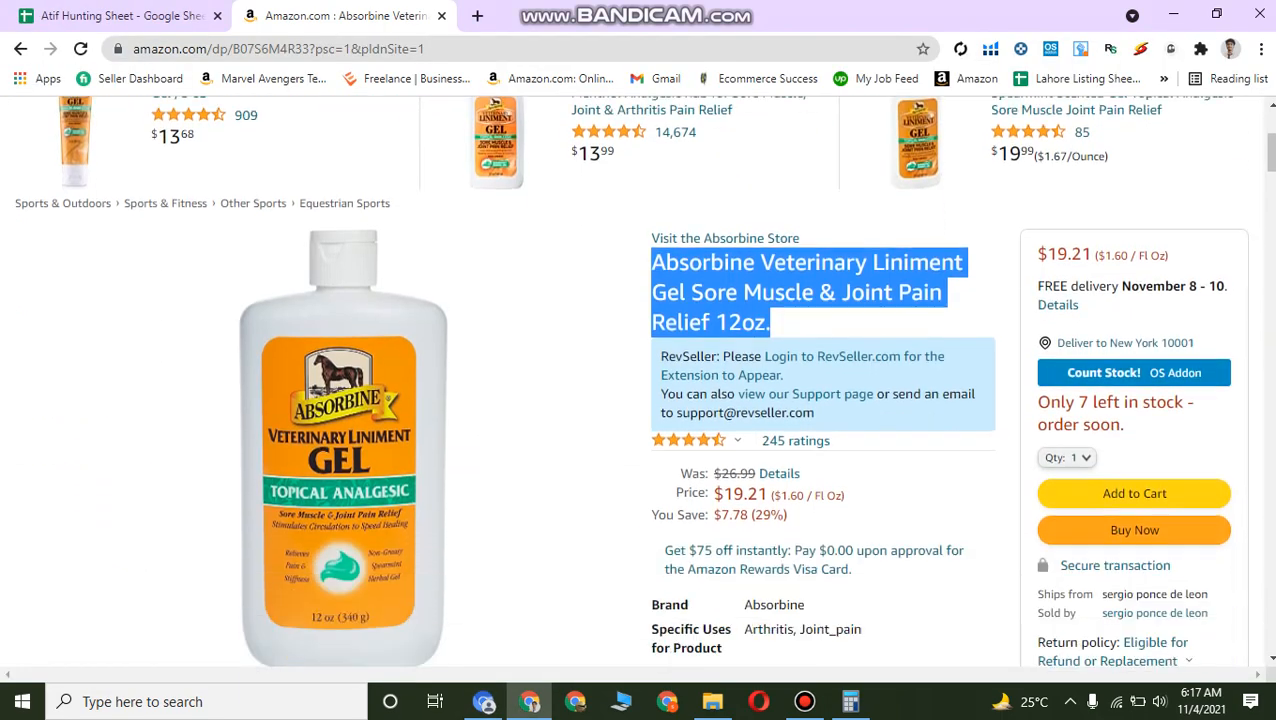
{"action": "scroll", "coordinate": [343, 350], "scroll_direction": "down", "scroll_amount": 1}
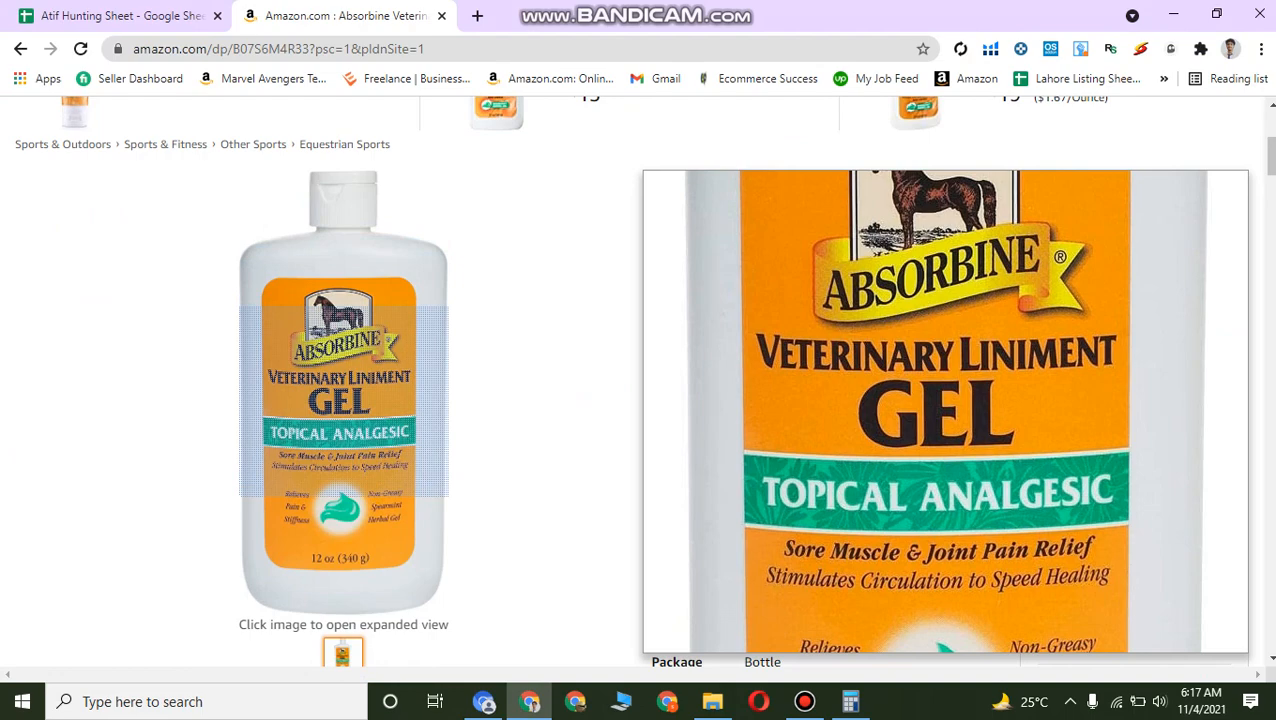
{"action": "key", "text": "alt+Tab"}
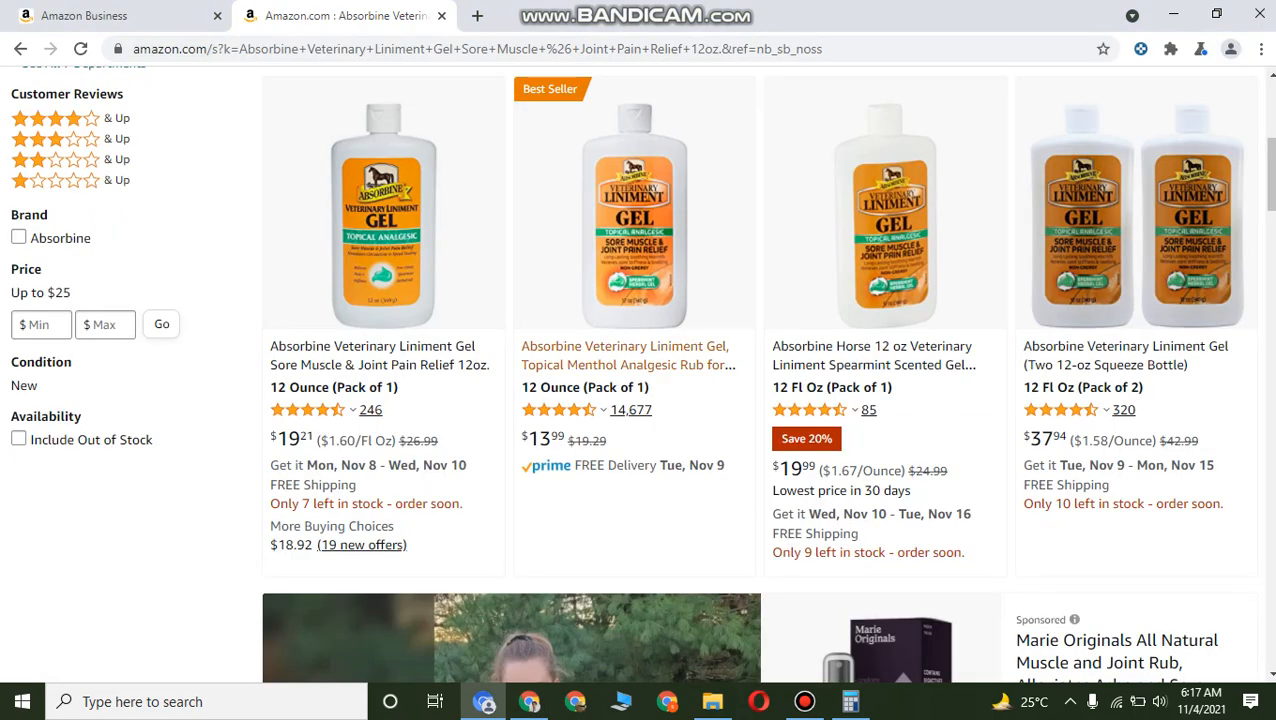
Open the best-seller Absorbine Veterinary Liniment Gel Topical Menthol Analgesic Rub result in a new tab and inspect its enlarged product image.
{"action": "right_click", "coordinate": [584, 348]}
{"action": "left_click", "coordinate": [620, 361]}
{"action": "left_click", "coordinate": [555, 16]}
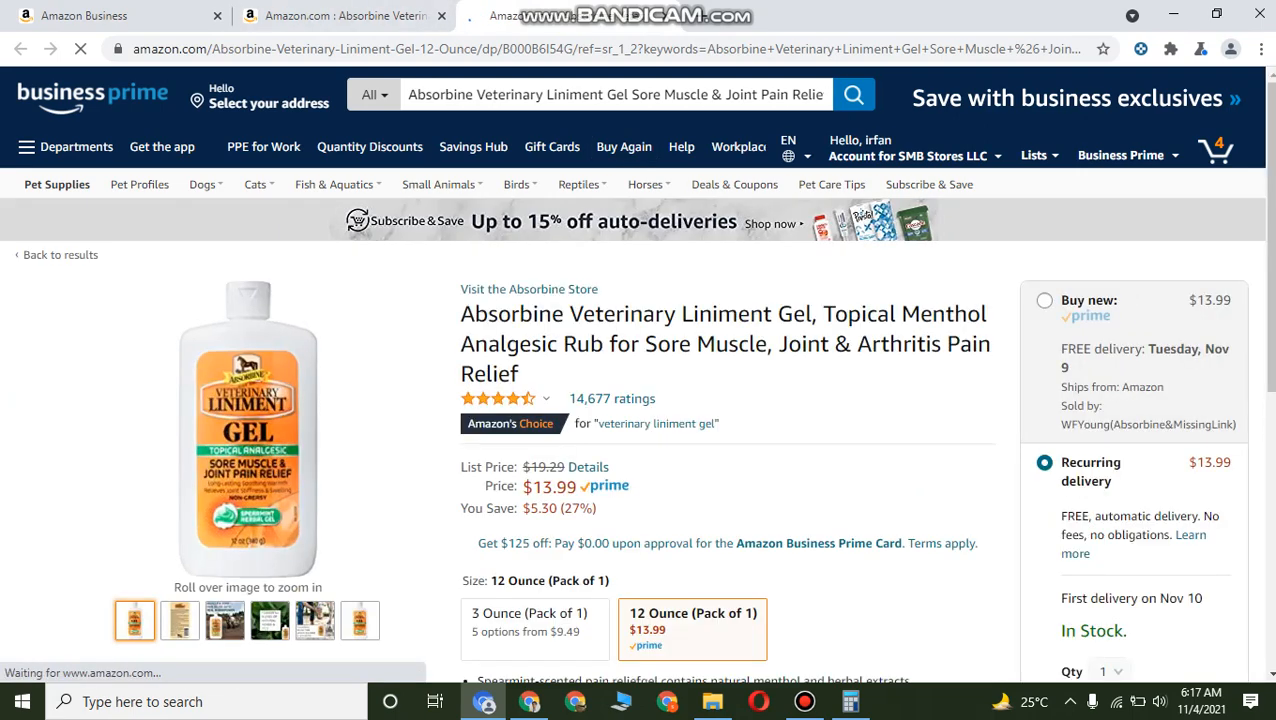
{"action": "left_click", "coordinate": [250, 428]}
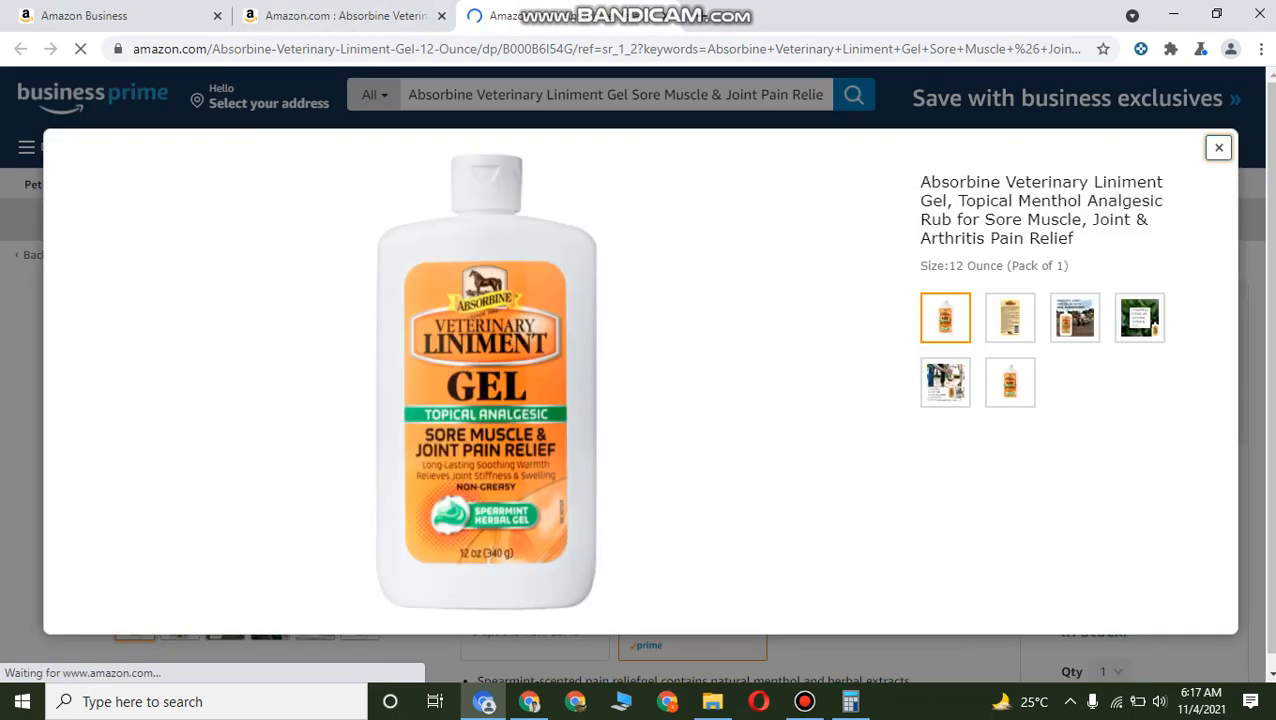
{"action": "left_click", "coordinate": [487, 308]}
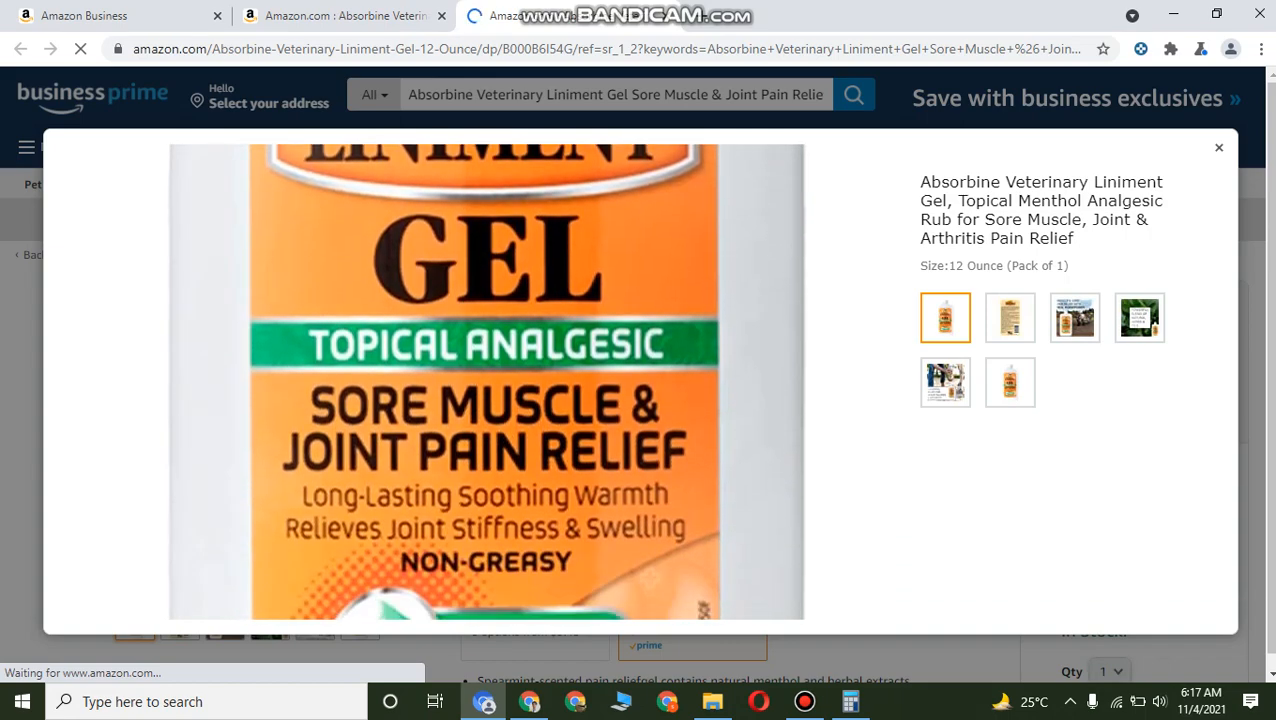
{"action": "left_click", "coordinate": [1218, 148]}
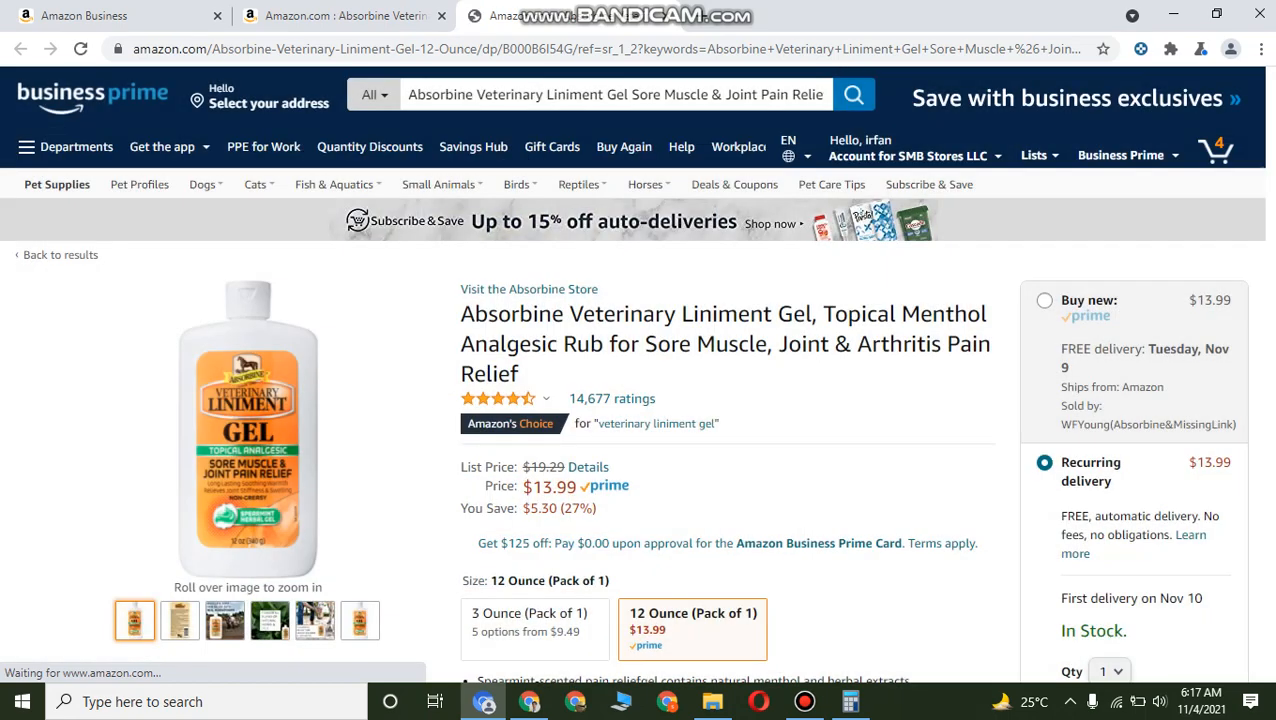
Compare the opened supplier listing with the original Absorbine listing and highlight the original's free delivery terms.
{"action": "scroll", "coordinate": [638, 374], "scroll_direction": "down", "scroll_amount": 3}
{"action": "key", "text": "alt+Tab"}
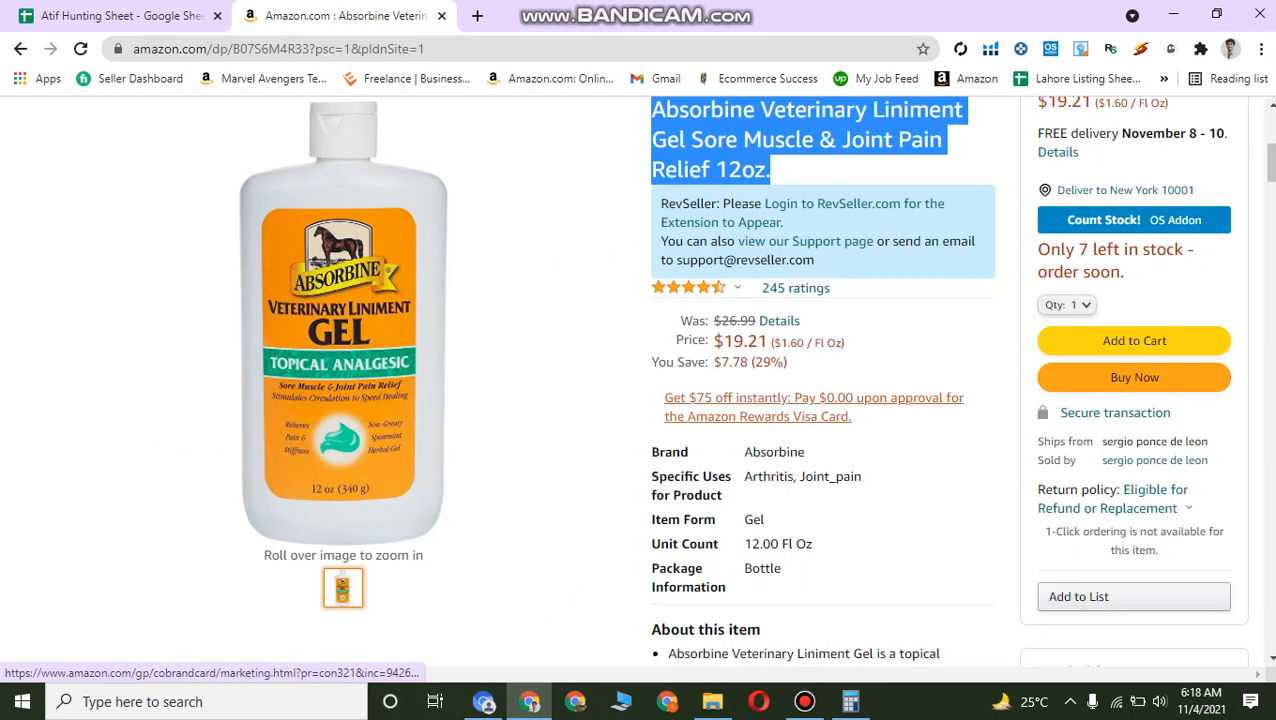
{"action": "scroll", "coordinate": [760, 405], "scroll_direction": "up", "scroll_amount": 1}
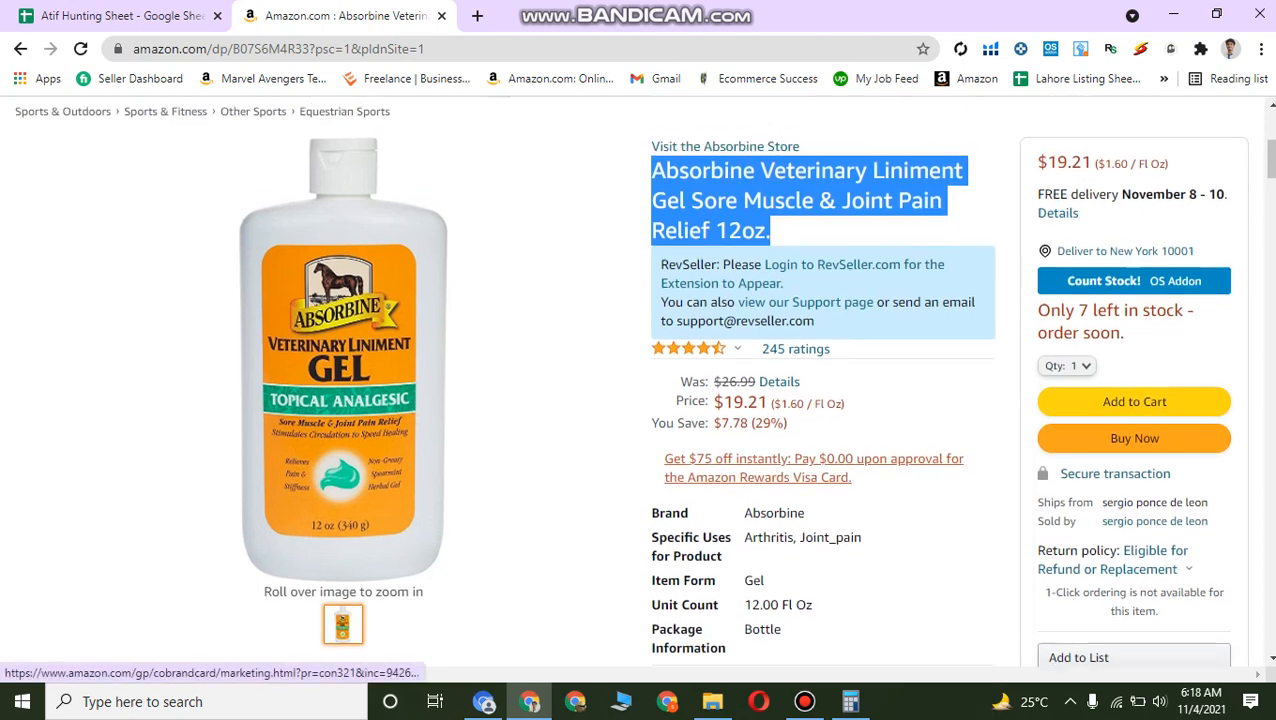
{"action": "left_click_drag", "start_coordinate": [1047, 195], "coordinate": [1090, 195]}
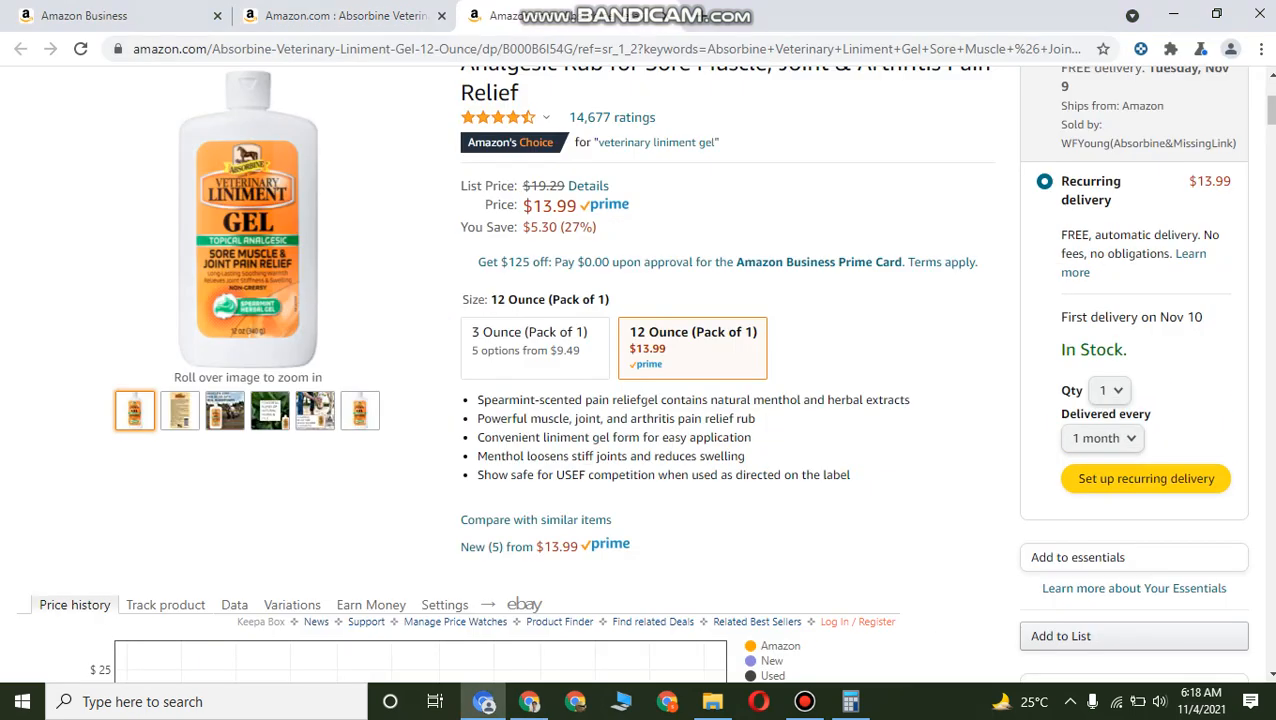
Review the supplier listing's Buy new and Recurring delivery purchase options, including seller and delivery details.
{"action": "scroll", "coordinate": [638, 374], "scroll_direction": "up", "scroll_amount": 3}
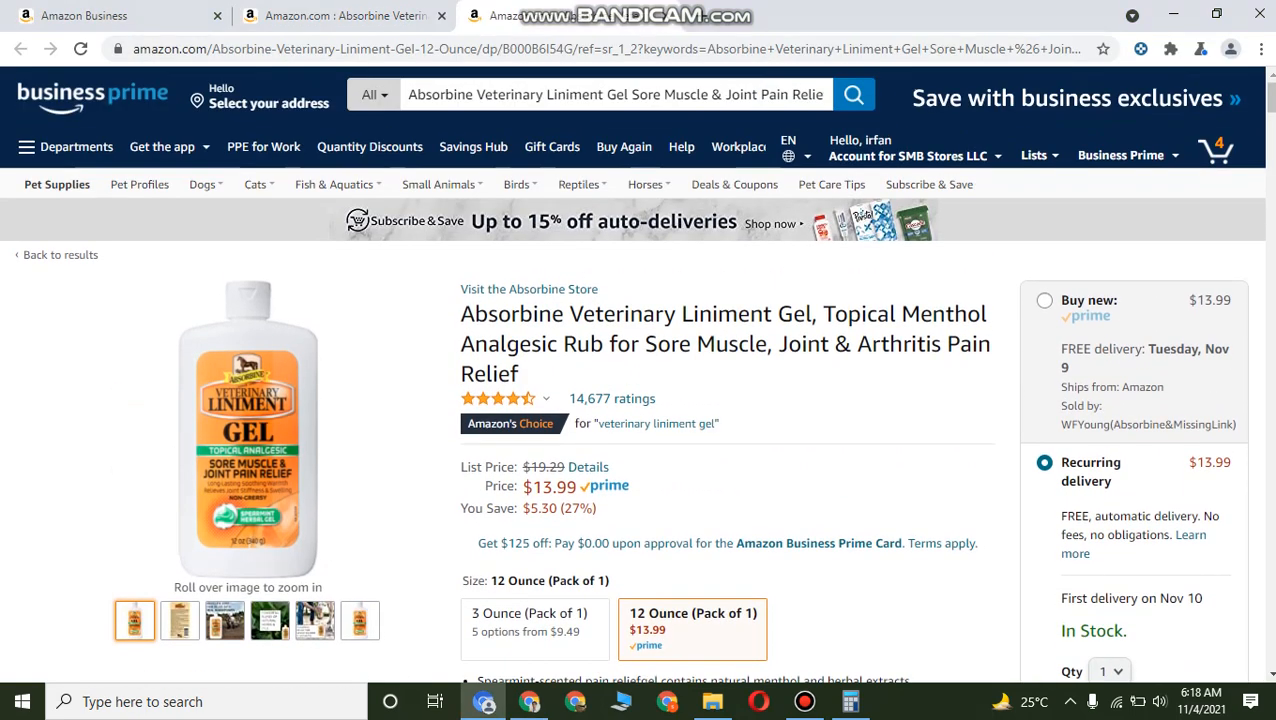
{"action": "left_click", "coordinate": [1044, 301]}
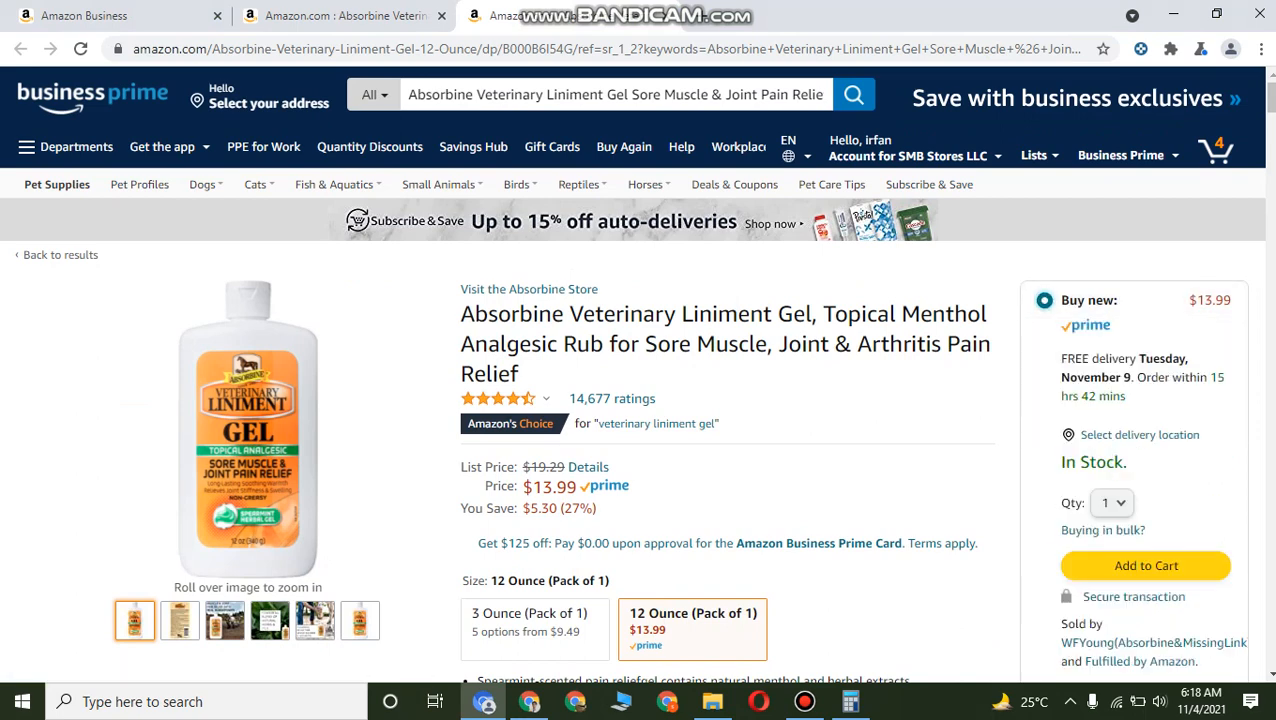
{"action": "scroll", "coordinate": [638, 374], "scroll_direction": "down", "scroll_amount": 2}
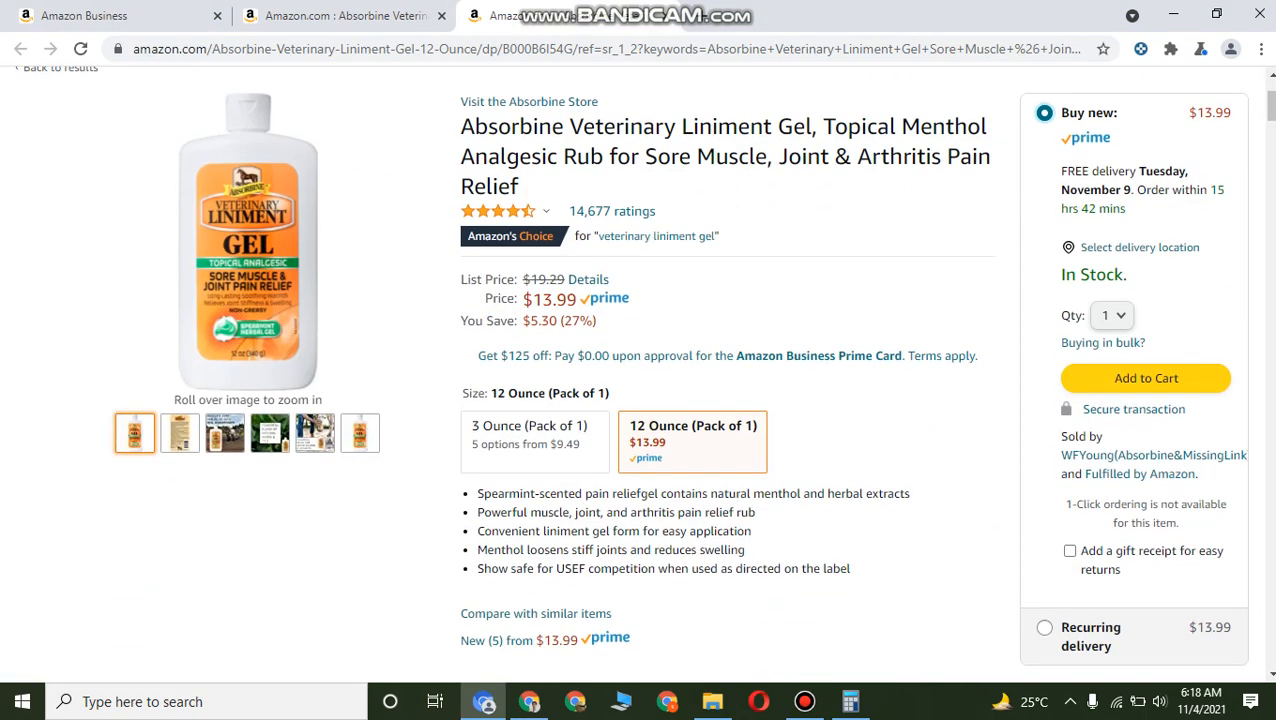
{"action": "scroll", "coordinate": [1042, 440], "scroll_direction": "down", "scroll_amount": 2}
{"action": "left_click", "coordinate": [1042, 440]}
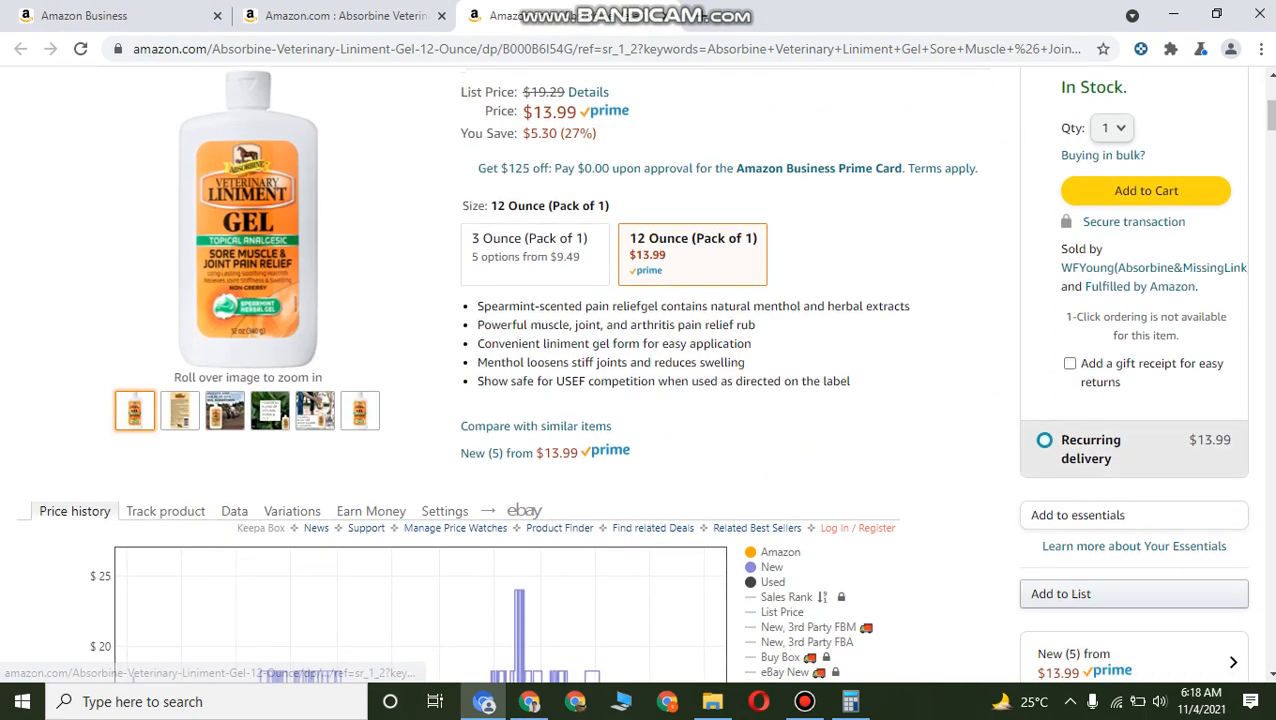
{"action": "scroll", "coordinate": [257, 323], "scroll_direction": "up", "scroll_amount": 3}
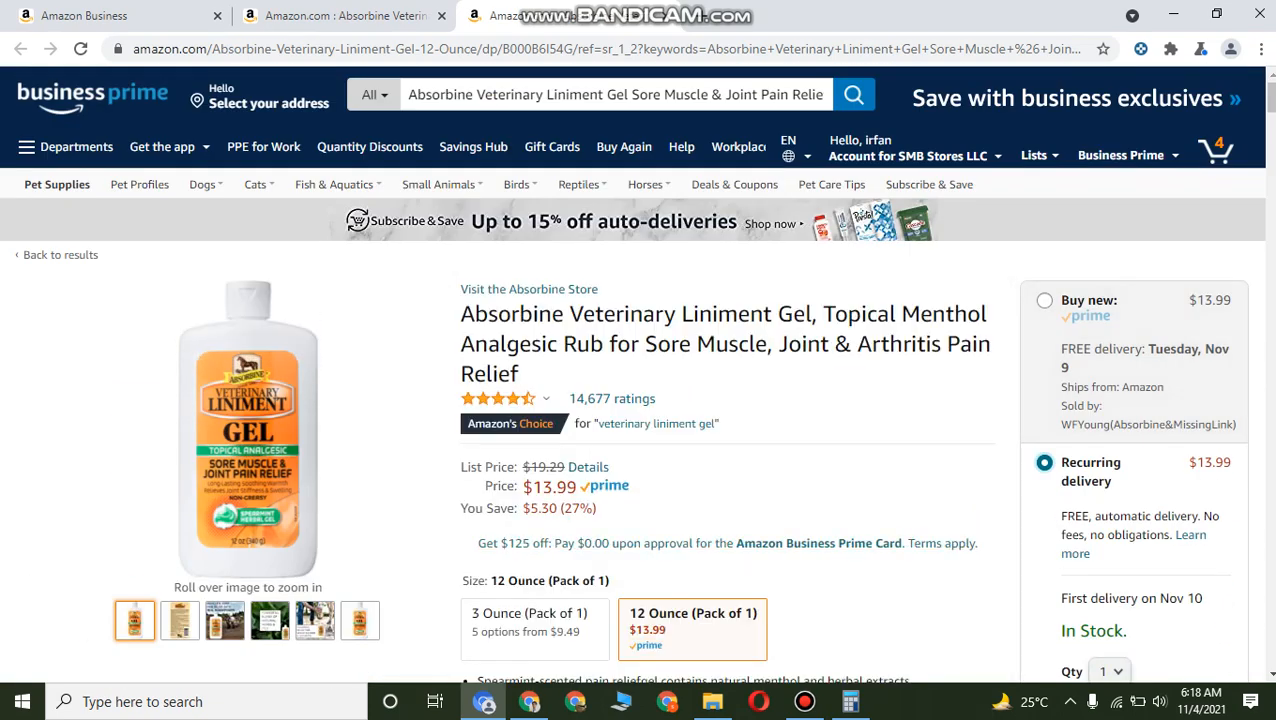
Choose the Buy new purchase option on the supplier listing and highlight its stock status.
{"action": "scroll", "coordinate": [631, 373], "scroll_direction": "down", "scroll_amount": 1}
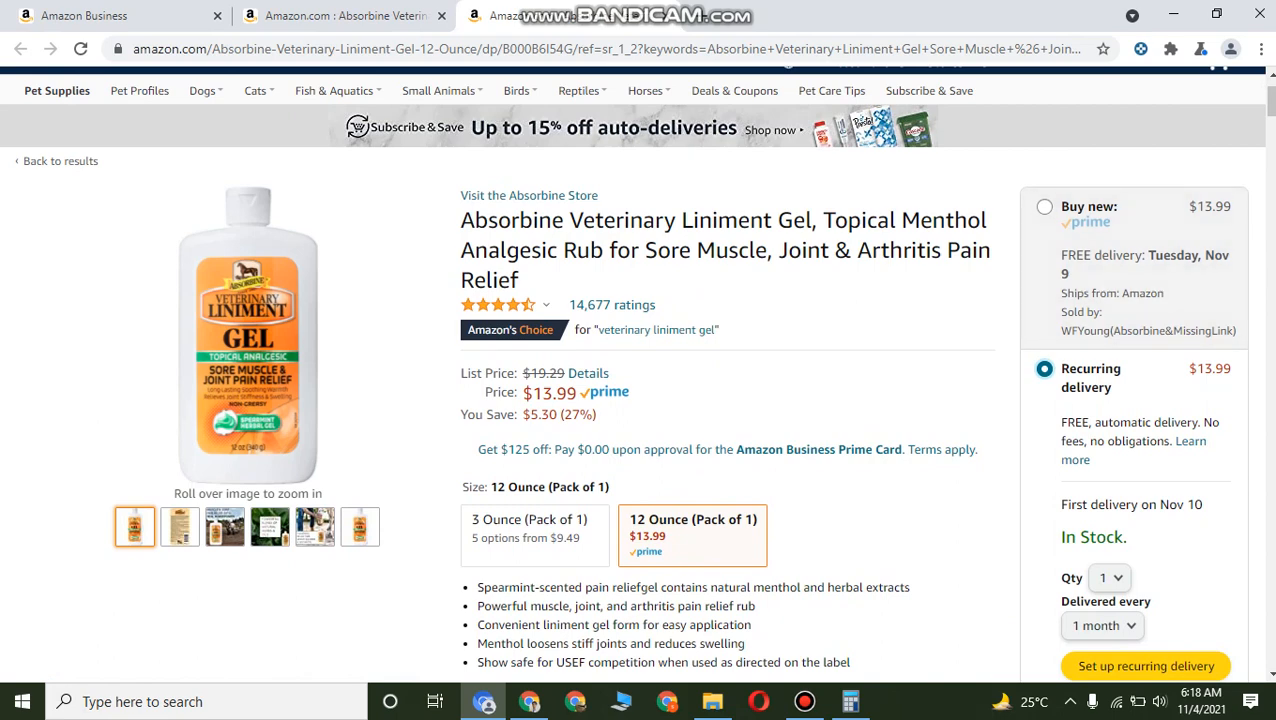
{"action": "left_click", "coordinate": [1044, 207]}
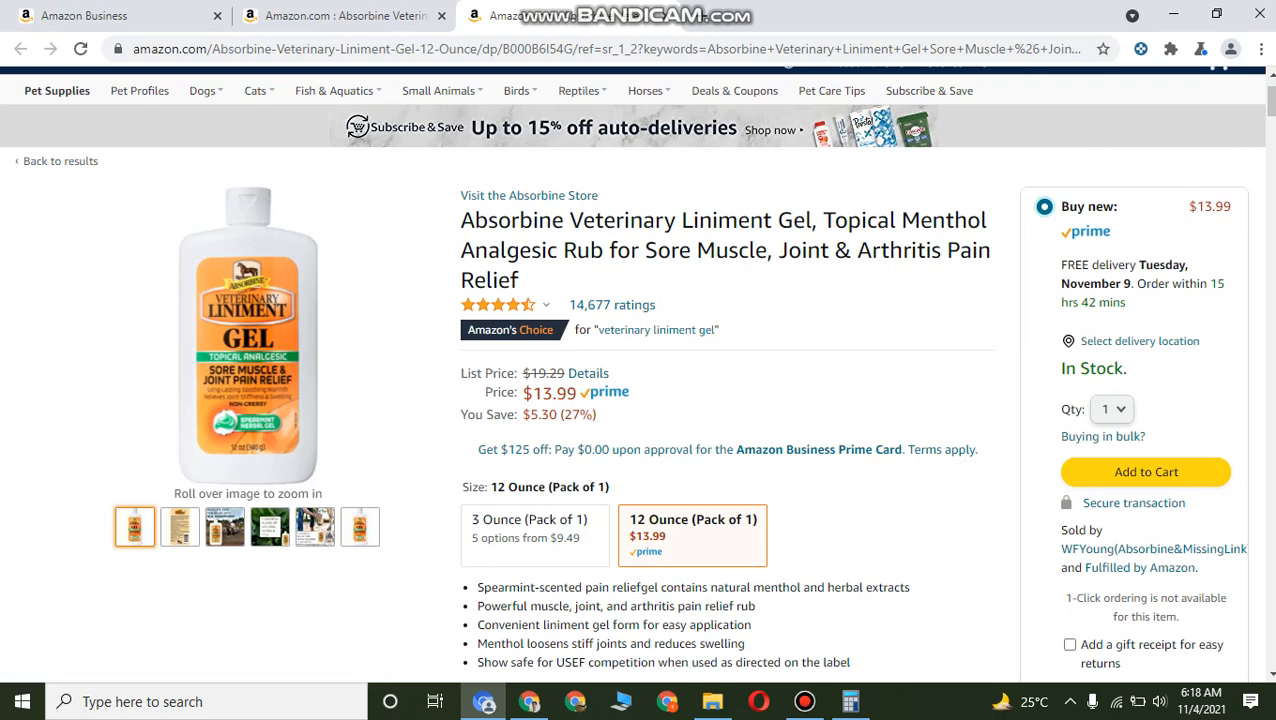
{"action": "left_click_drag", "start_coordinate": [1061, 368], "coordinate": [1127, 369]}
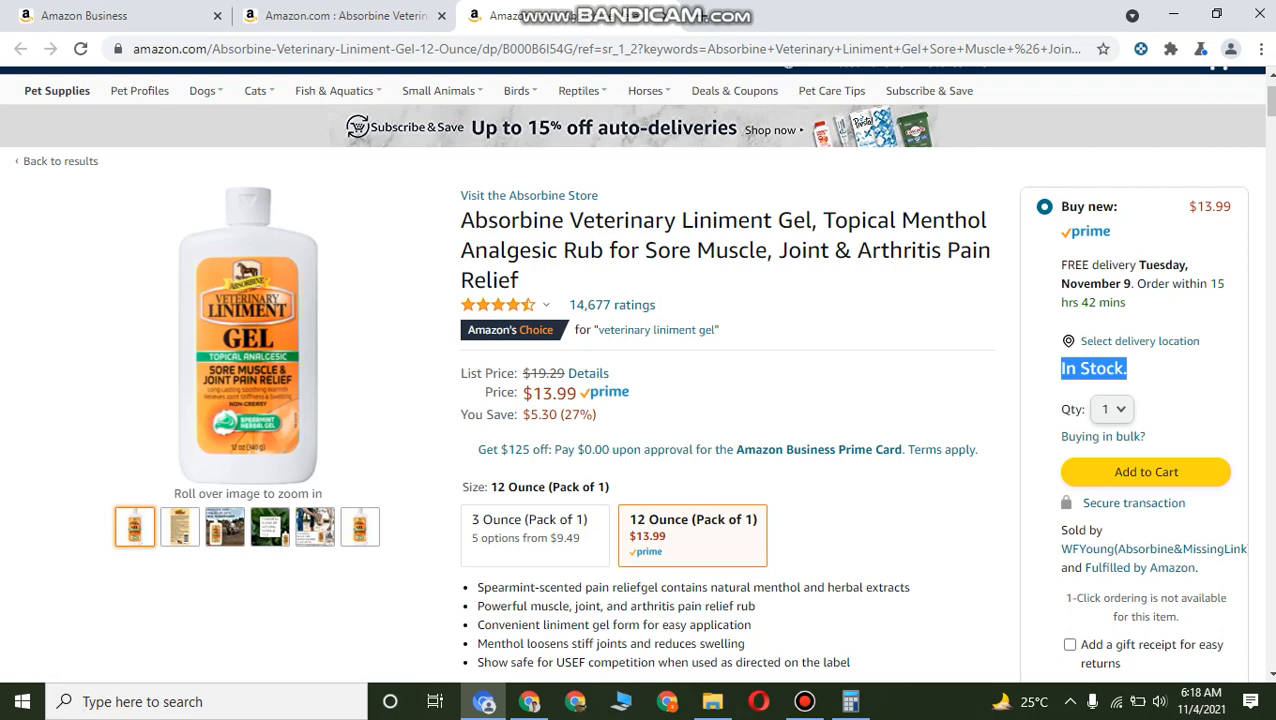
{"action": "left_click", "coordinate": [1146, 372]}
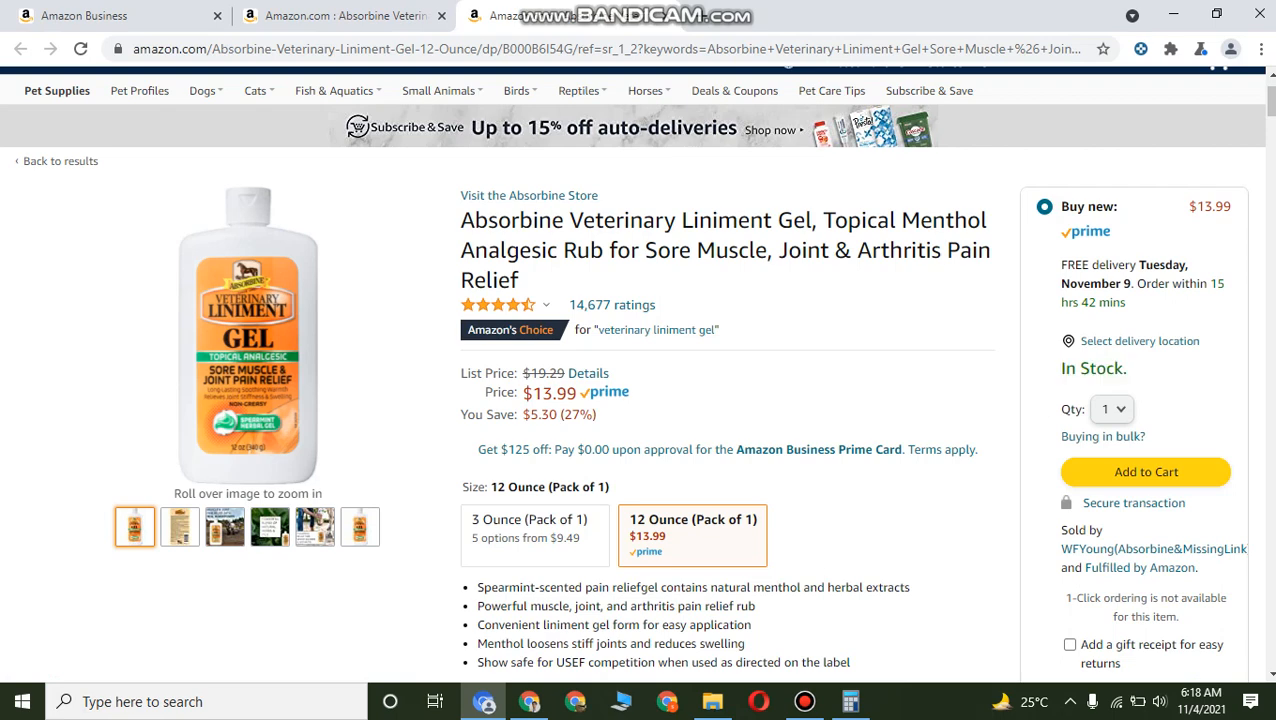
{"action": "left_click_drag", "start_coordinate": [1058, 368], "coordinate": [1124, 368]}
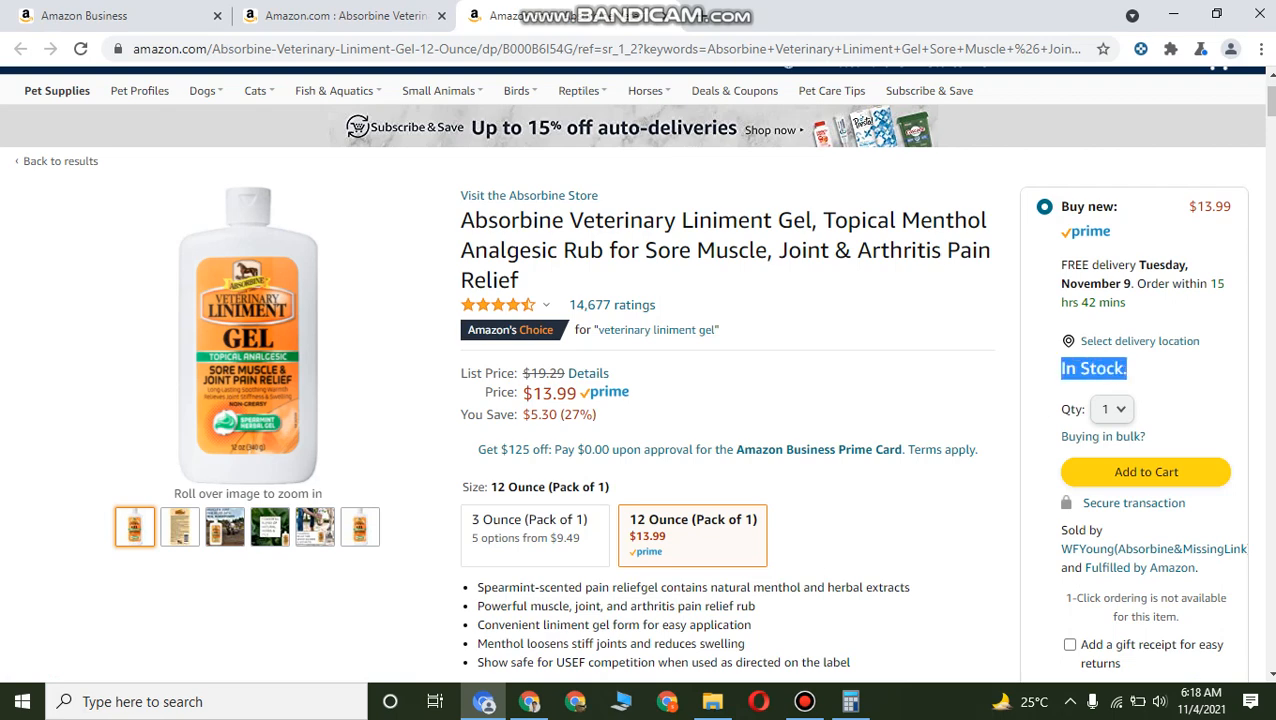
{"action": "scroll", "coordinate": [1124, 368], "scroll_direction": "down", "scroll_amount": 5}
{"action": "scroll", "coordinate": [640, 400], "scroll_direction": "up", "scroll_amount": 5}
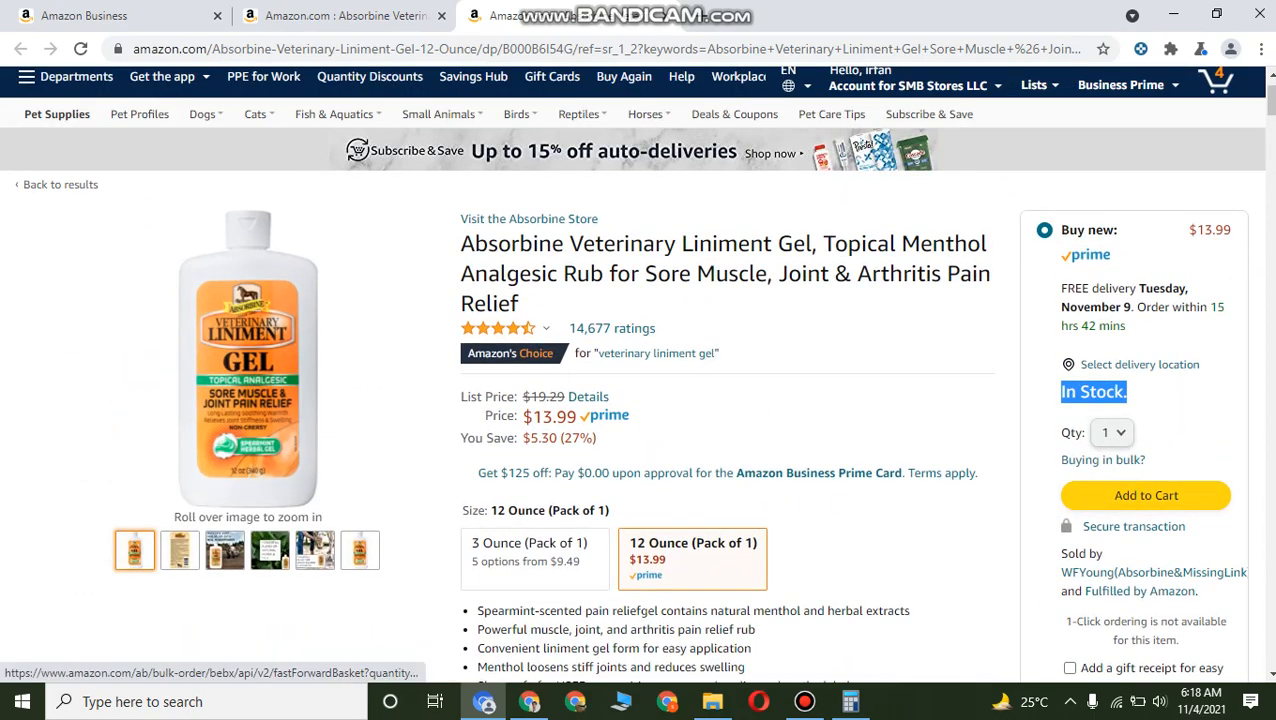
{"action": "left_click", "coordinate": [1148, 393]}
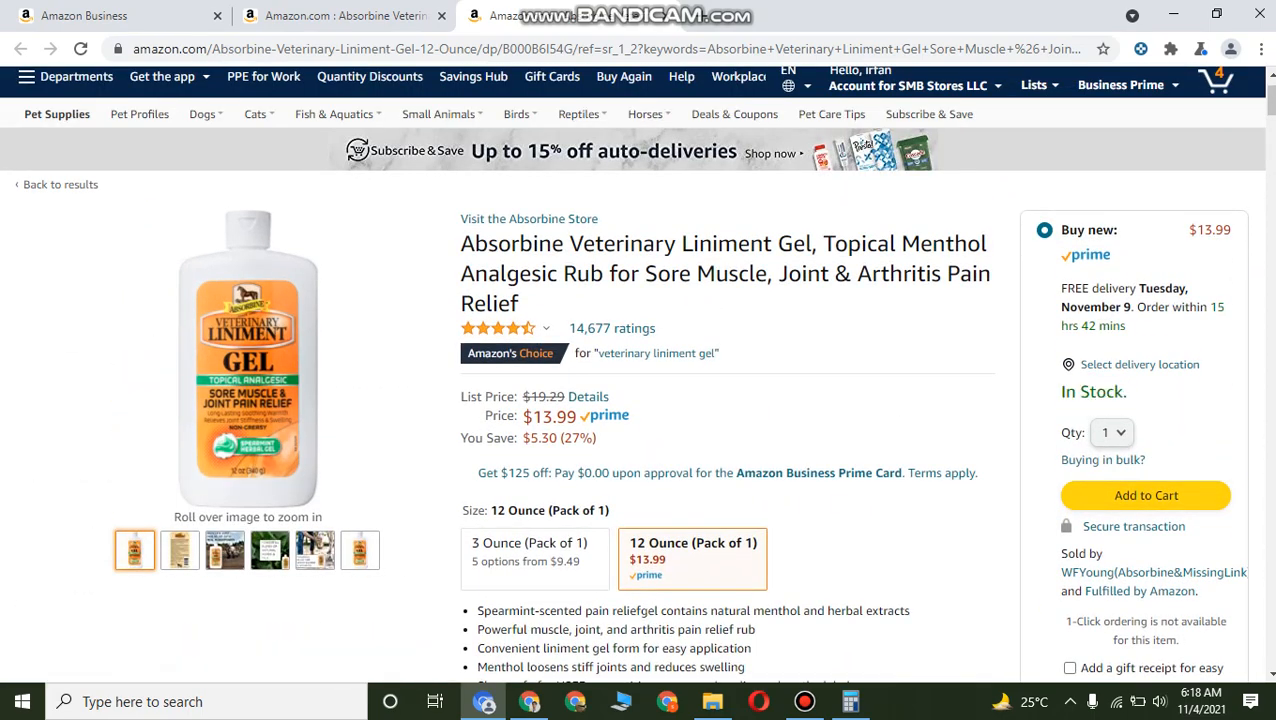
Compare the magnified bottle labels on the supplier listing and the original Absorbine listing, including size and gel type.
{"action": "mouse_move", "coordinate": [238, 456]}
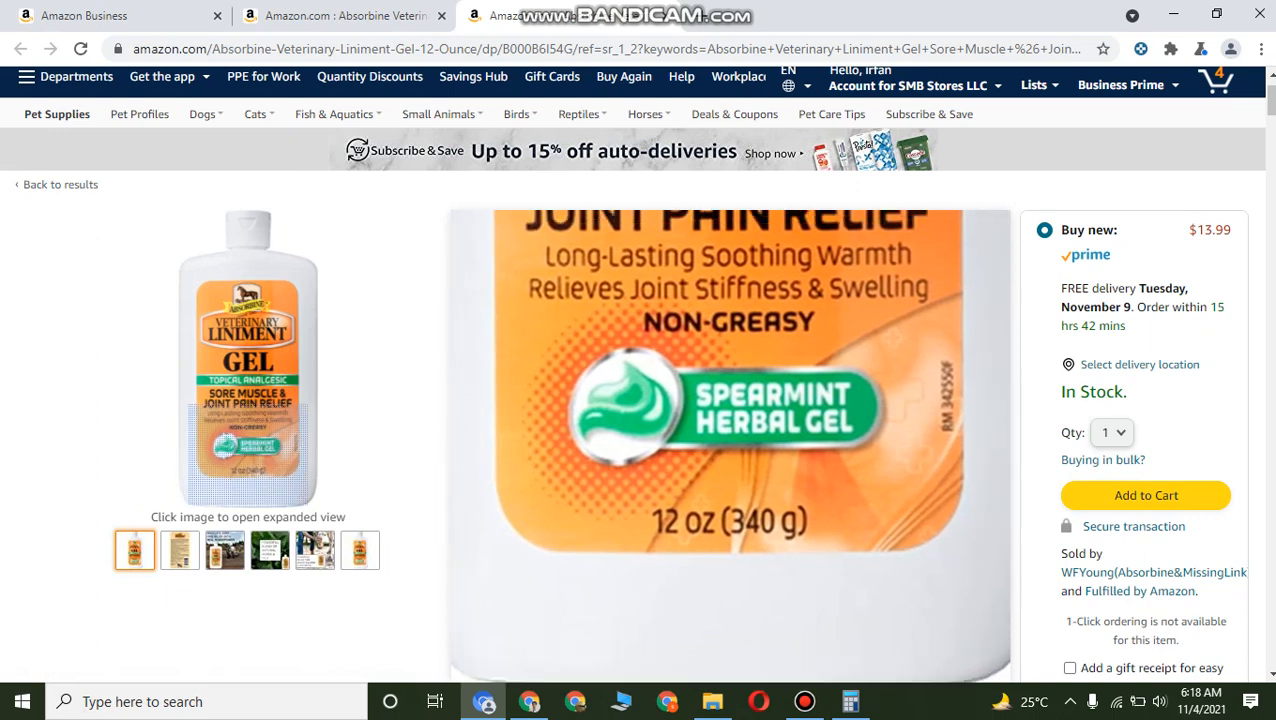
{"action": "key", "text": "alt+Tab"}
{"action": "mouse_move", "coordinate": [262, 494]}
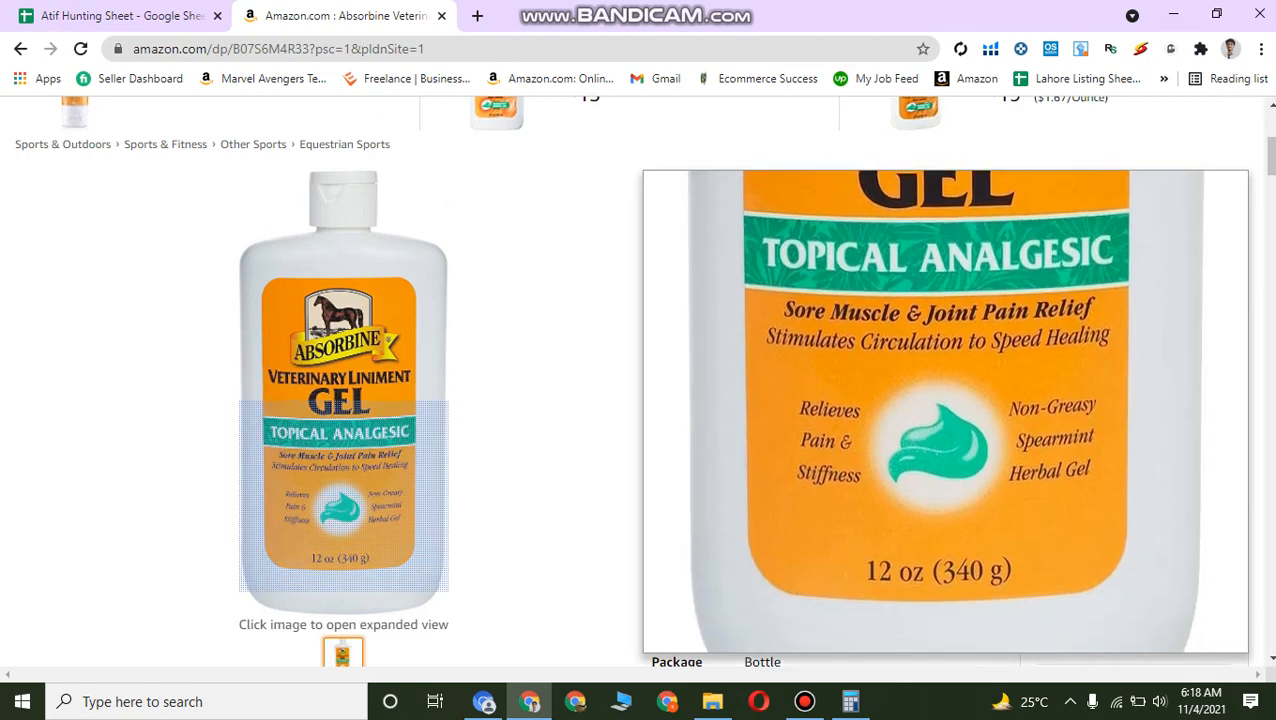